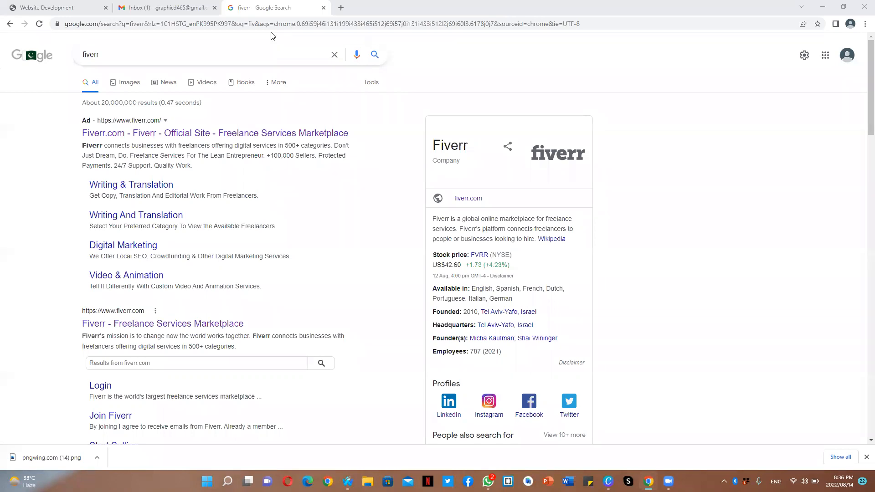
- Open Fiverr from the search results and log out of the currently signed-in account
click(241, 133)
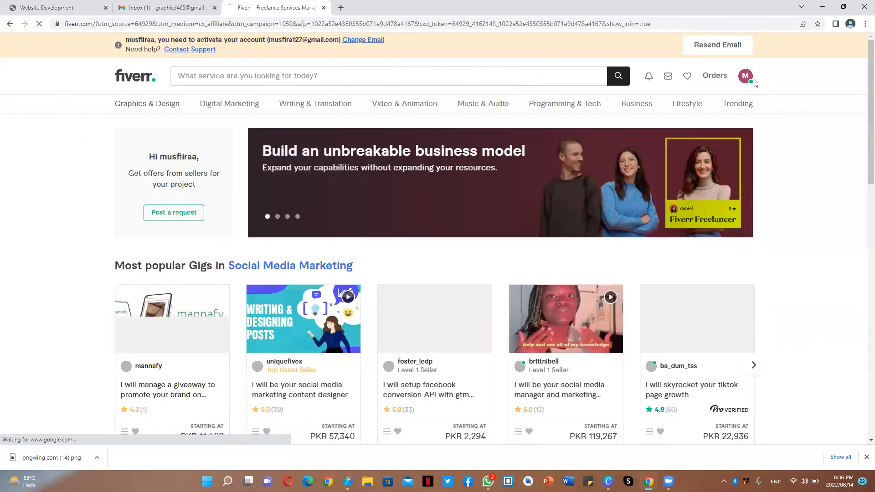
click(748, 80)
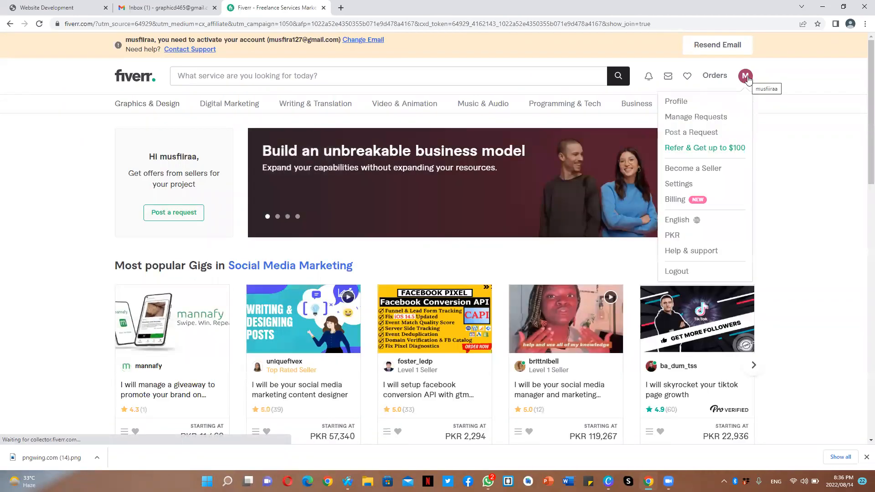
click(702, 272)
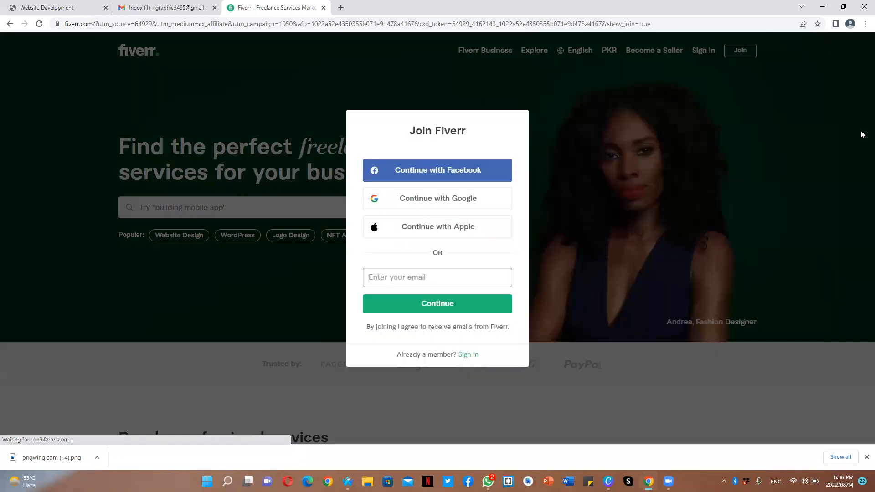
- Start joining Fiverr with e-mail, paste the account's e-mail address and continue
click(550, 120)
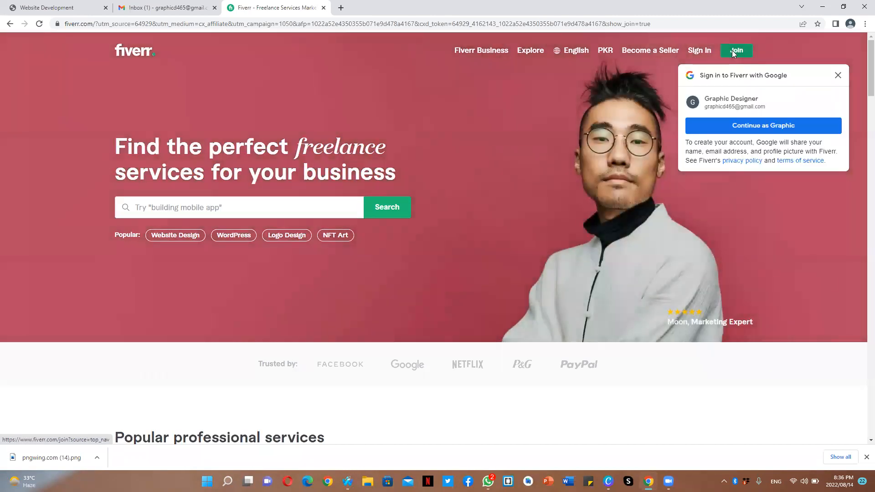
click(732, 50)
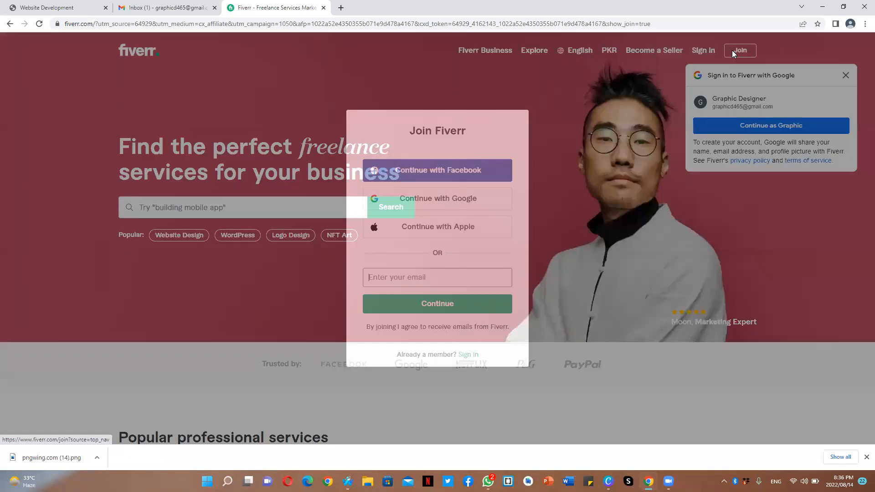
click(462, 273)
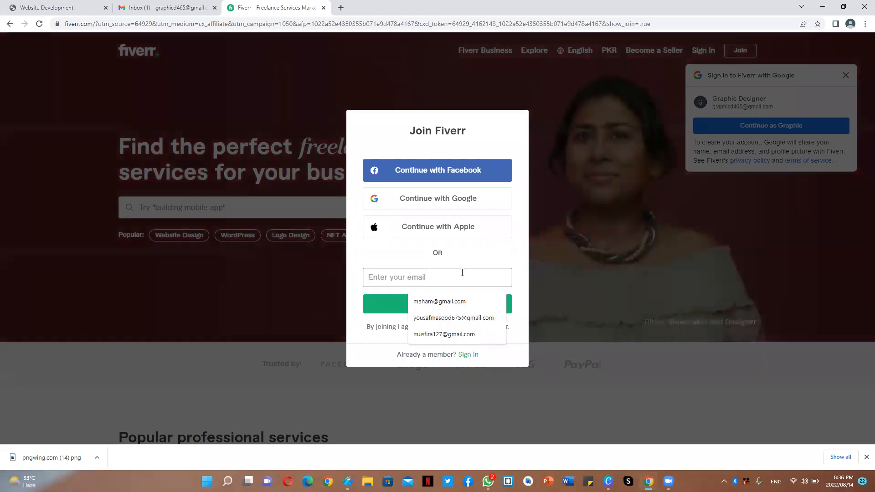
key(ctrl+v)
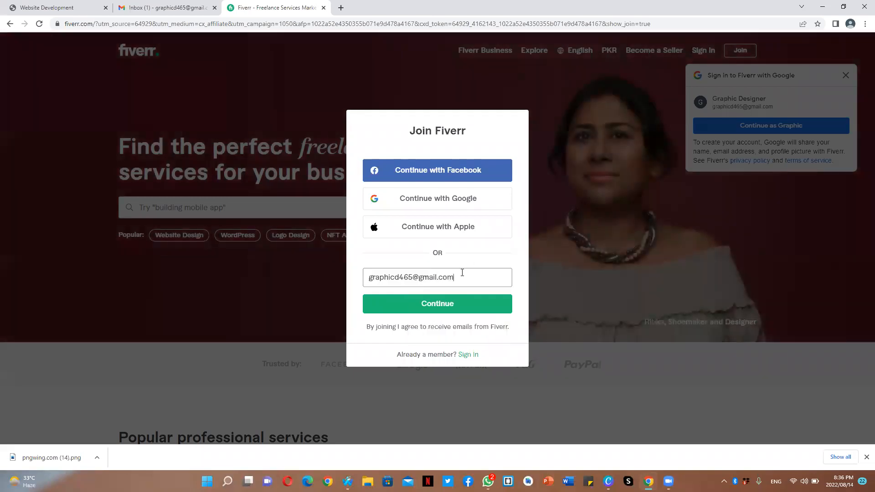
click(462, 306)
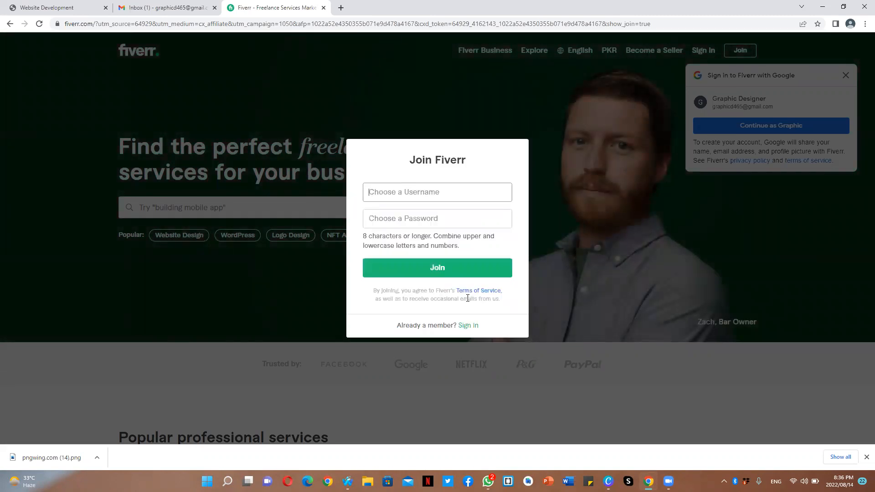
- Enter graphicdesigner as the username
text(graphic)
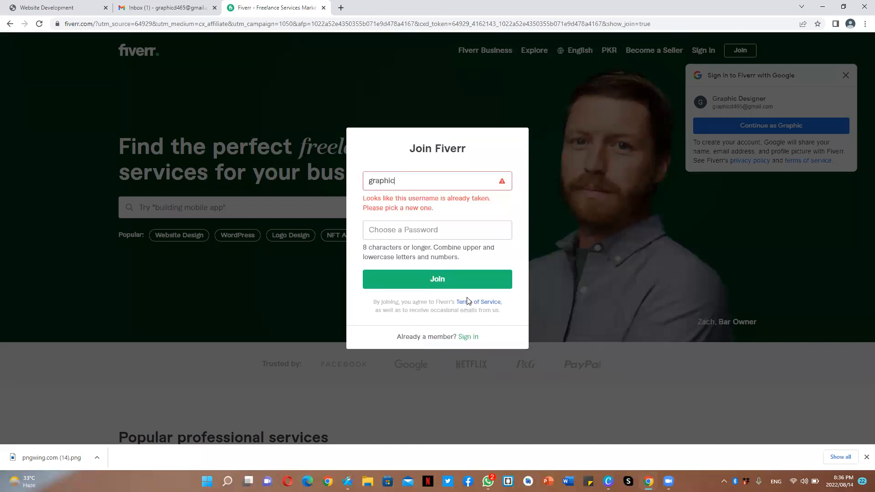
text(desig)
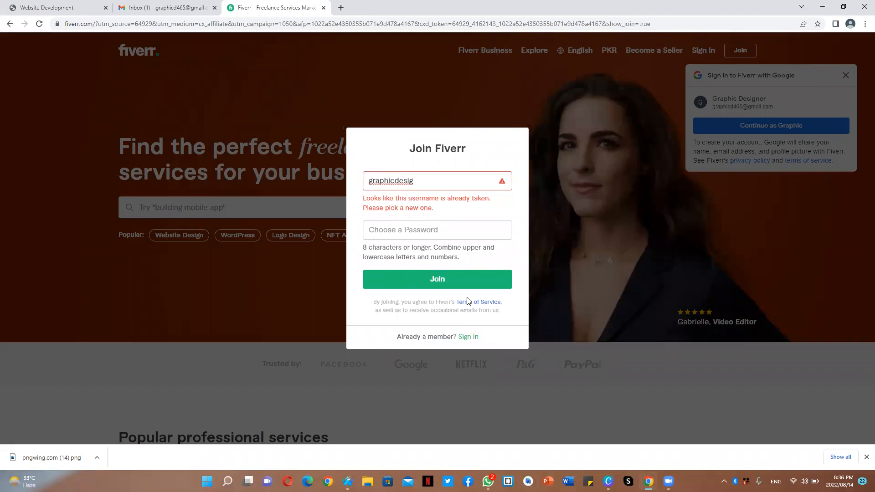
text(ner)
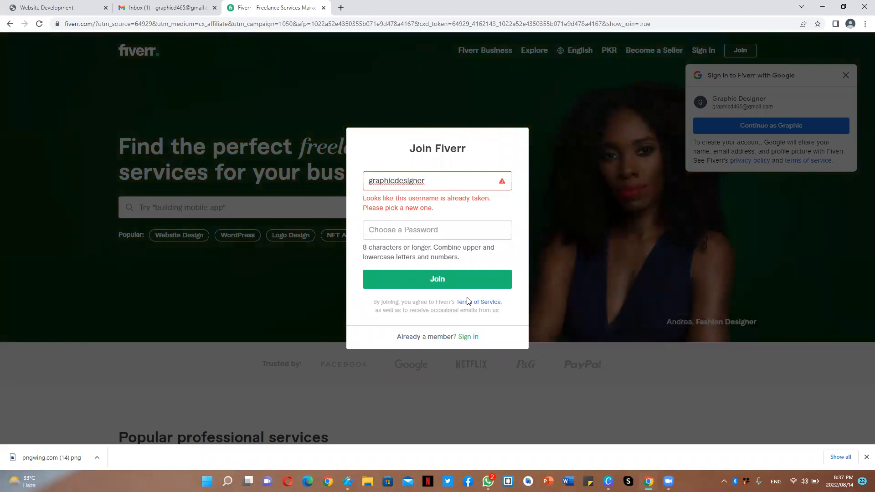
- Change the username to graphiksdesin
click(448, 183)
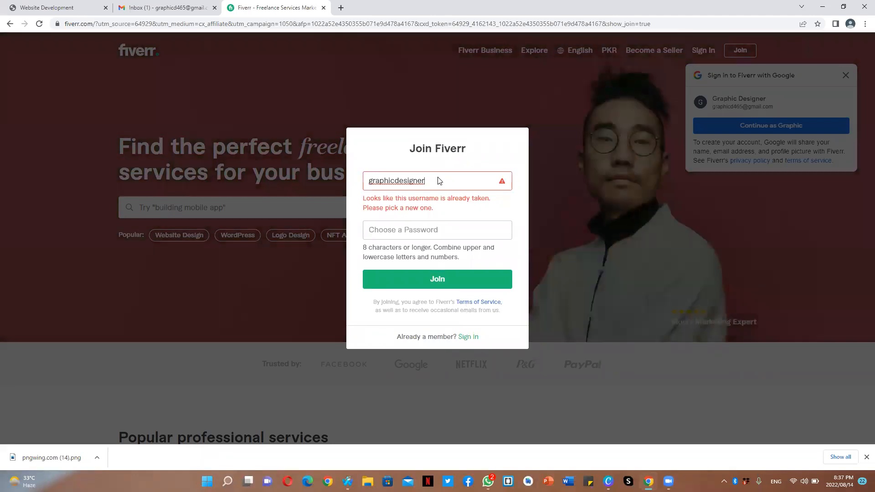
key(BackSpace)
key(BackSpace)
key(BackSpace)
key(BackSpace)
key(BackSpace)
key(BackSpace)
key(BackSpace)
key(BackSpace)
text(cs)
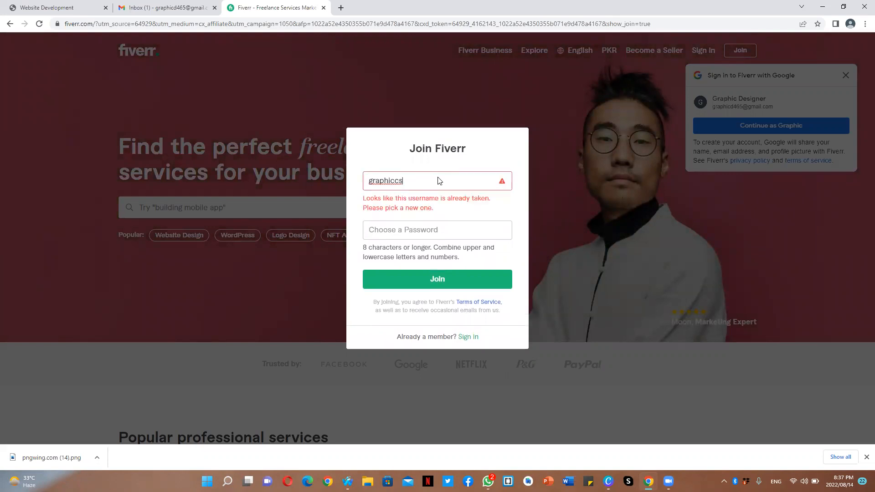
key(BackSpace)
key(BackSpace)
key(BackSpace)
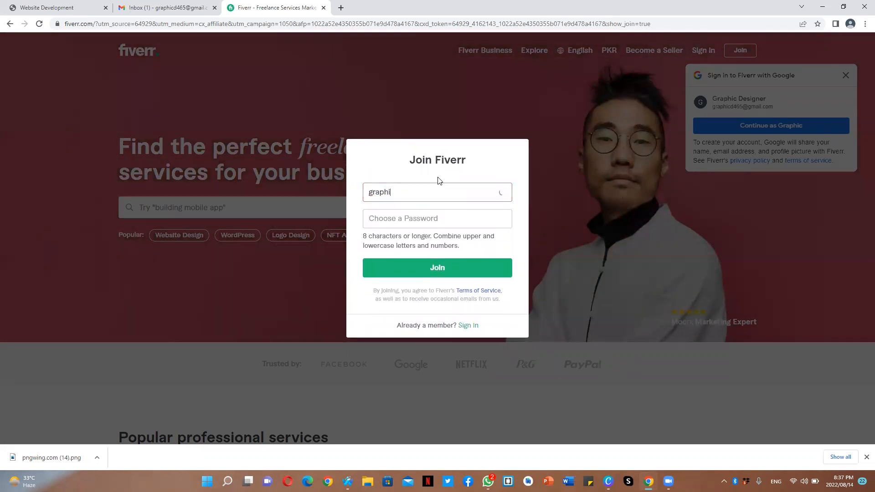
text(ks)
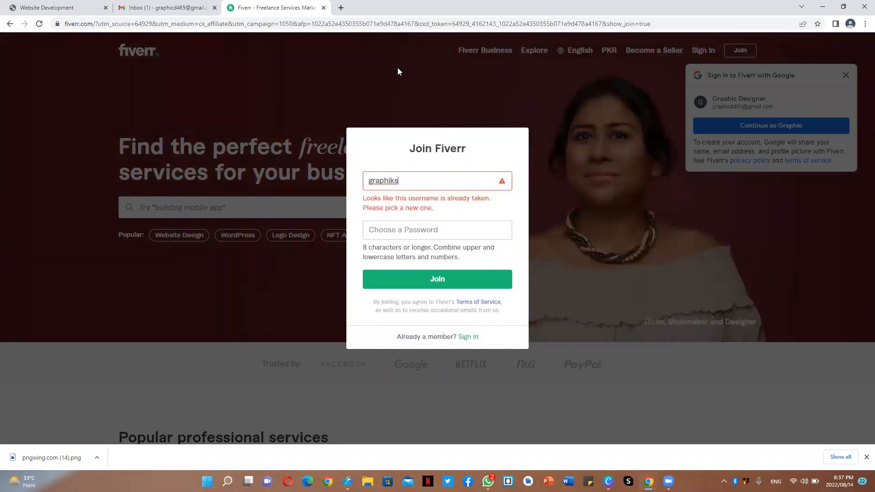
text(desi)
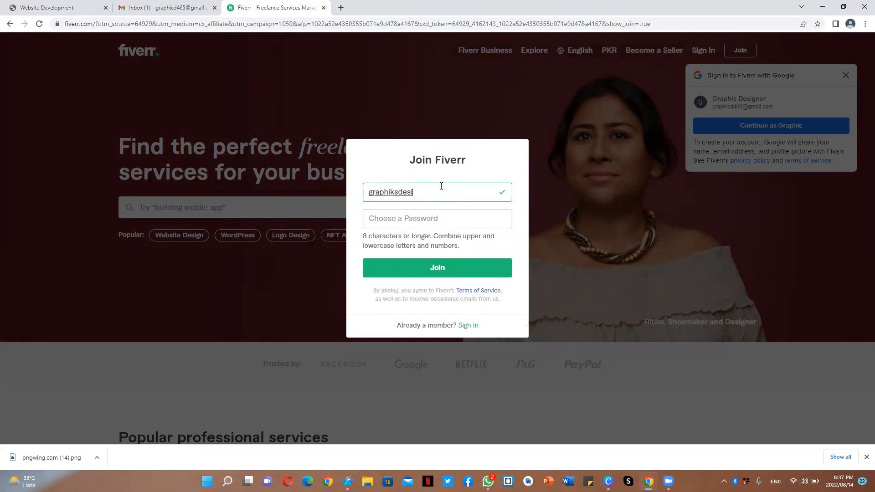
text(gn)
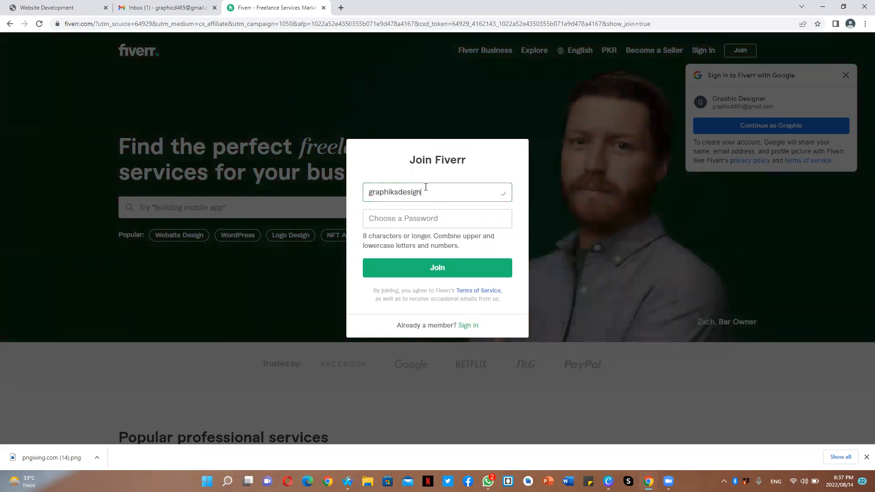
key(BackSpace)
key(BackSpace)
text(n)
- Enter the account password and join Fiverr
key(Tab)
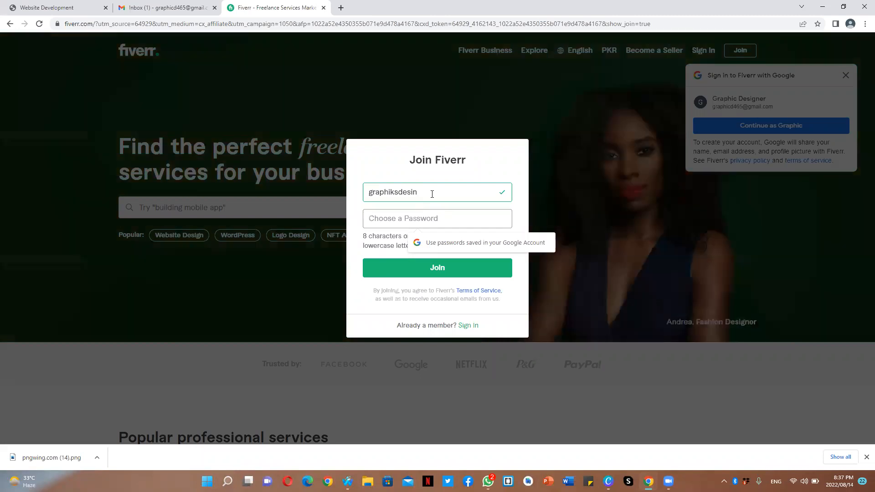
text(********)
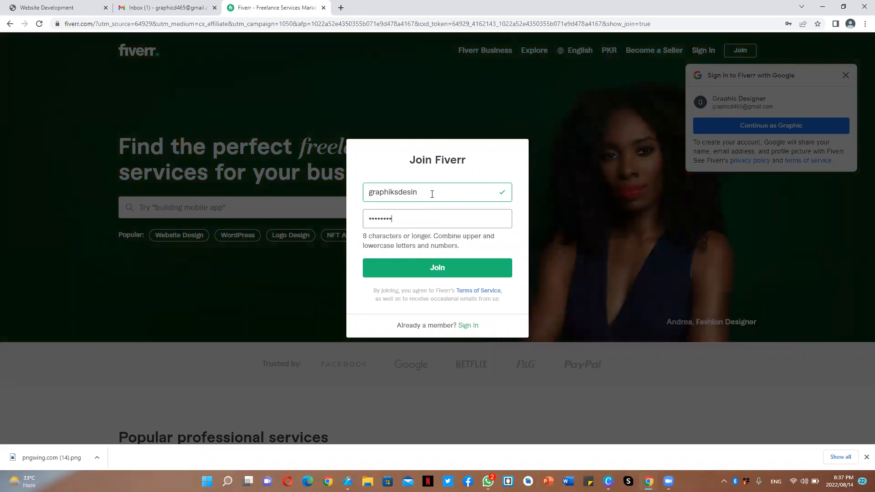
key(BackSpace)
key(BackSpace)
key(BackSpace)
key(BackSpace)
key(BackSpace)
text(****)
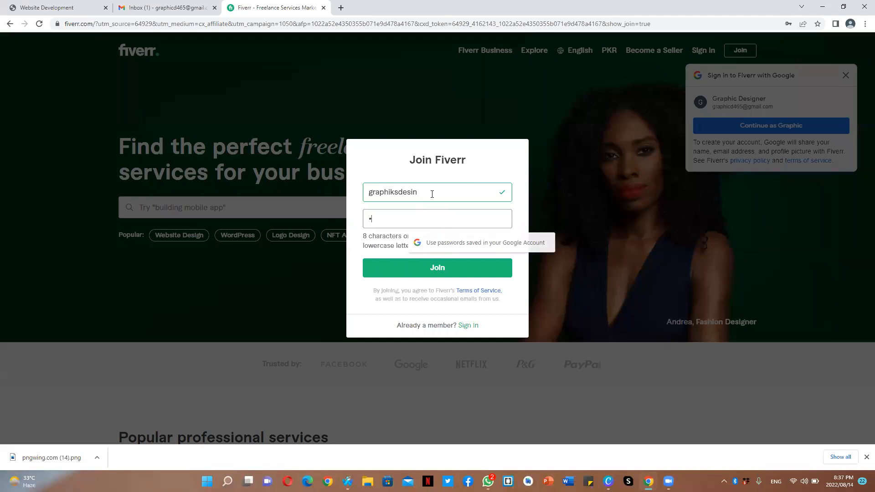
text(*****)
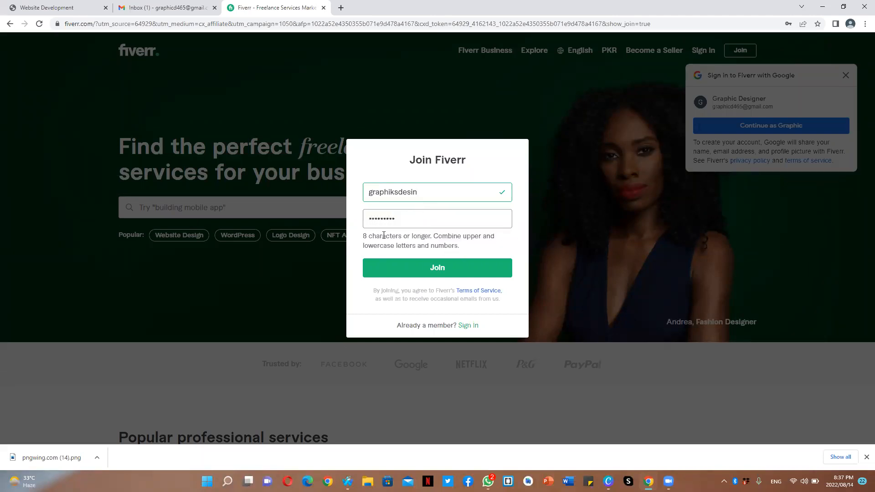
key(BackSpace)
key(BackSpace)
key(BackSpace)
key(BackSpace)
key(BackSpace)
key(BackSpace)
key(BackSpace)
key(BackSpace)
key(BackSpace)
text(************)
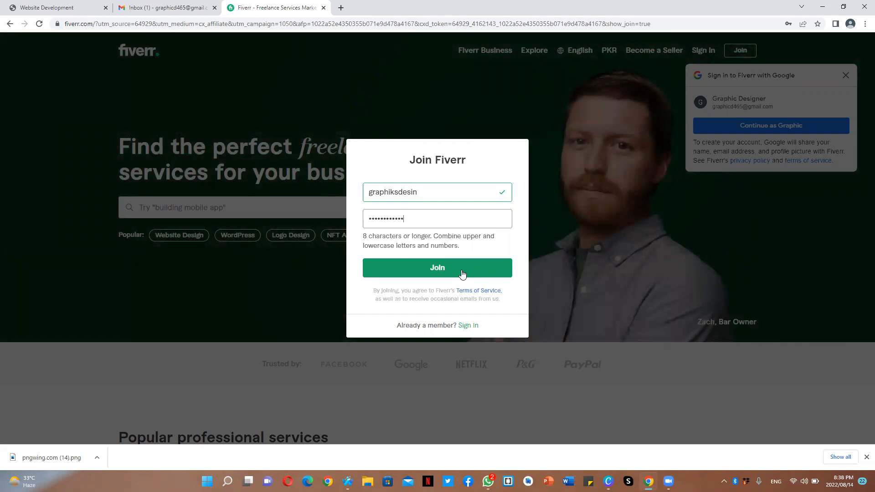
click(462, 273)
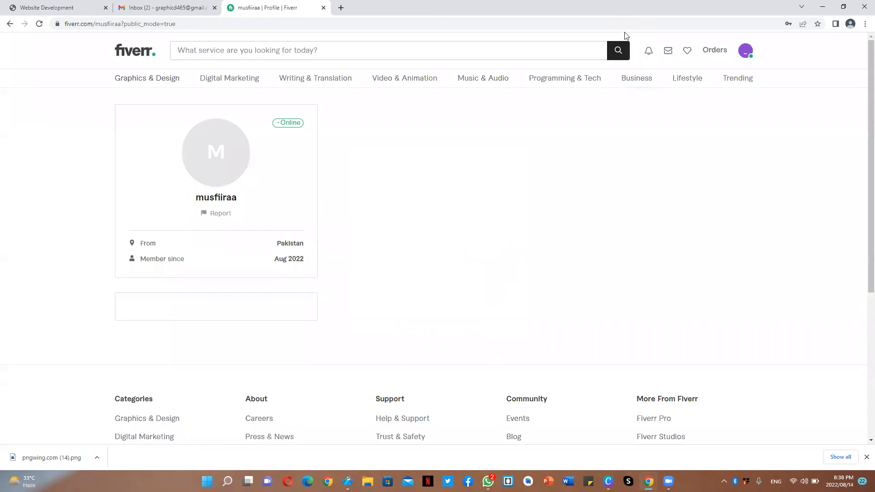
- Log out of the account shown on the profile page
click(747, 55)
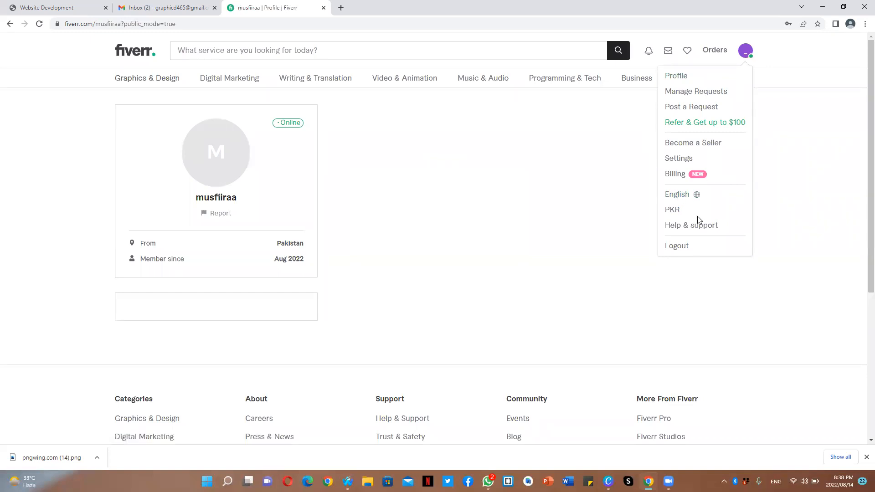
click(701, 249)
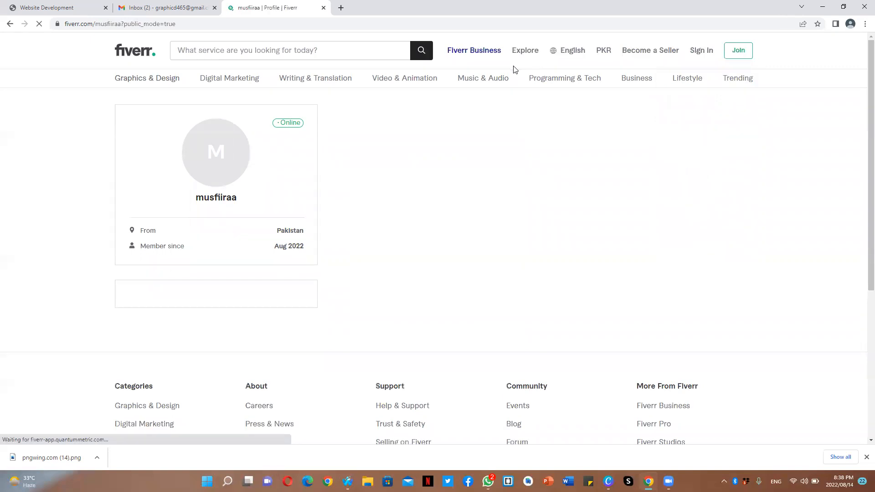
click(739, 51)
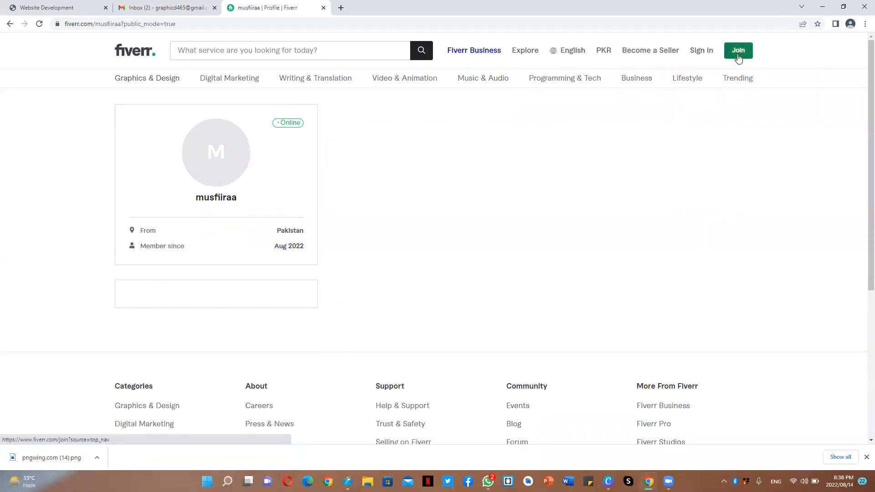
click(428, 277)
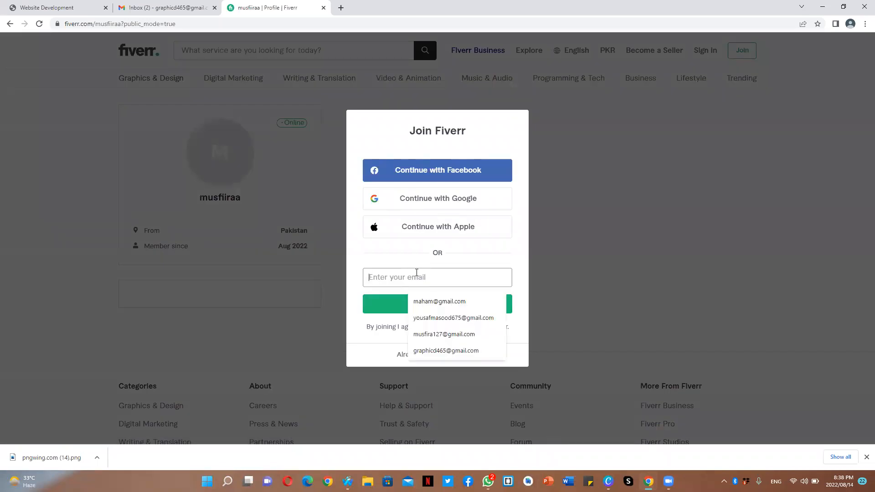
click(445, 350)
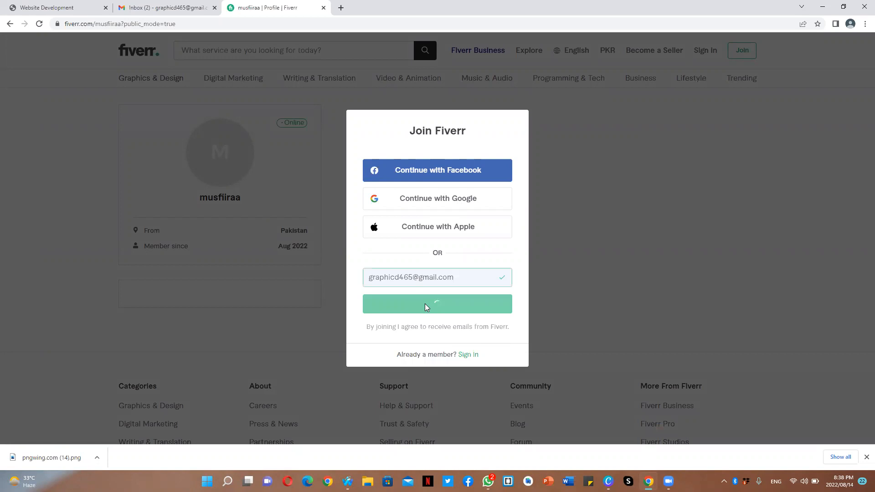
click(553, 142)
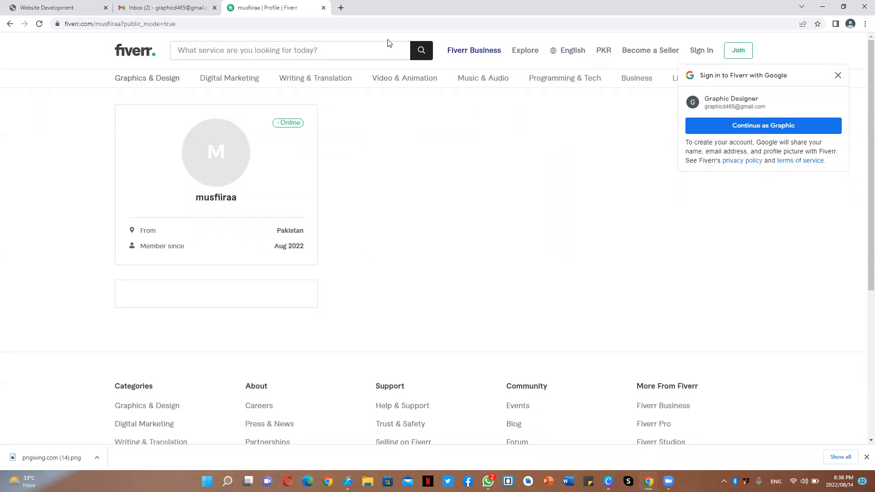
- Switch to Gmail, open the Fiverr activation e-mail and activate the account
click(163, 6)
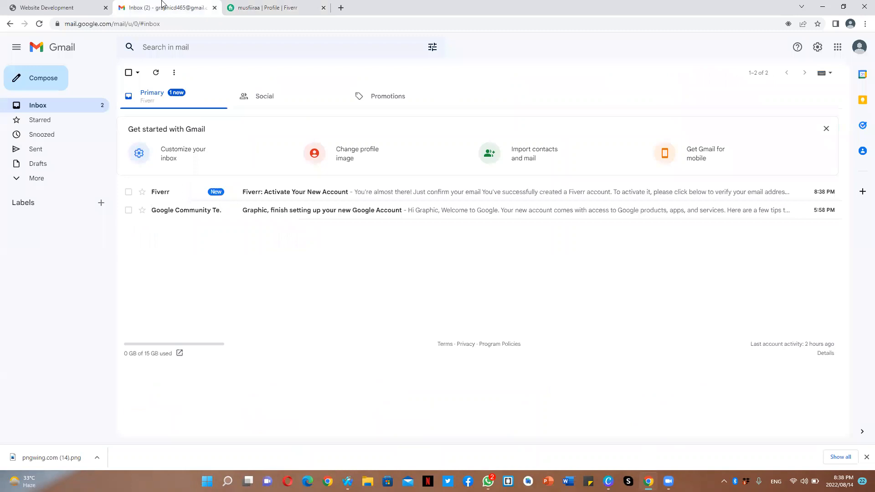
click(266, 193)
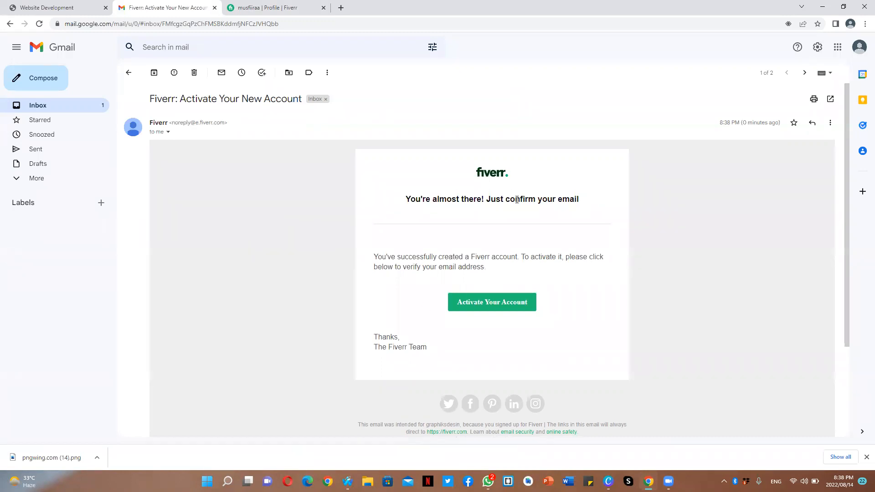
click(480, 307)
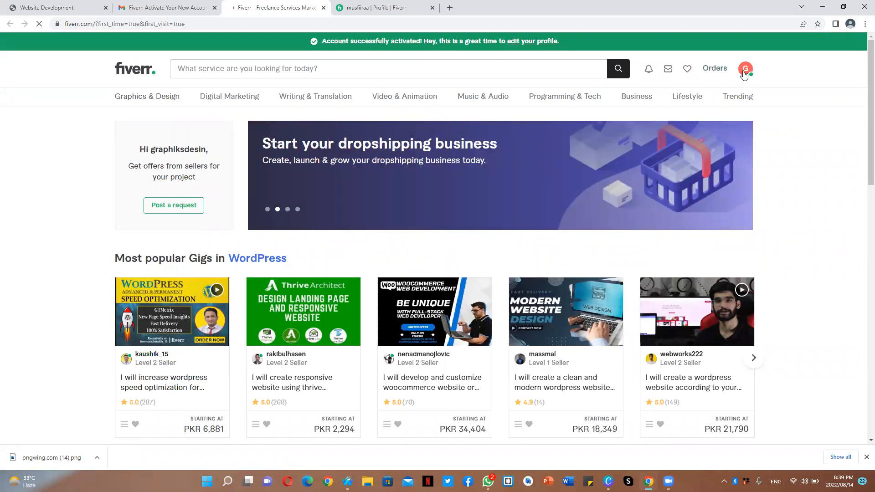
- Open the new account's profile page and review it
click(744, 73)
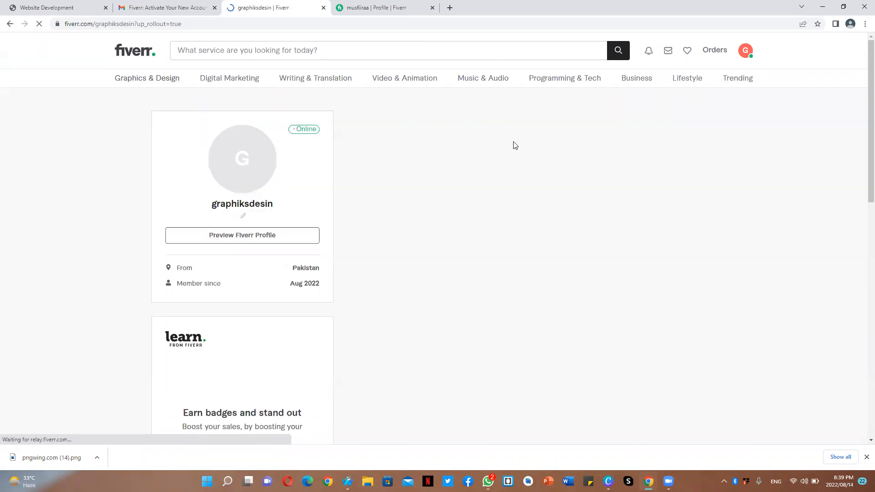
drag(863, 82, 863, 115)
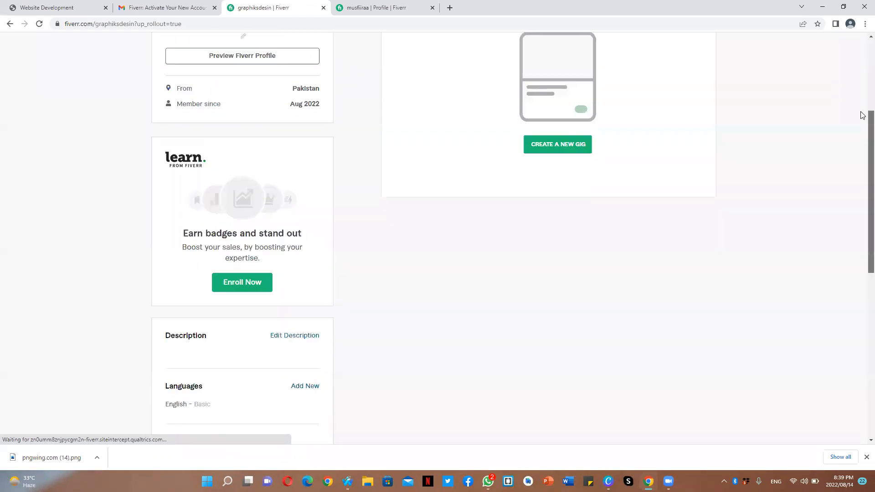
scroll(863, 115, up, 3)
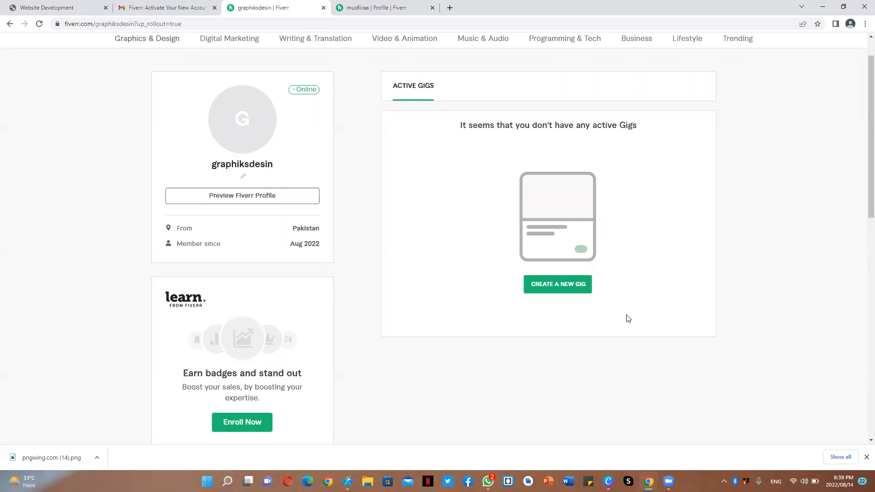
- Open the profile description editor and write "I'm a graphic designer, web designer and developer with 5+ years hands-on experience."
scroll(862, 266, down, 5)
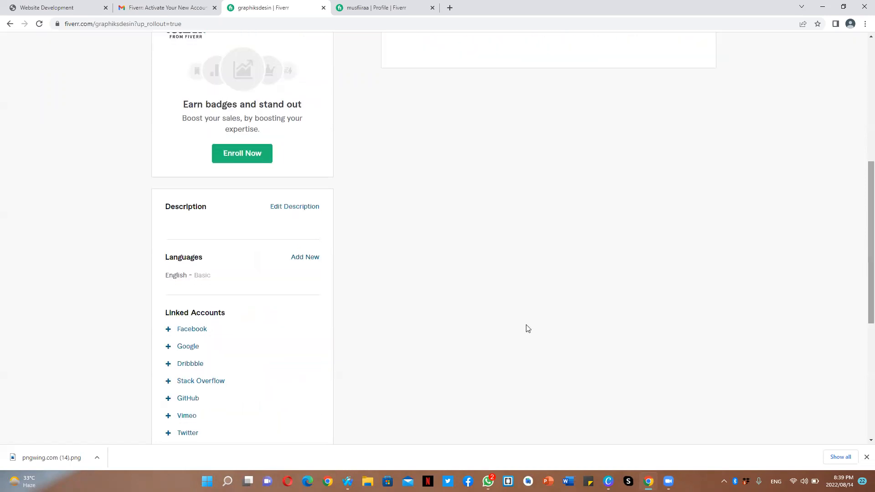
click(292, 207)
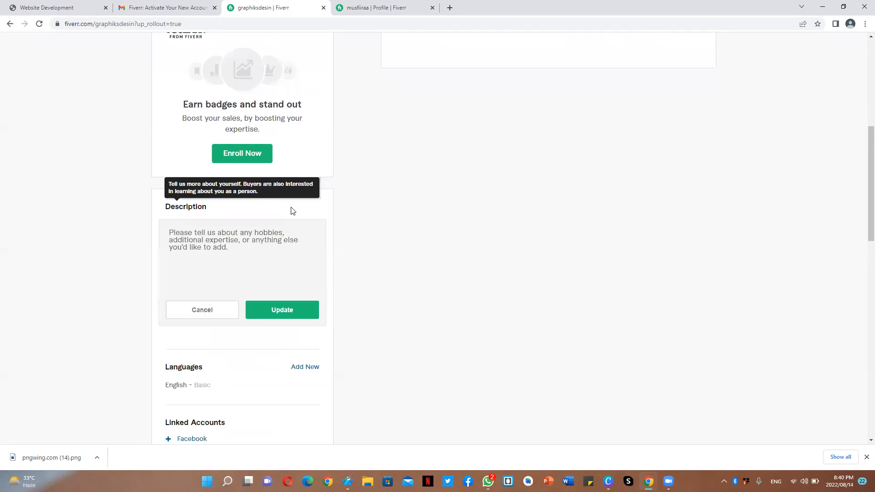
click(278, 236)
text(I'm)
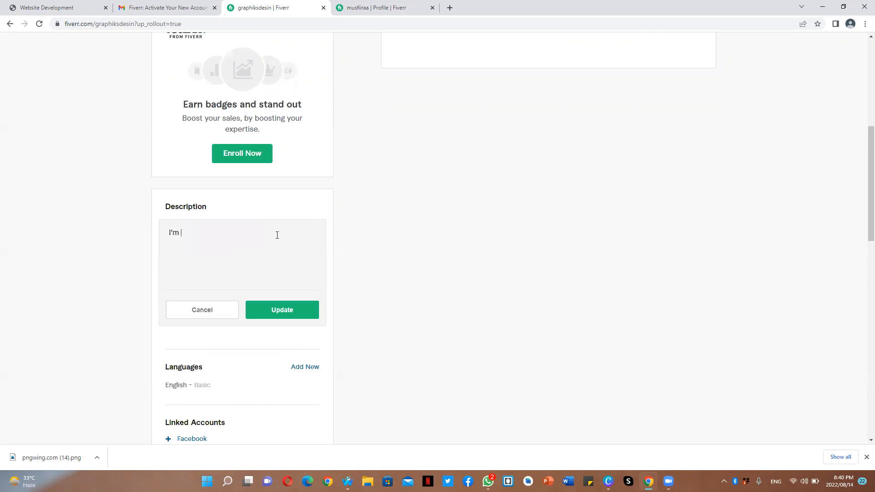
text( a grap)
text(hic )
text(d)
text(esigner)
text(, web po)
key(BackSpace)
key(BackSpace)
text(designer and developer)
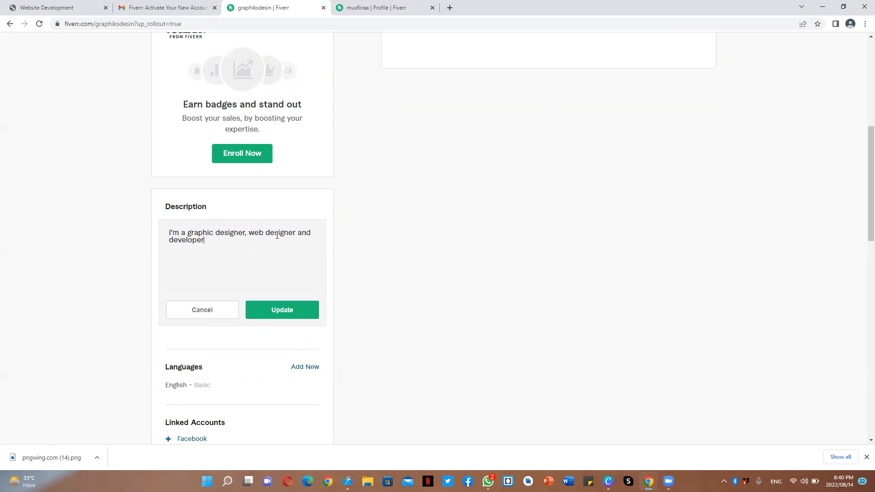
text( with 5+ years hands-on experience.)
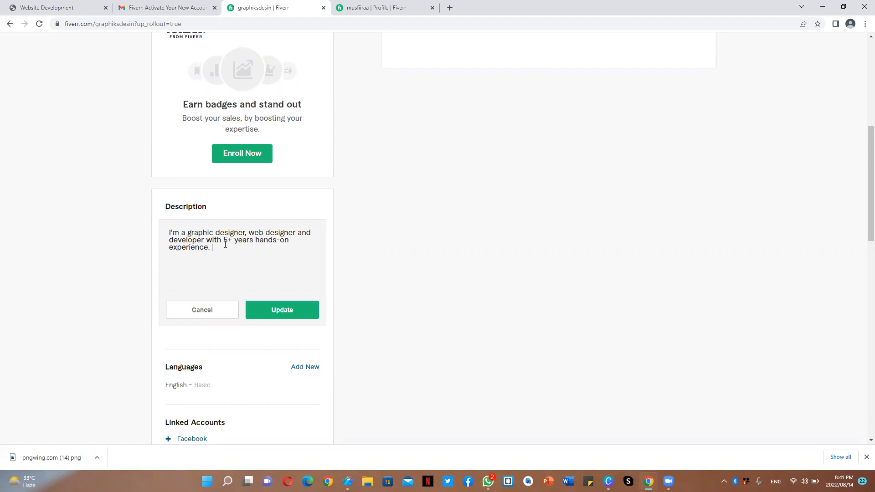
- Continue the description with "I've experience in designing user interface for mobile apps, logo designing, and NFT art."
text(I'v)
text(ve)
text( e)
text(xp)
text(rience in de)
text(signing )
text(inter)
text(faces)
key(BackSpace)
key(BackSpace)
key(BackSpace)
key(BackSpace)
key(BackSpace)
key(BackSpace)
key(BackSpace)
text(user interfa)
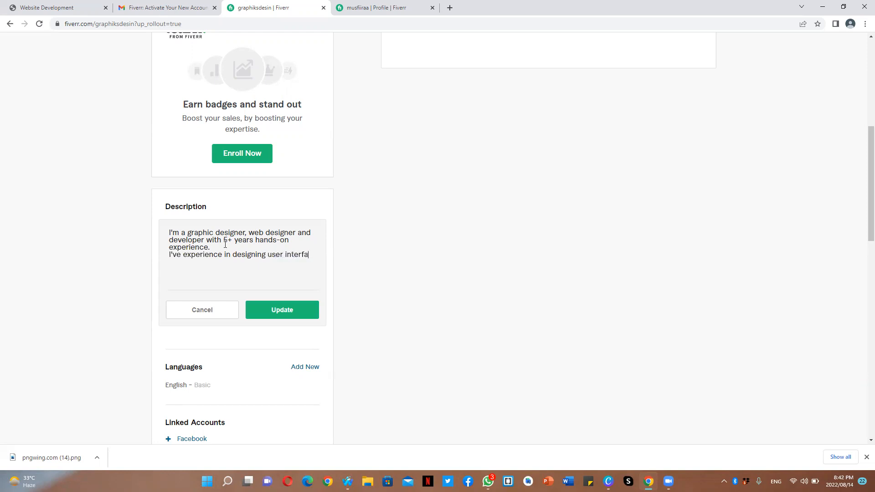
text(ce for mobole and)
key(BackSpace)
key(BackSpace)
key(BackSpace)
key(BackSpace)
key(BackSpace)
key(BackSpace)
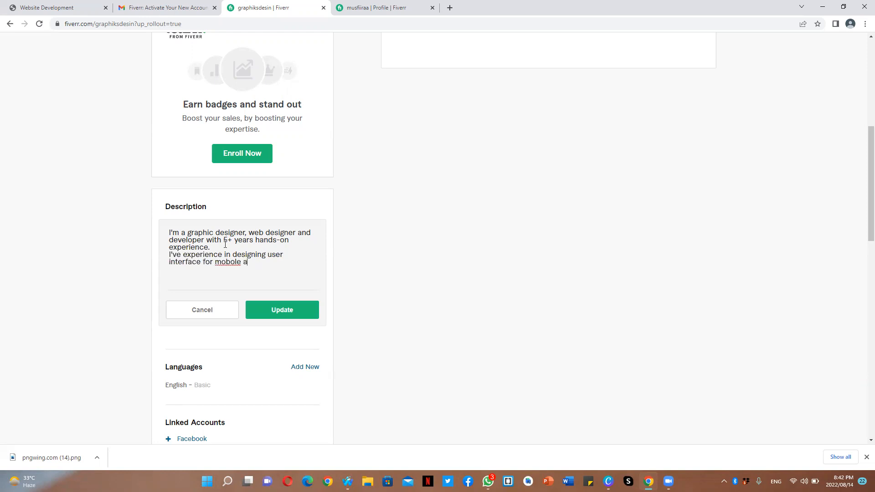
key(BackSpace)
text(ile apps, logo designing, and NFT art.)
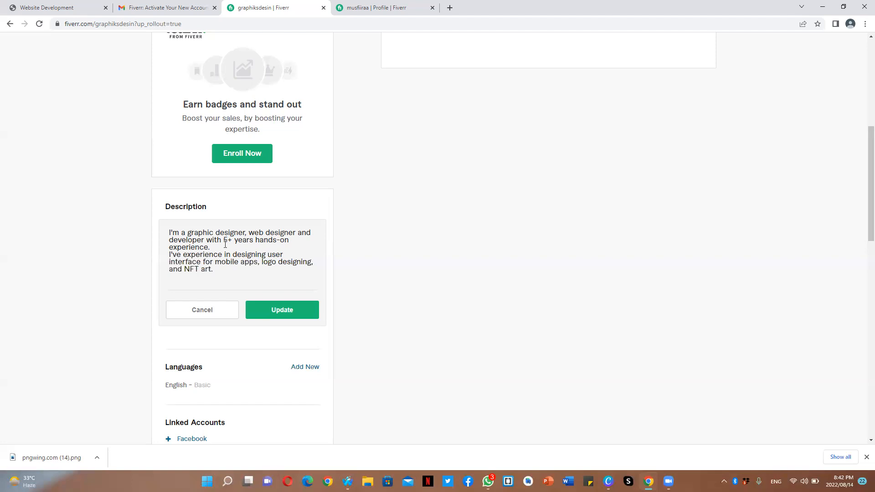
- Add a new line "My passion is helping people with their life projects." and save the description
key(Return)
text(My passion is helpiung)
key(BackSpace)
key(BackSpace)
key(BackSpace)
key(BackSpace)
text(ing people with their )
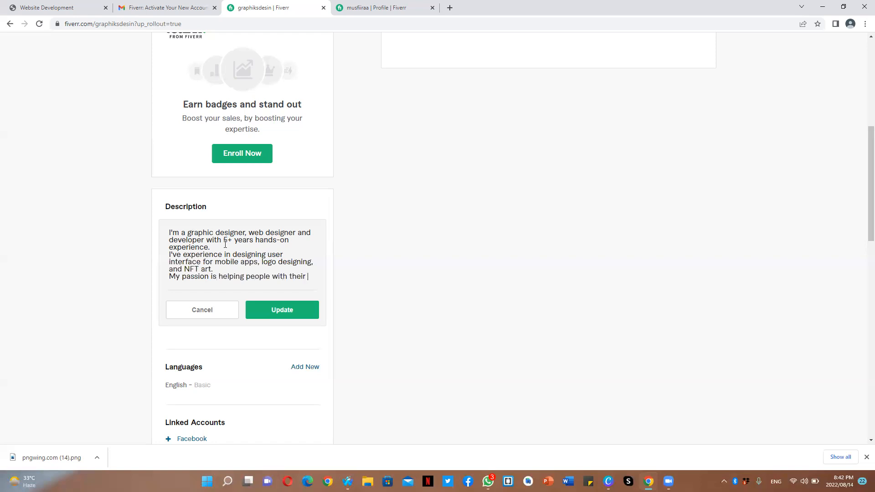
text(life )
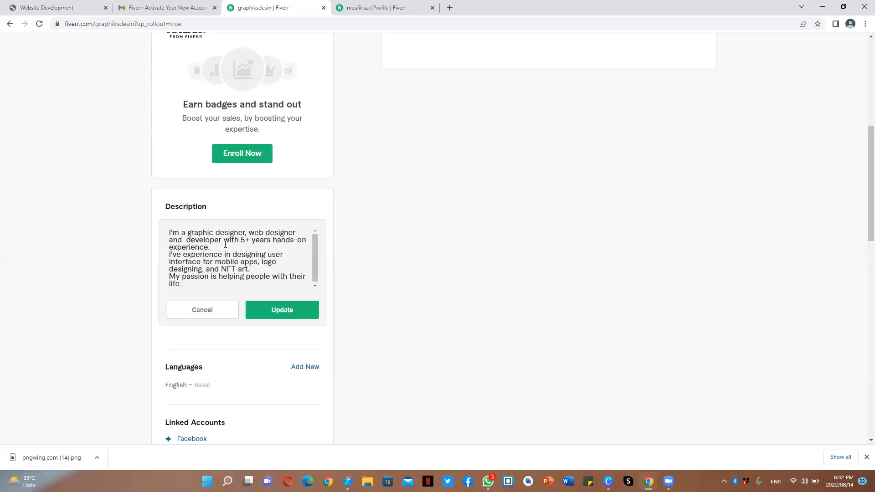
text(projects.)
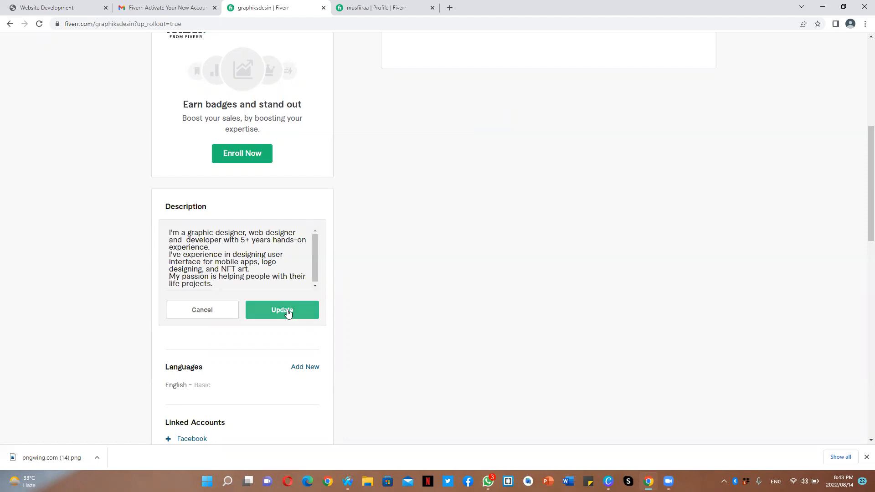
click(266, 310)
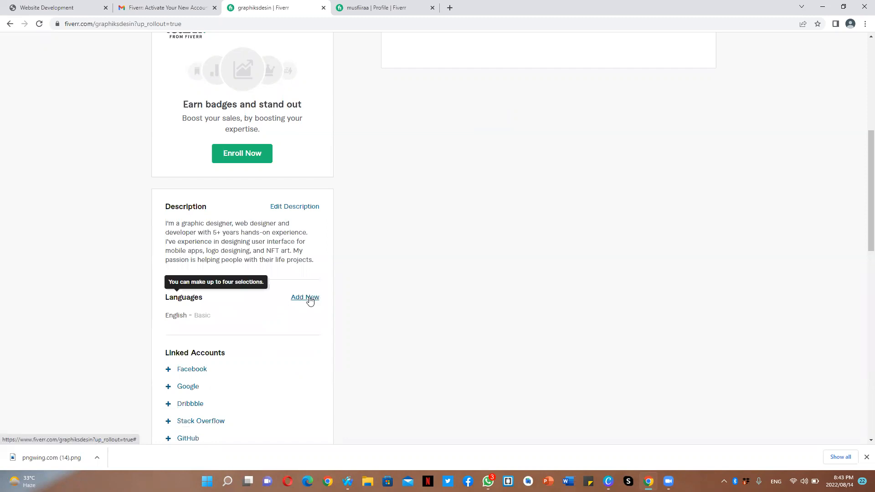
- Add English as a profile language at Fluent level
click(310, 298)
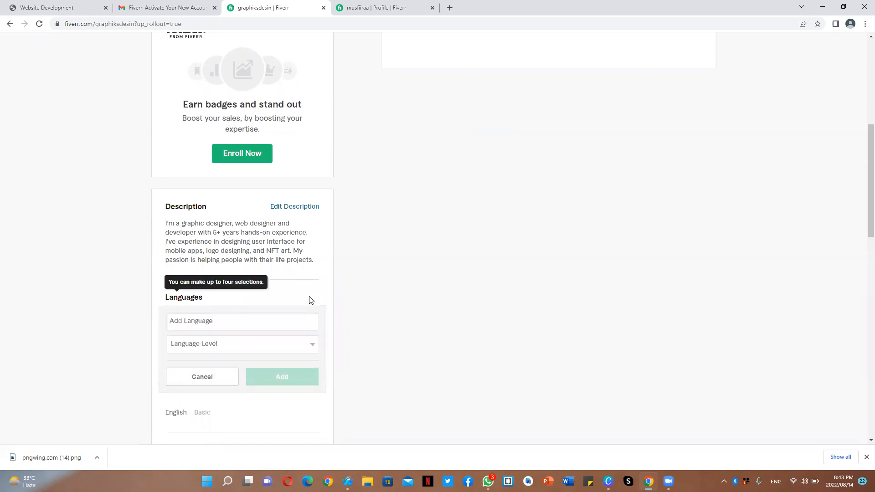
text(Ned)
key(BackSpace)
key(BackSpace)
key(BackSpace)
text(Eng)
key(Return)
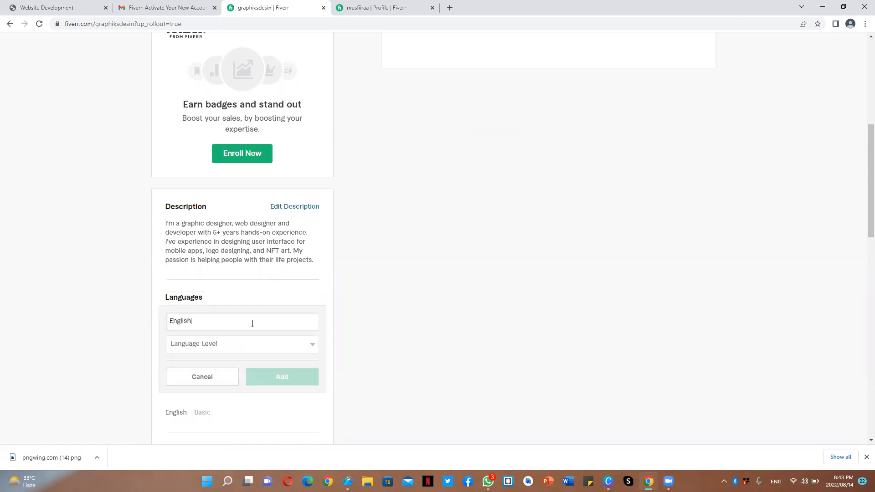
click(243, 349)
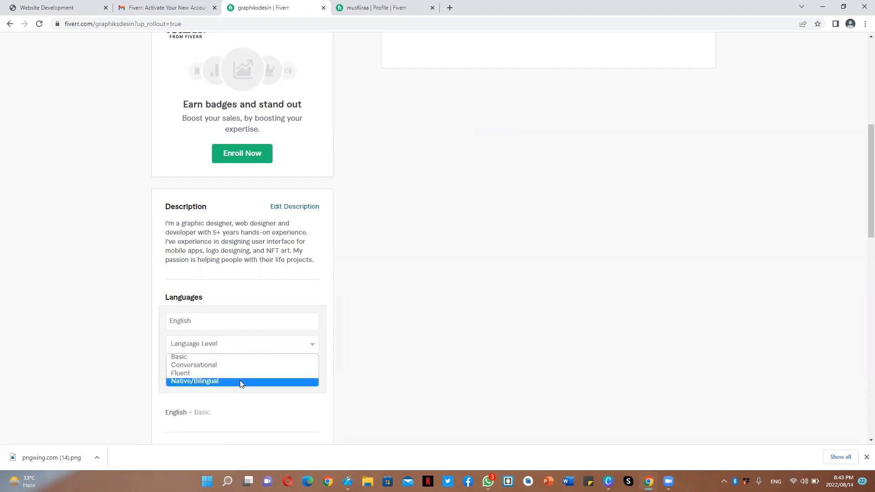
click(236, 373)
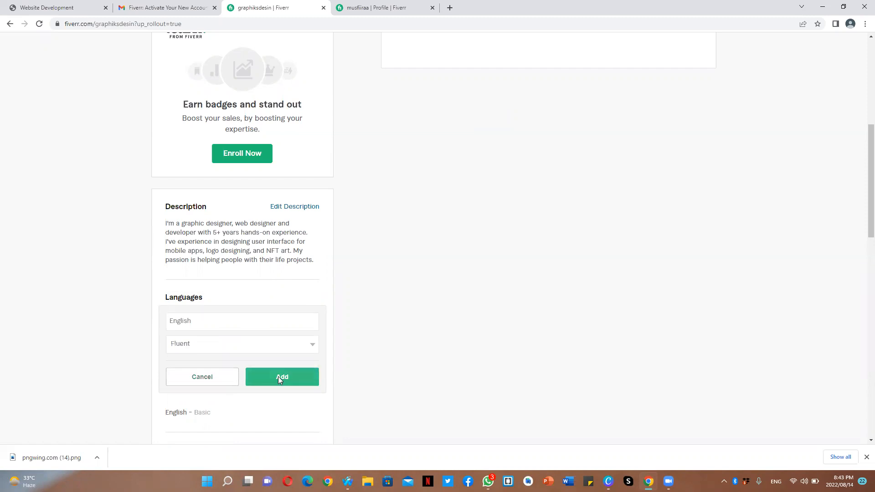
click(282, 378)
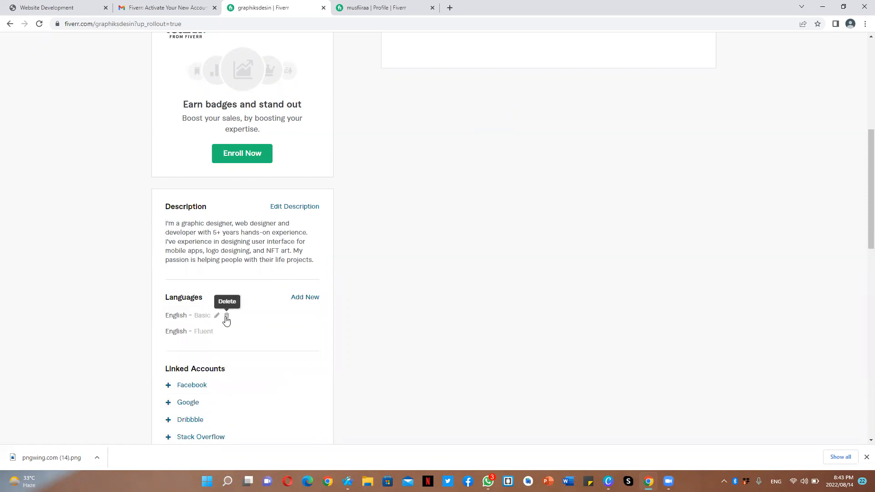
- Delete the Basic English entry and change the remaining English language level to Conversational
click(226, 315)
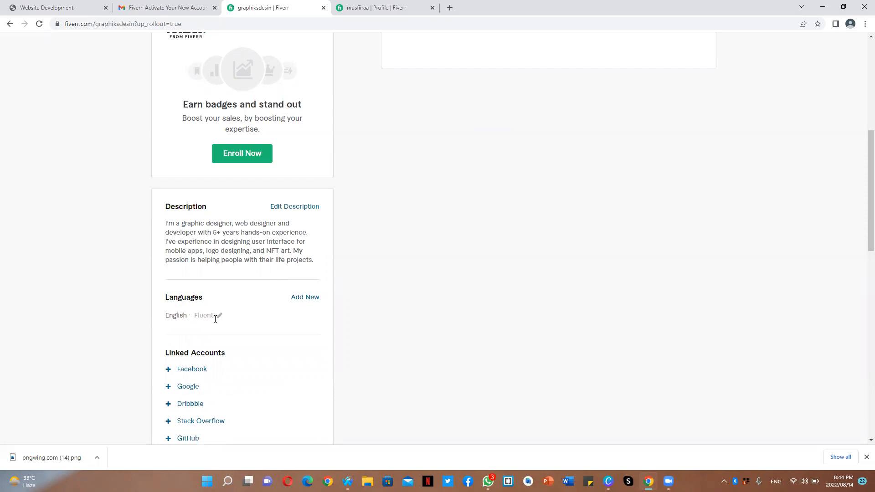
click(220, 317)
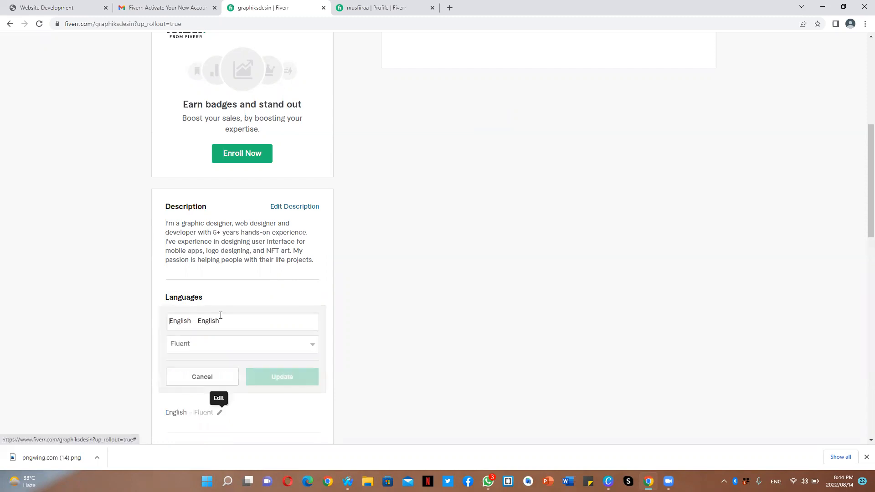
click(242, 346)
click(238, 373)
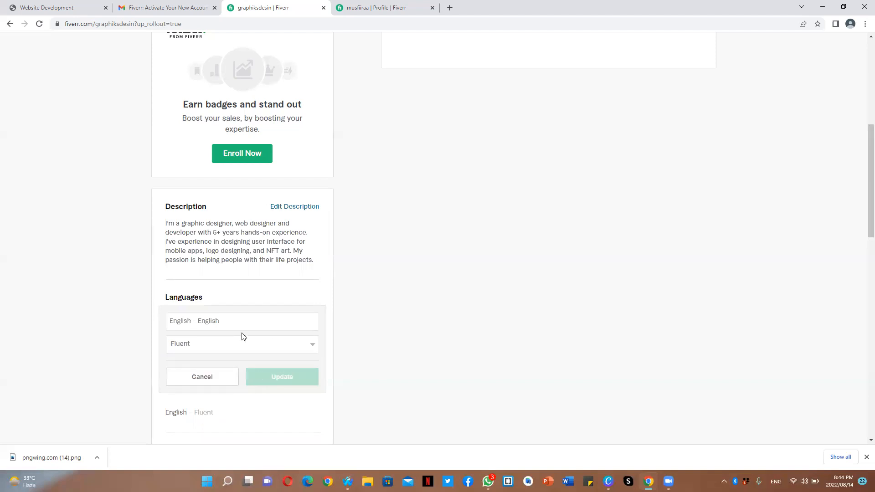
click(244, 350)
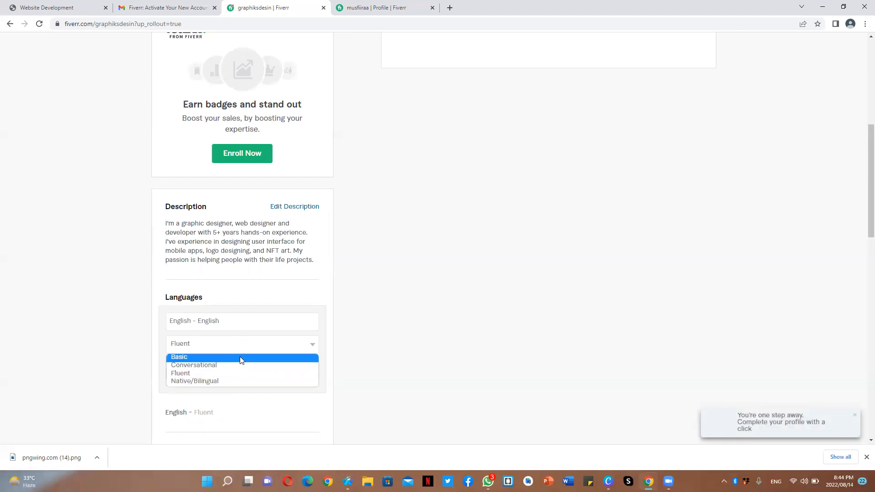
click(239, 356)
click(253, 351)
click(240, 366)
click(270, 378)
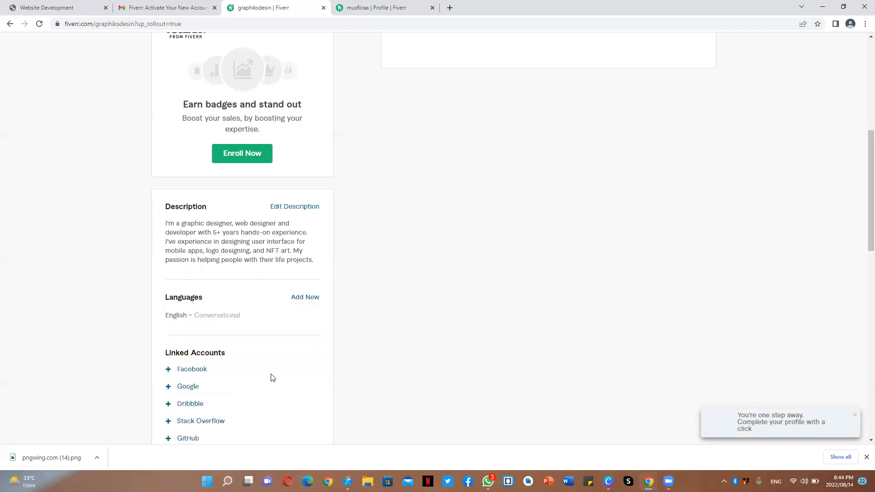
- Add Urdu as a language at Native/Bilingual level
click(312, 298)
text(Urdu)
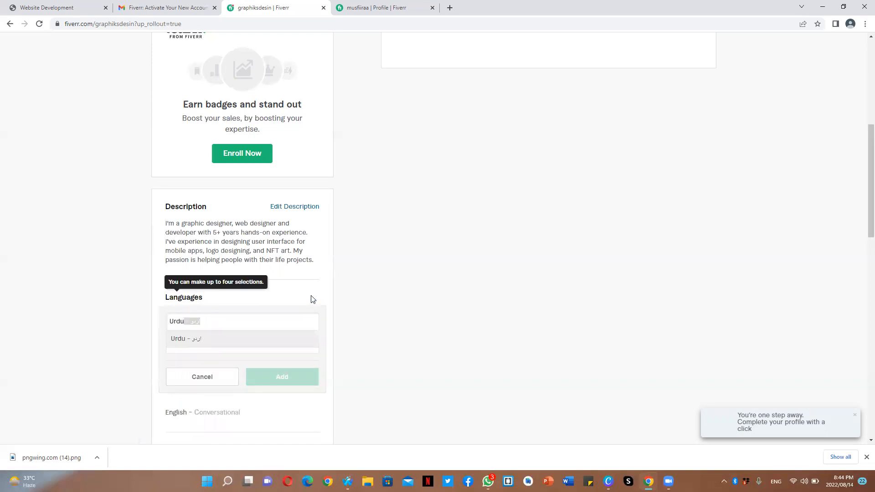
key(Return)
click(290, 350)
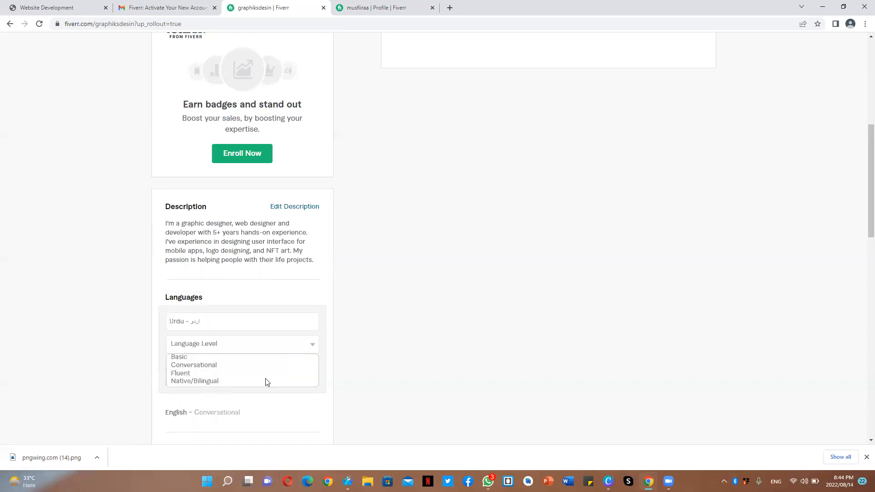
click(265, 380)
click(279, 377)
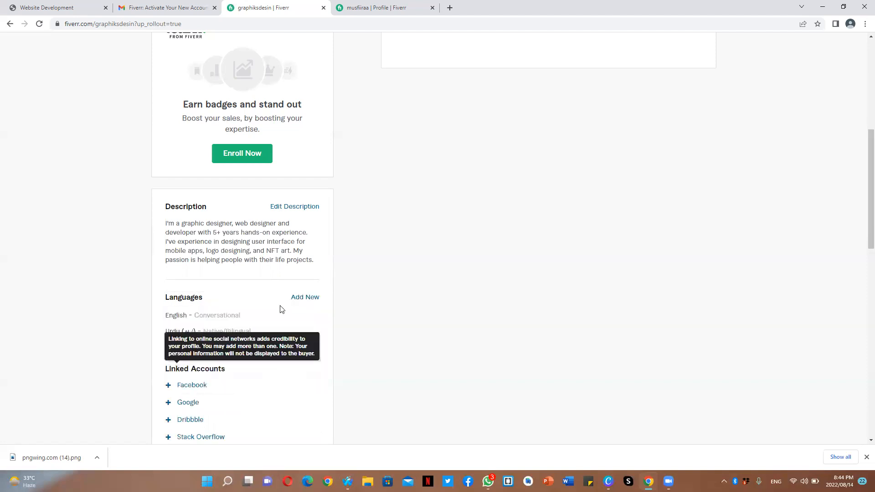
- Add Persian as a language at Conversational level
click(309, 298)
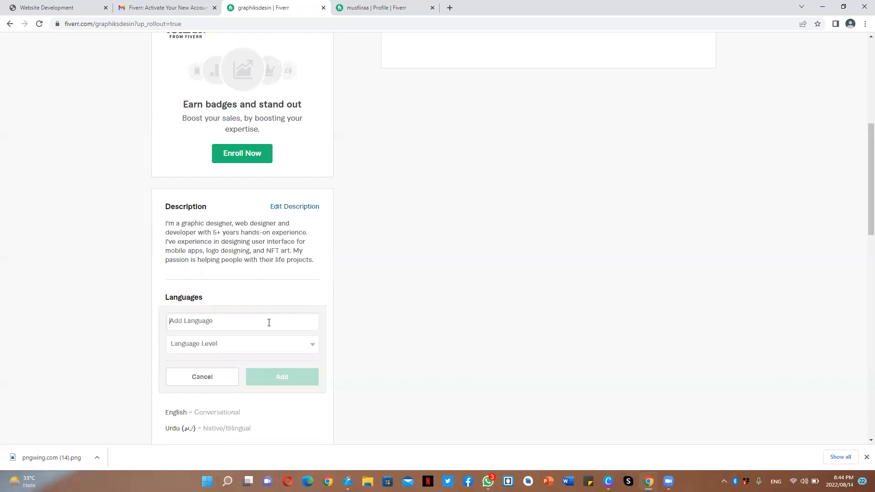
text(Per)
click(273, 339)
click(271, 346)
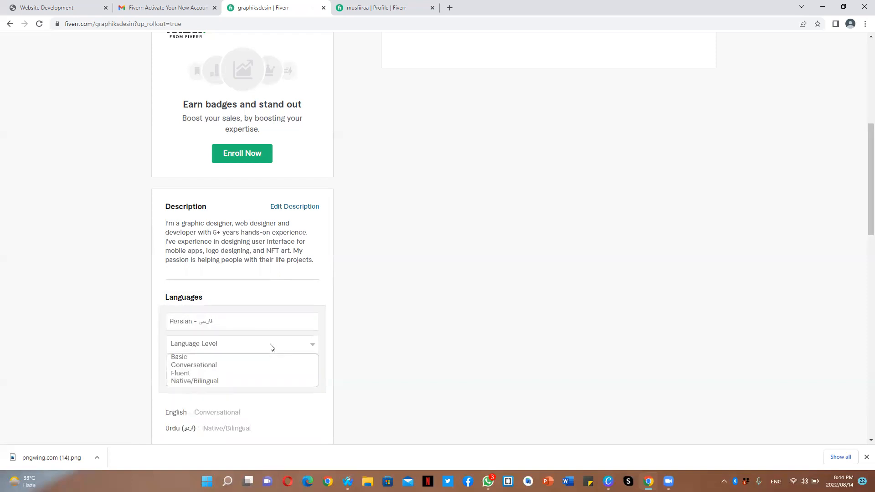
click(250, 365)
click(284, 384)
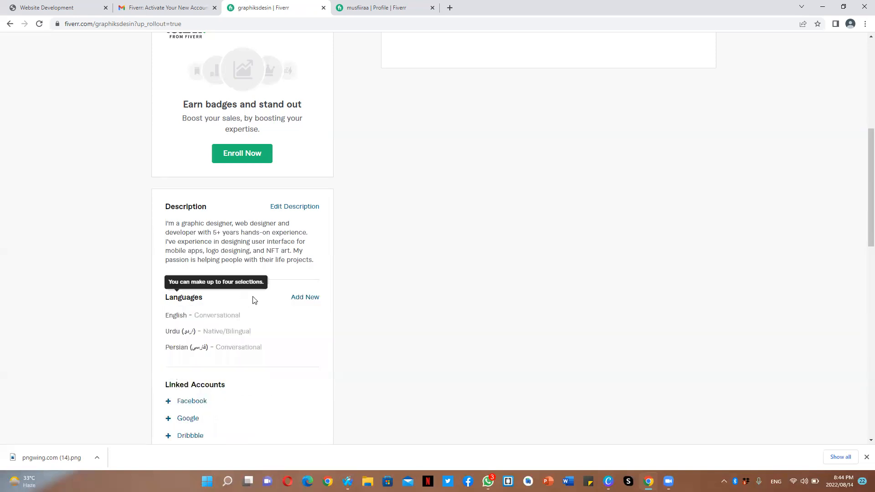
- Add Arabic as a language at Conversational level
click(298, 298)
text(Arab)
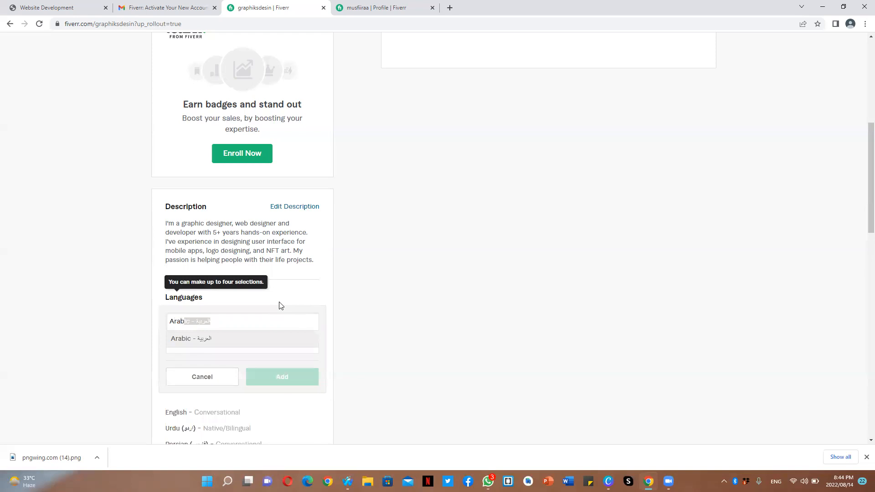
key(Return)
click(280, 344)
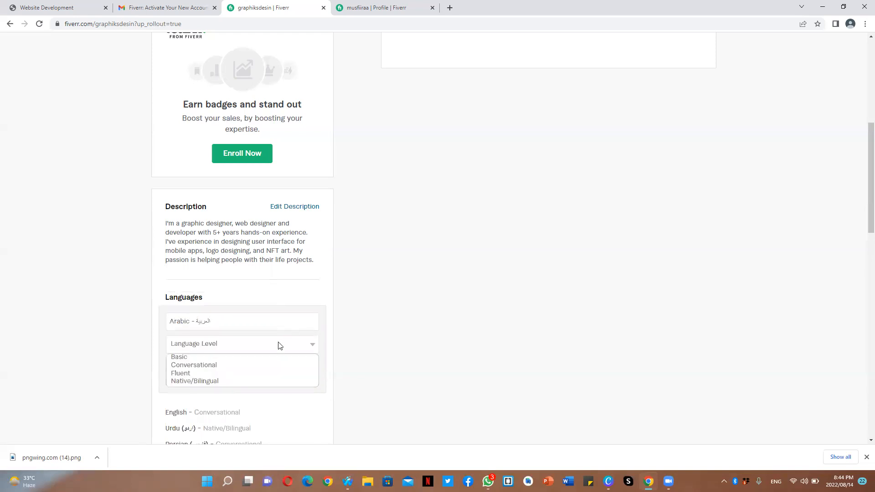
click(273, 366)
click(279, 376)
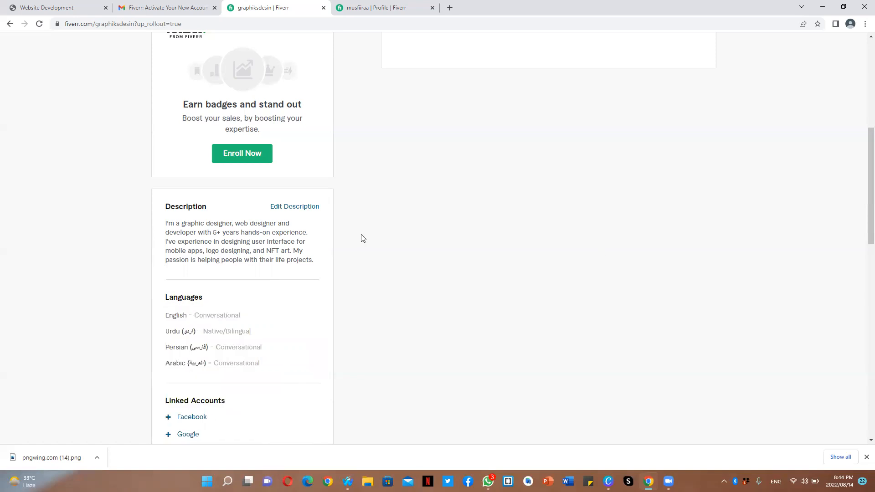
- Add Computer graphics as a skill at Expert experience level
scroll(859, 260, down, 12)
scroll(853, 214, up, 8)
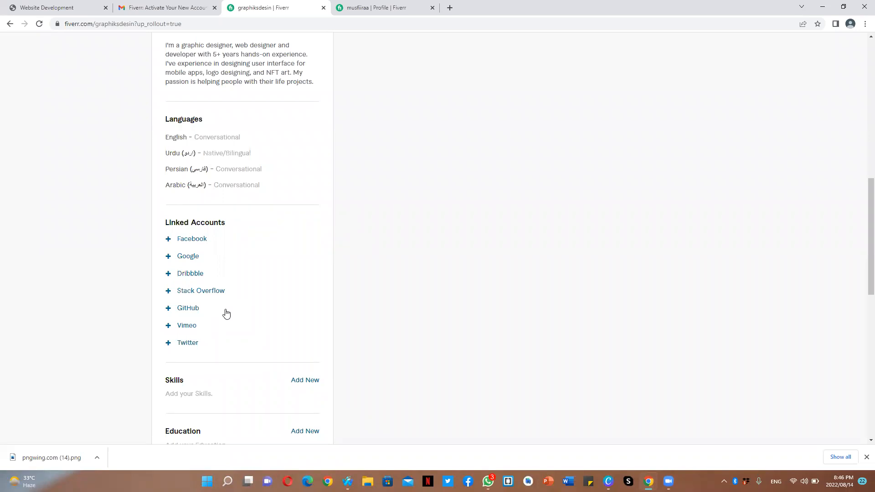
click(315, 383)
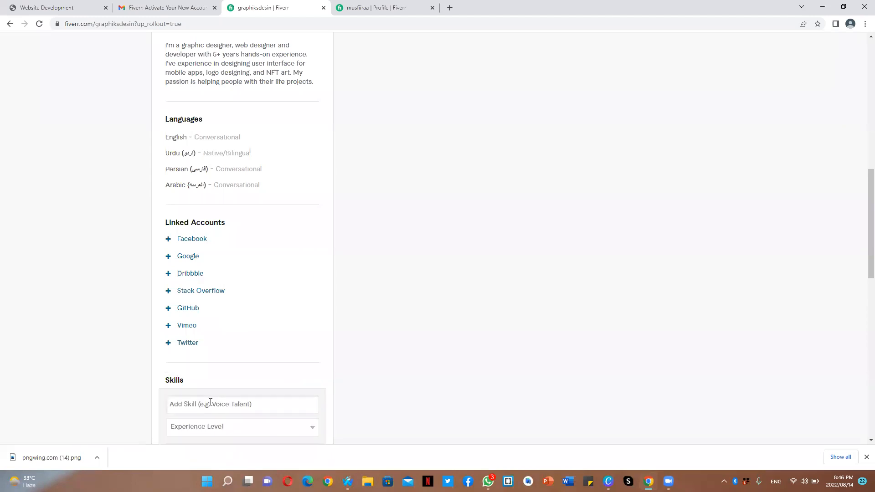
text(Gra)
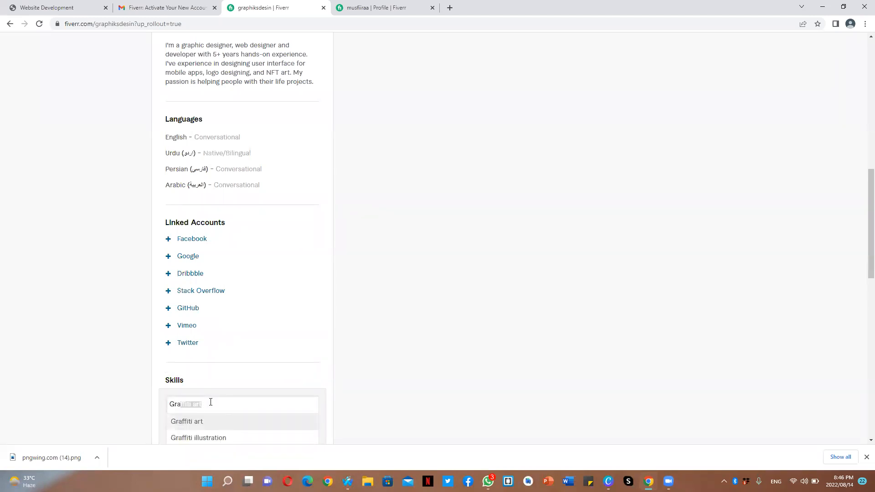
text(p)
click(222, 438)
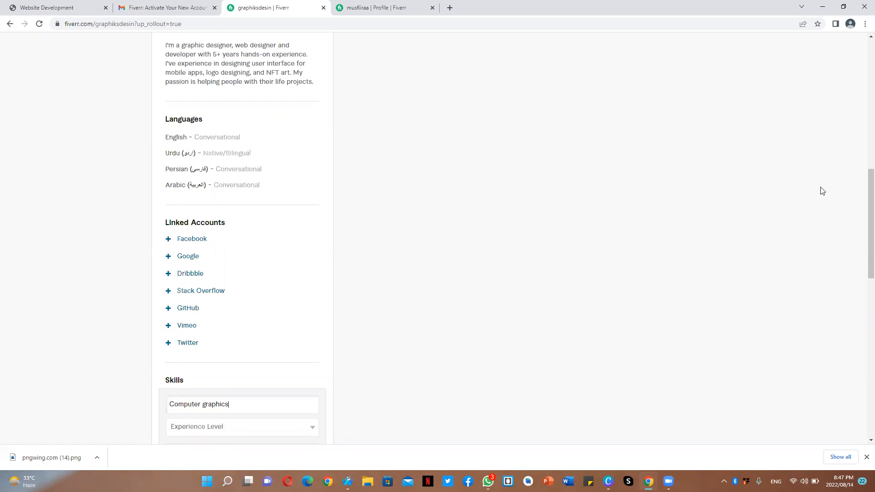
drag(871, 203, 871, 283)
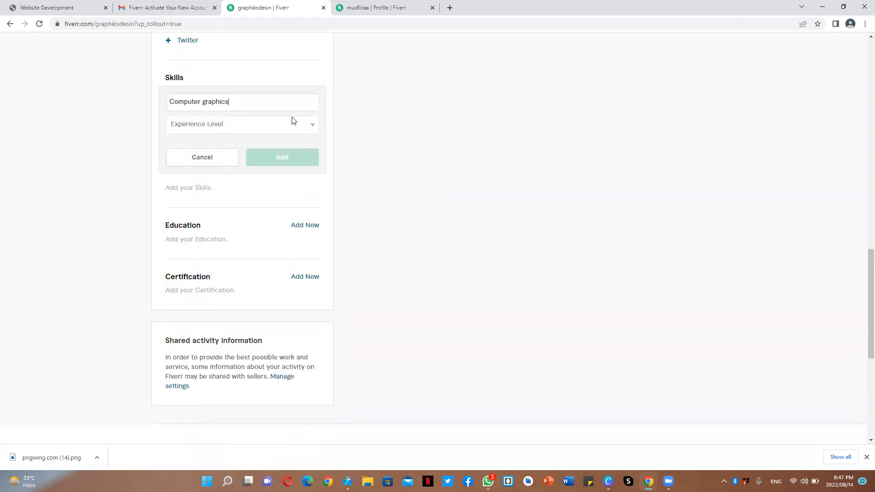
click(237, 121)
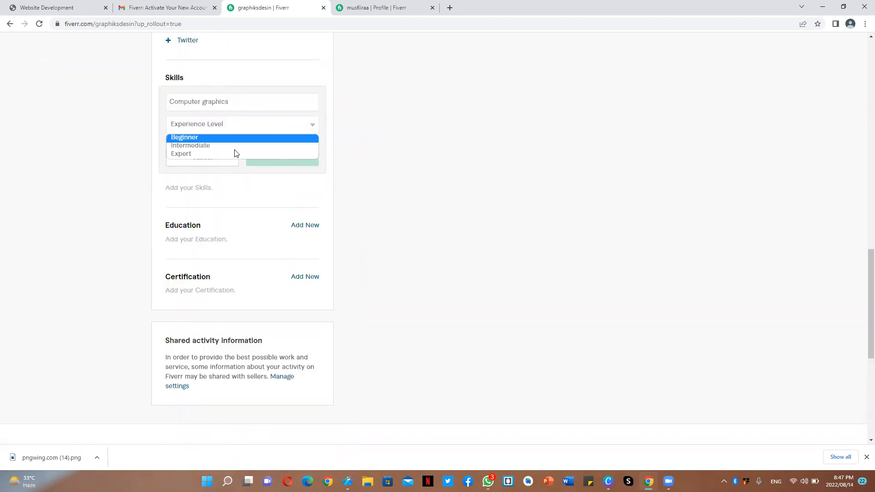
click(235, 154)
click(254, 163)
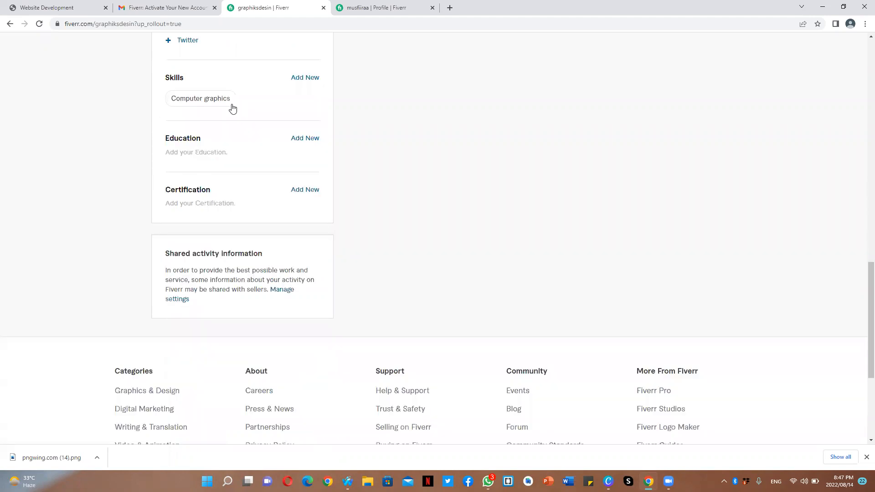
- Add NFT art as a skill at Expert experience level
click(308, 76)
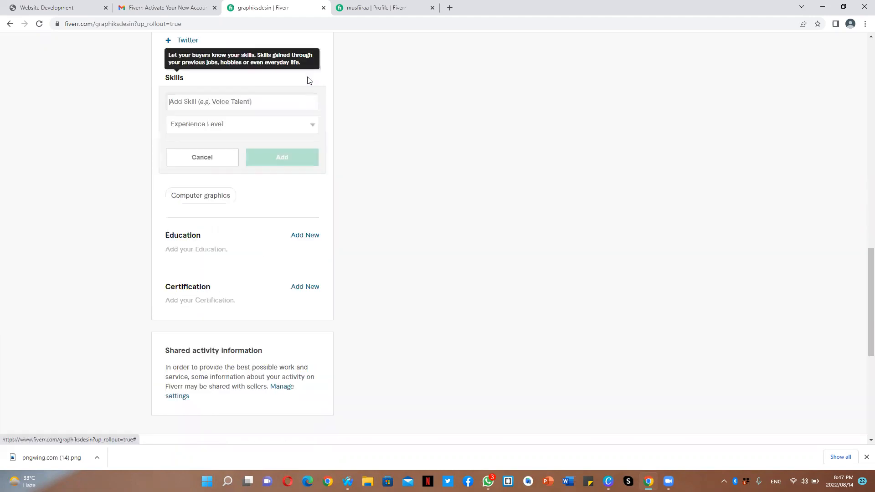
click(238, 101)
text(nft)
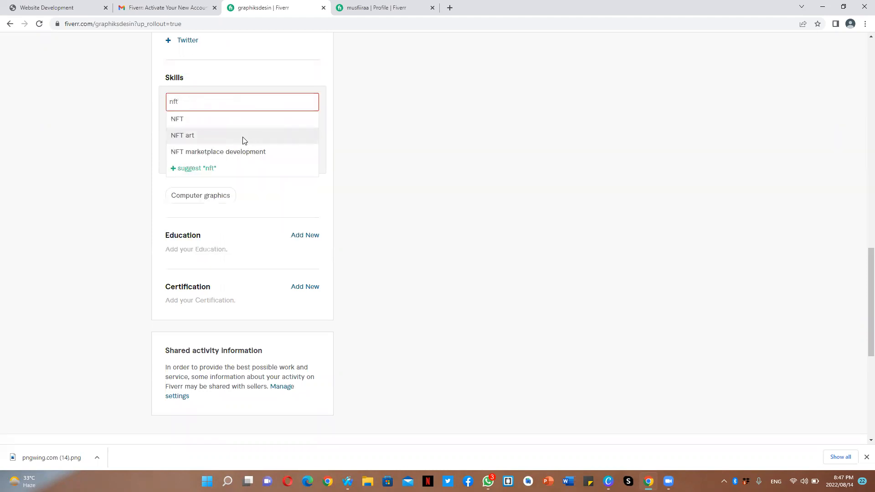
click(243, 139)
click(250, 130)
click(250, 154)
click(262, 162)
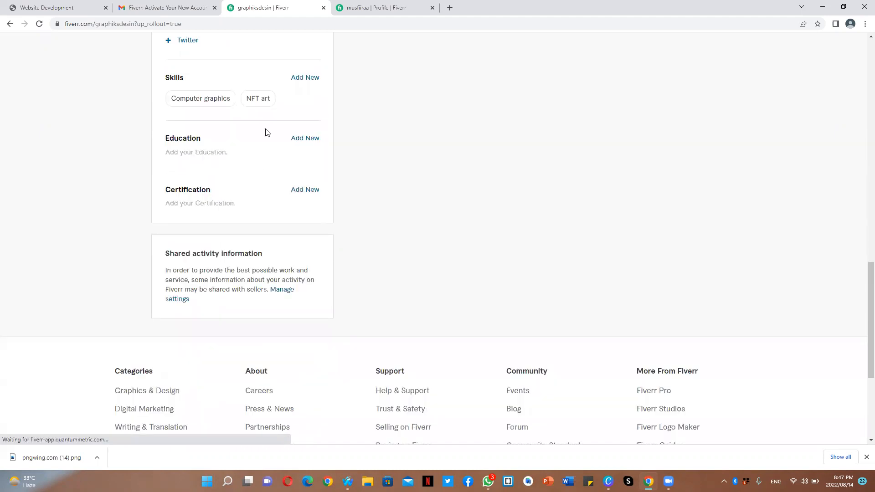
- Add Logo design as a skill at Expert experience level
click(304, 78)
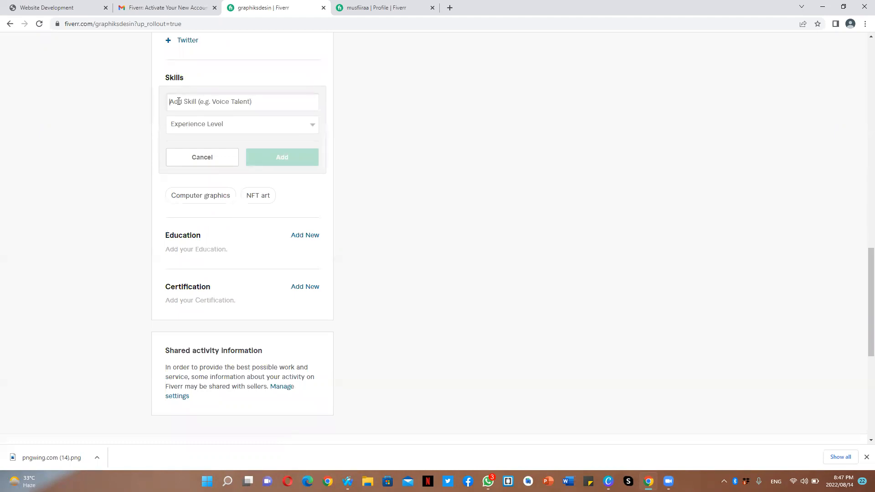
text(logo)
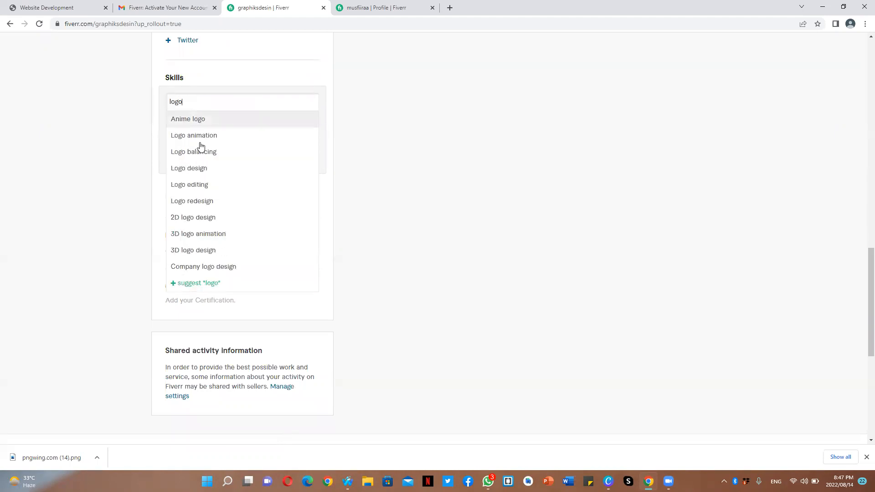
click(206, 168)
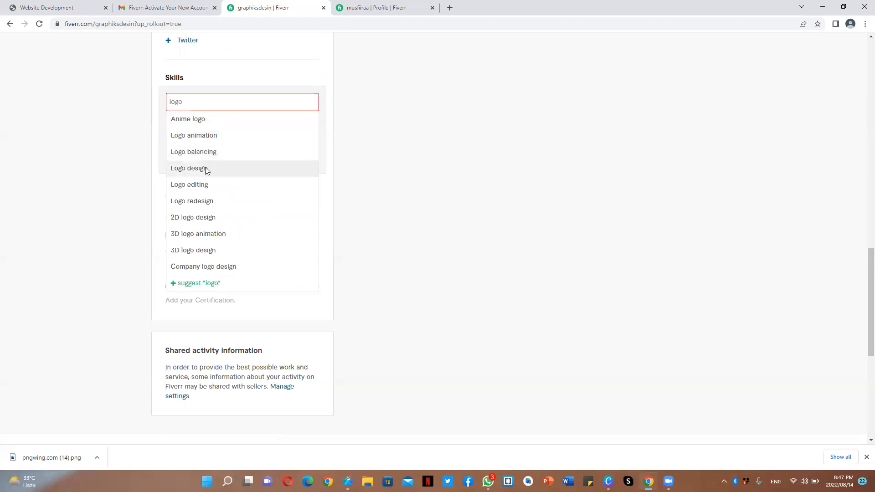
click(222, 123)
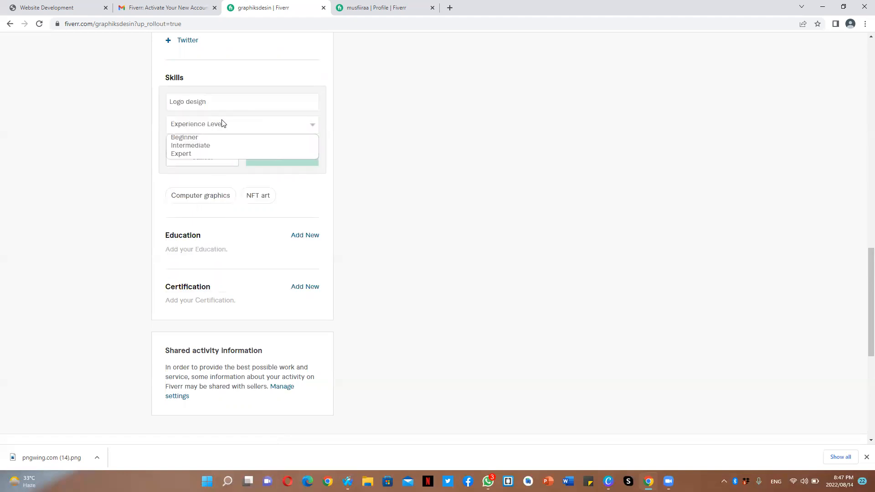
click(228, 154)
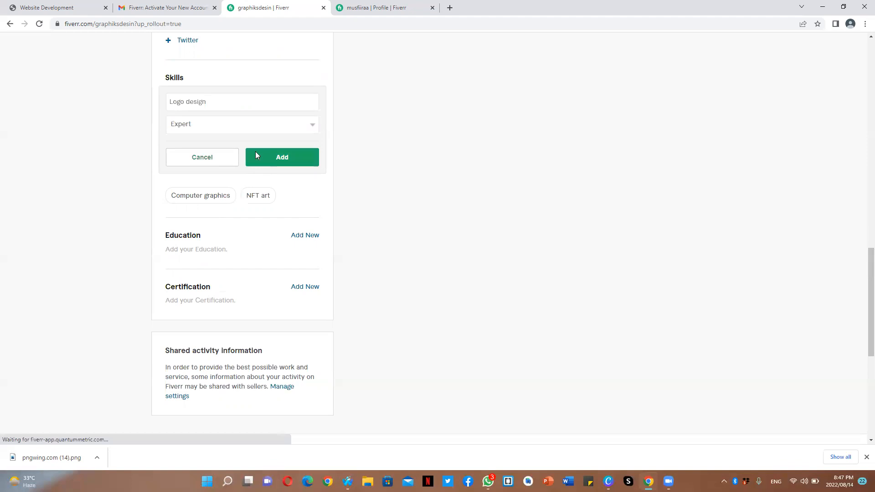
click(255, 155)
- Add Logo editing as a skill at Expert experience level
click(301, 78)
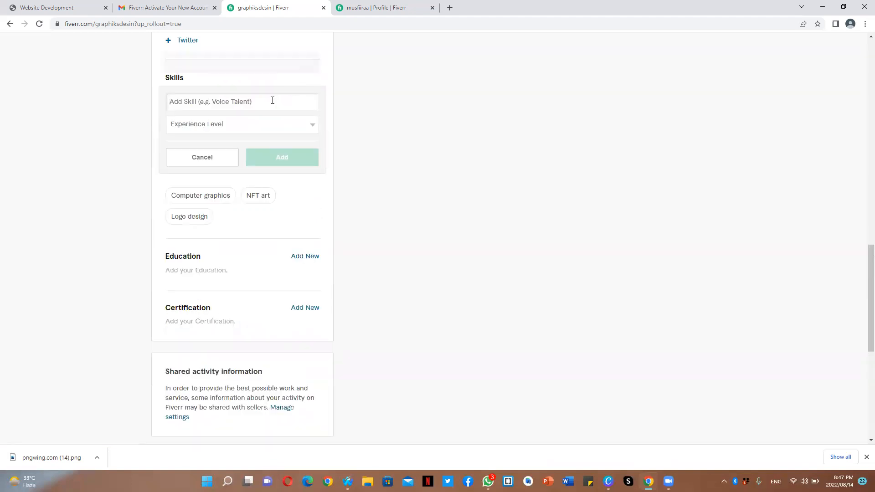
text(logo)
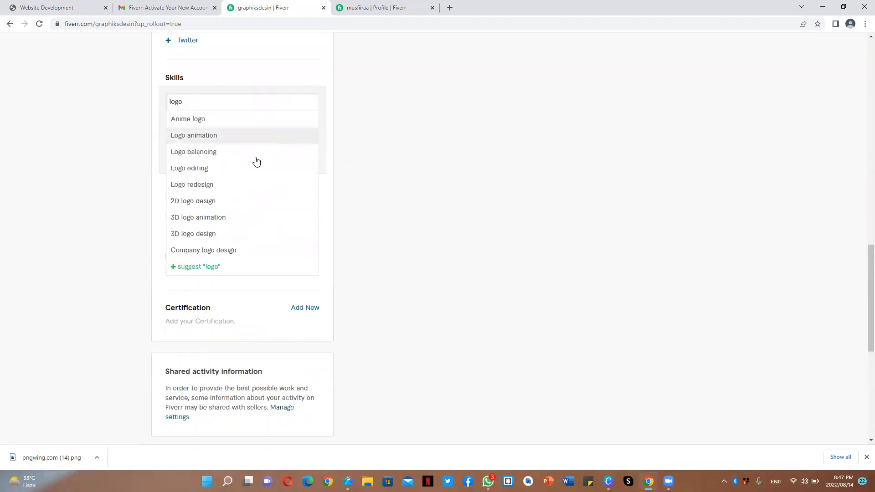
click(248, 168)
click(285, 131)
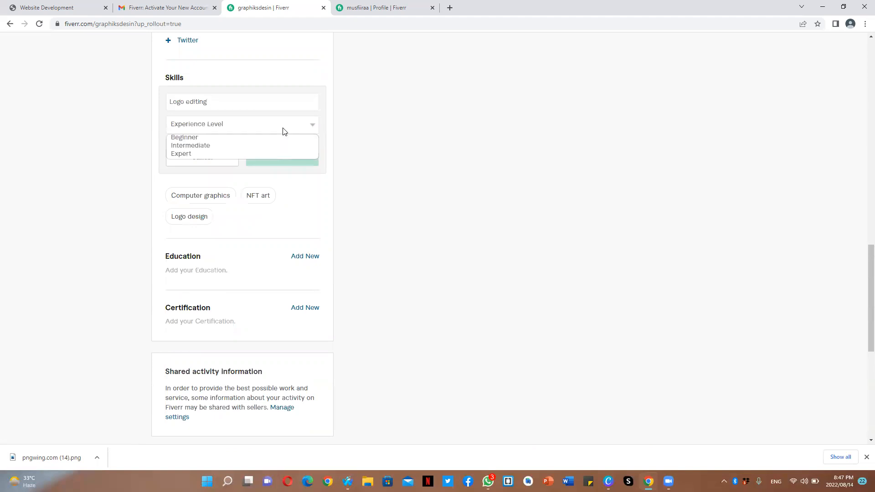
click(268, 154)
click(269, 156)
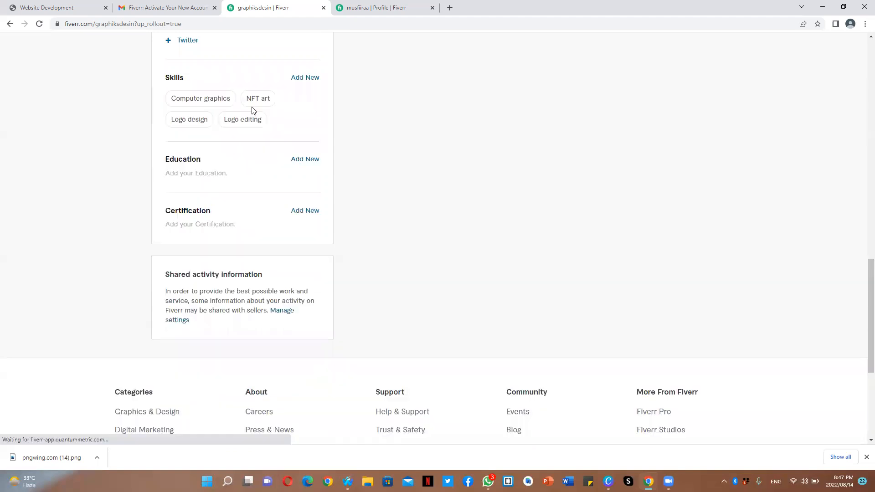
- Add Logo redesign as a skill at Expert experience level
click(304, 78)
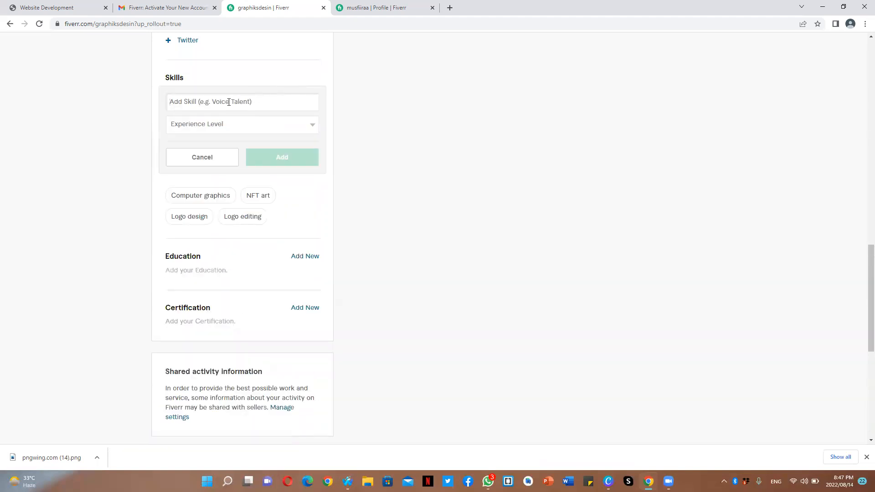
text(logo)
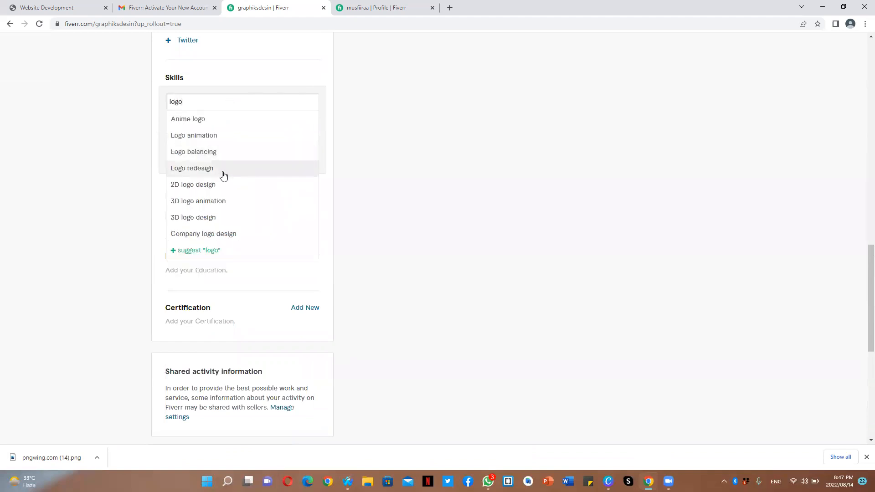
click(223, 176)
click(230, 123)
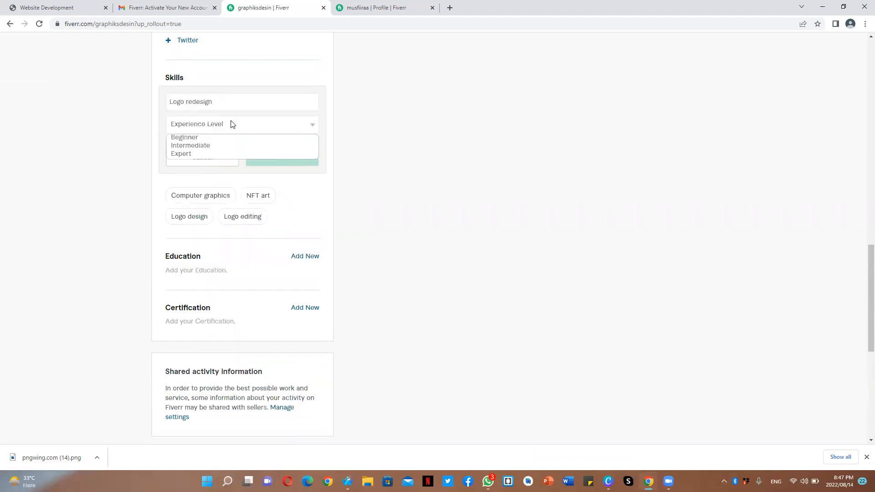
click(237, 155)
click(262, 160)
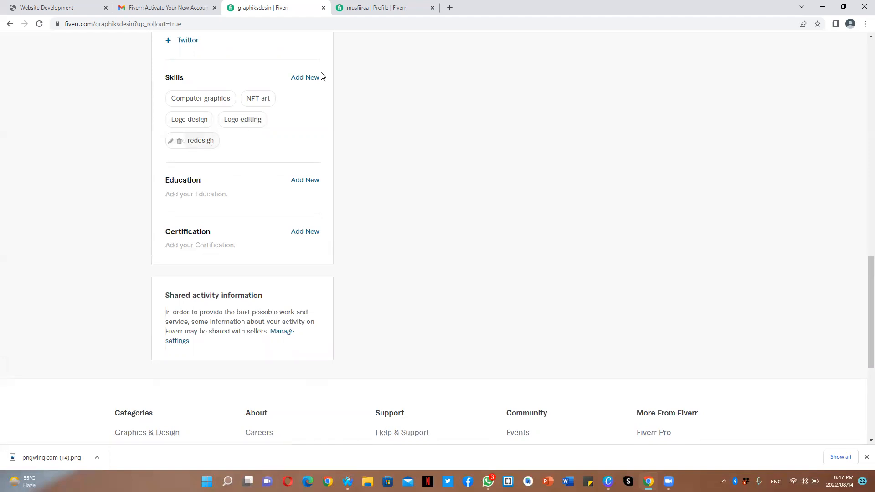
- Add 3D logo animation as a skill at Expert experience level
click(305, 78)
text(logo animation)
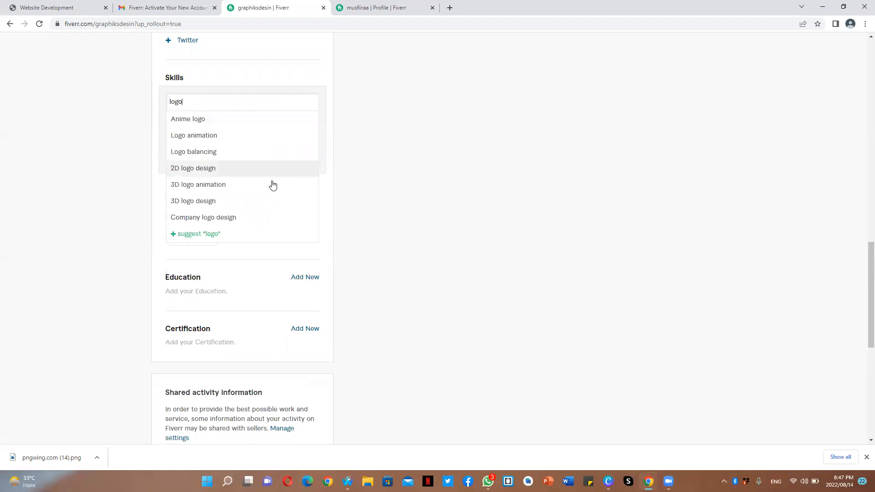
click(272, 185)
click(261, 124)
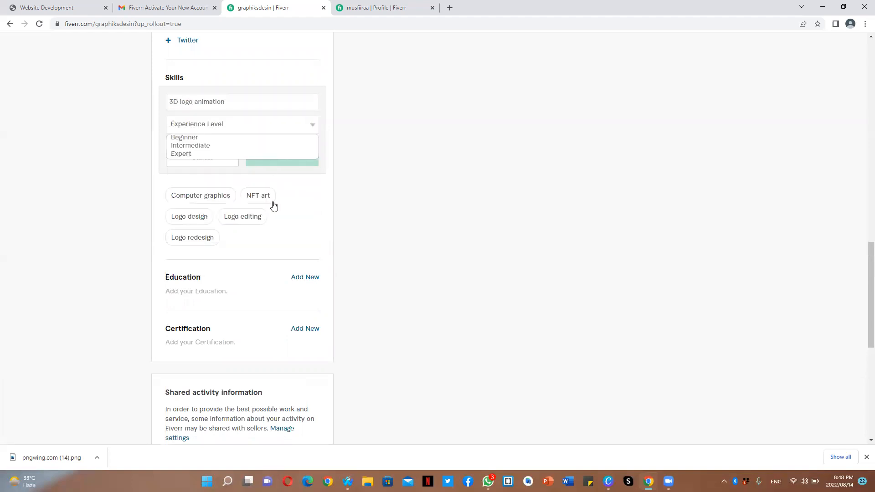
click(246, 154)
click(254, 158)
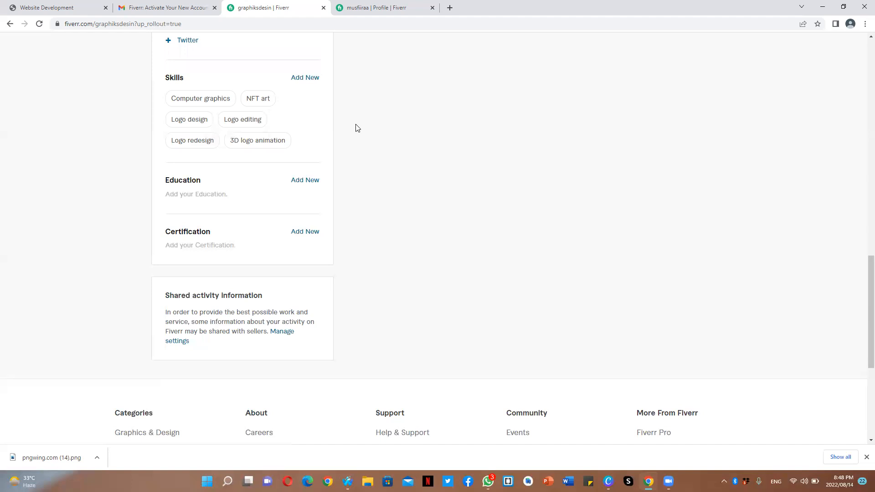
- Add Website development as a skill at Expert experience level
mouse_move(275, 141)
click(306, 77)
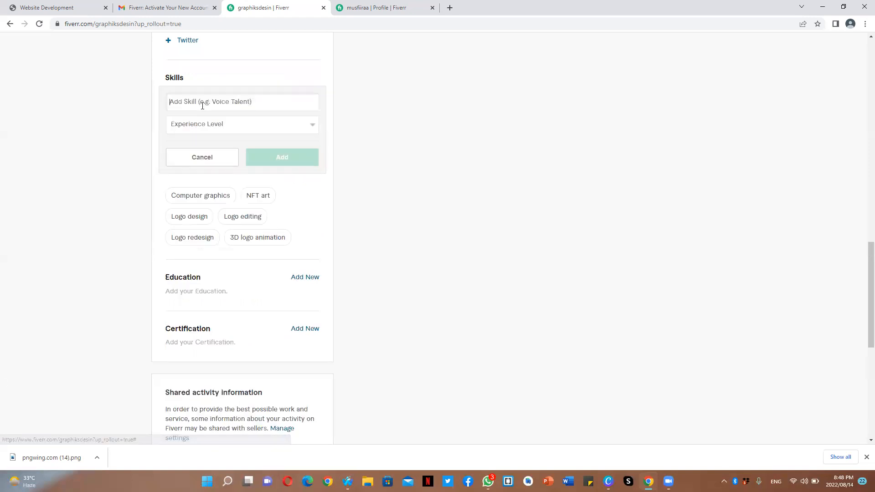
text(web )
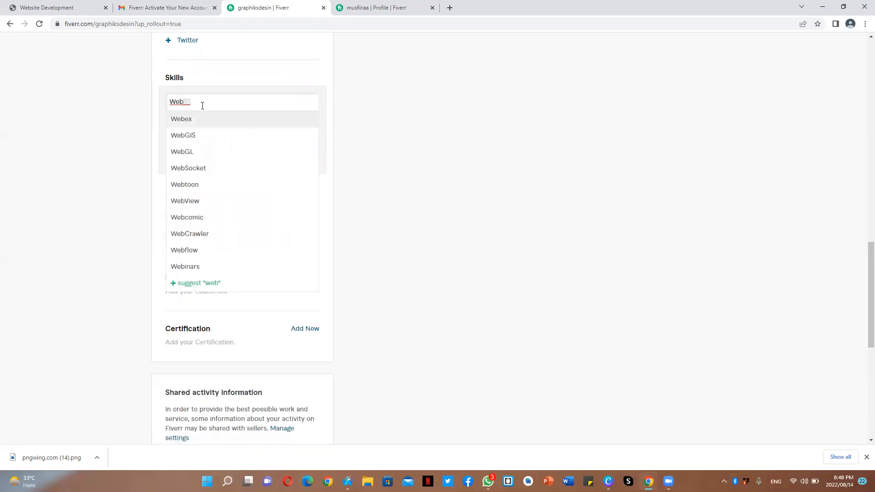
text(de)
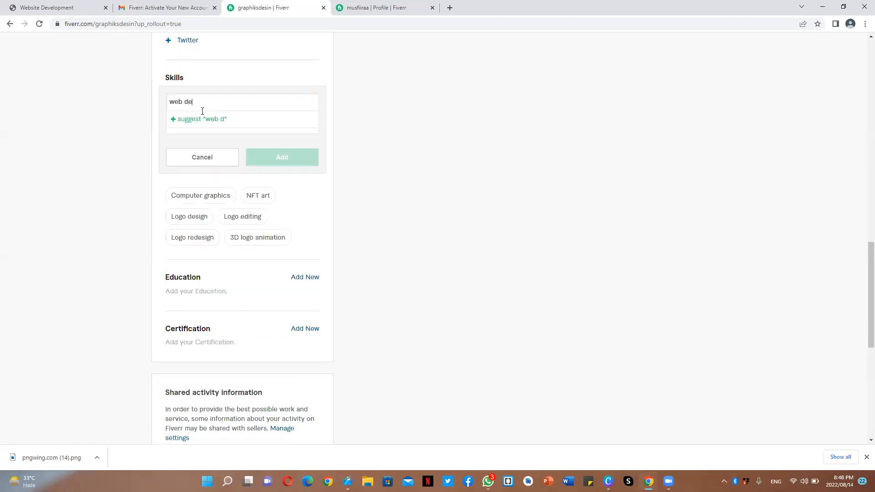
key(BackSpace)
key(BackSpace)
key(Down)
key(Up)
text(d)
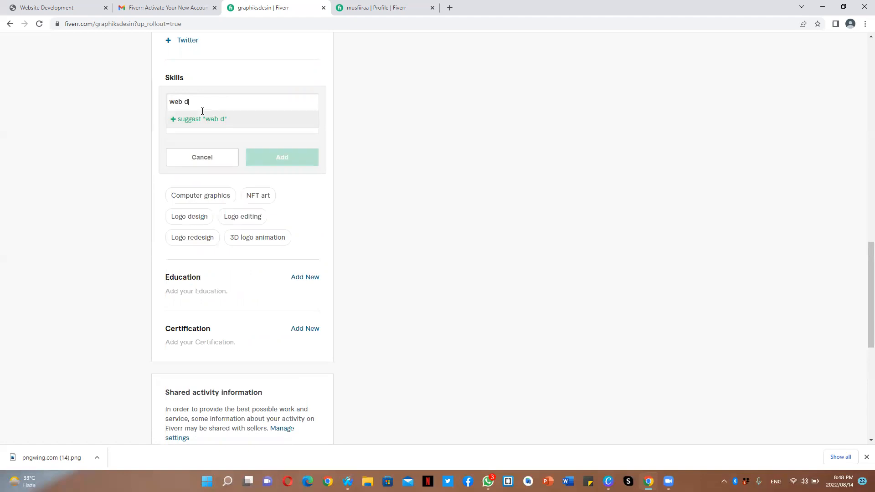
text(e)
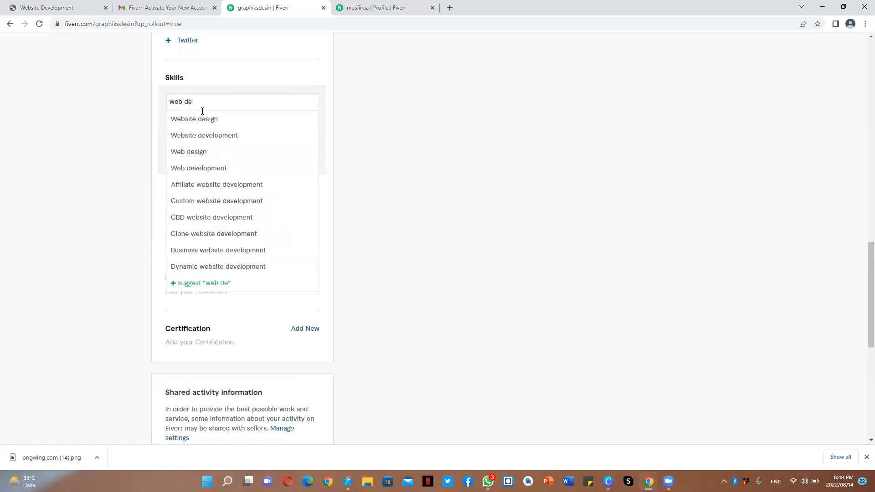
click(210, 135)
click(246, 124)
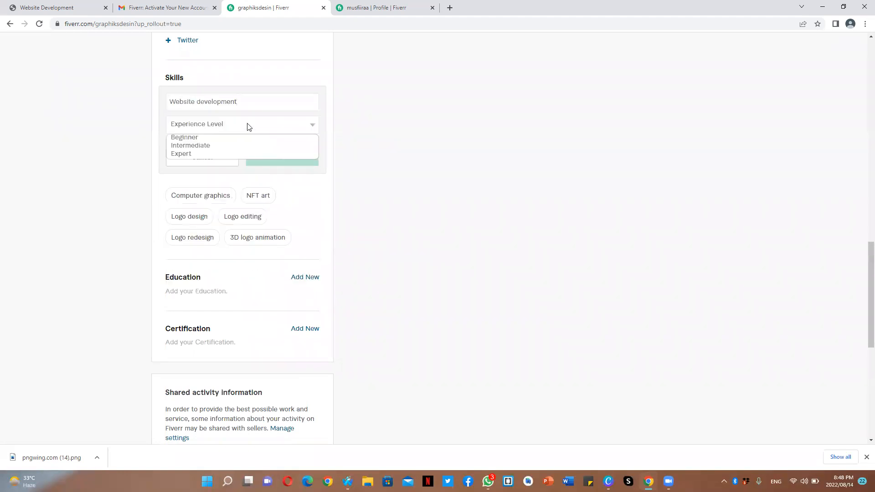
click(251, 154)
click(270, 160)
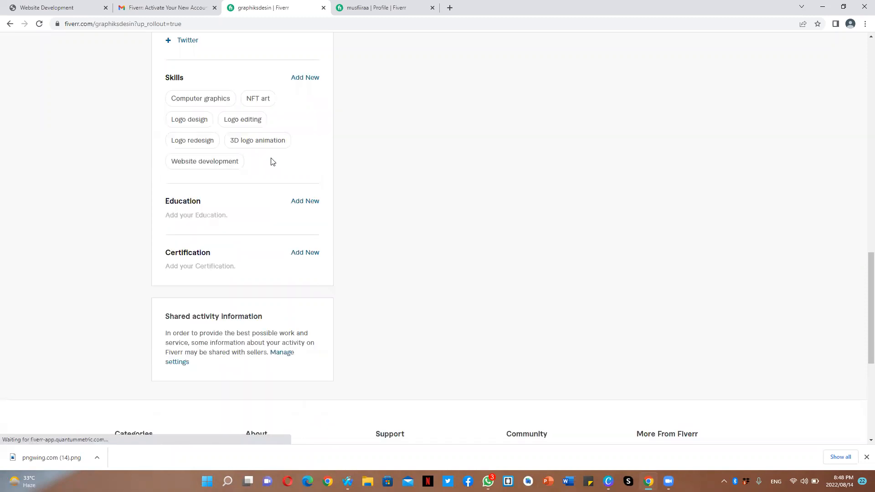
- Start a new education entry in Pakistan and choose International Islaimic University Islamabad as the college
click(305, 202)
click(237, 227)
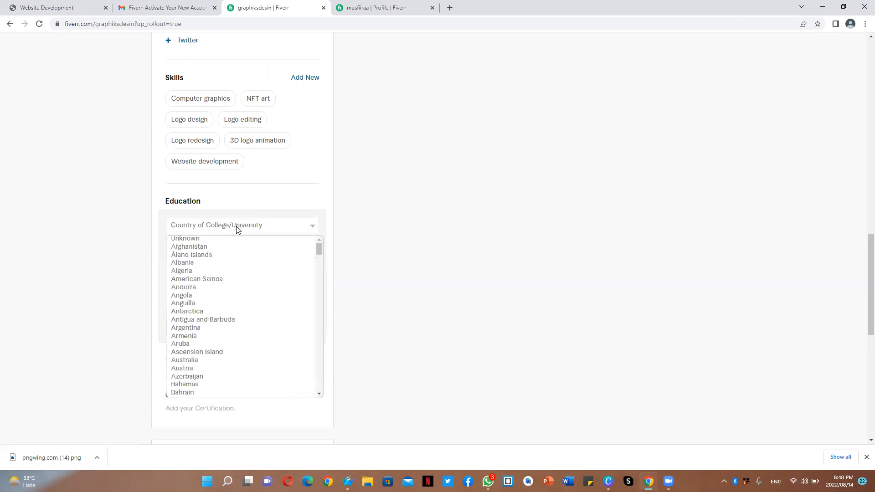
key(p)
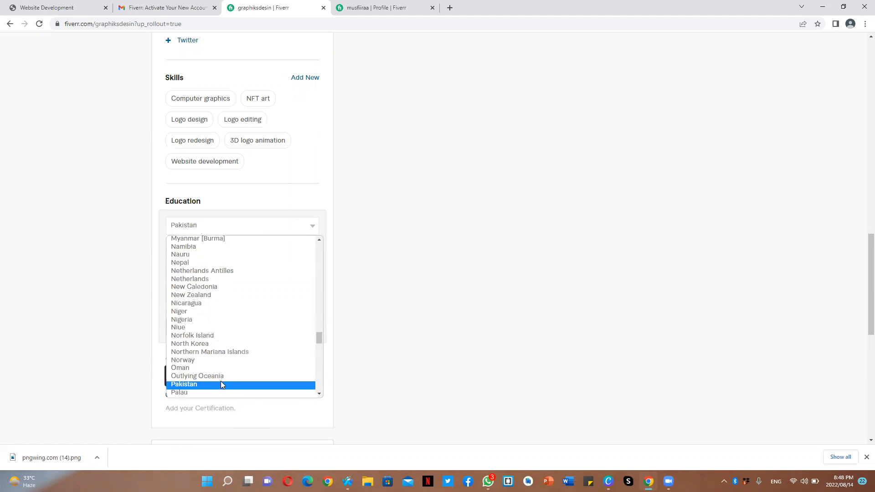
click(222, 385)
click(250, 248)
text(International)
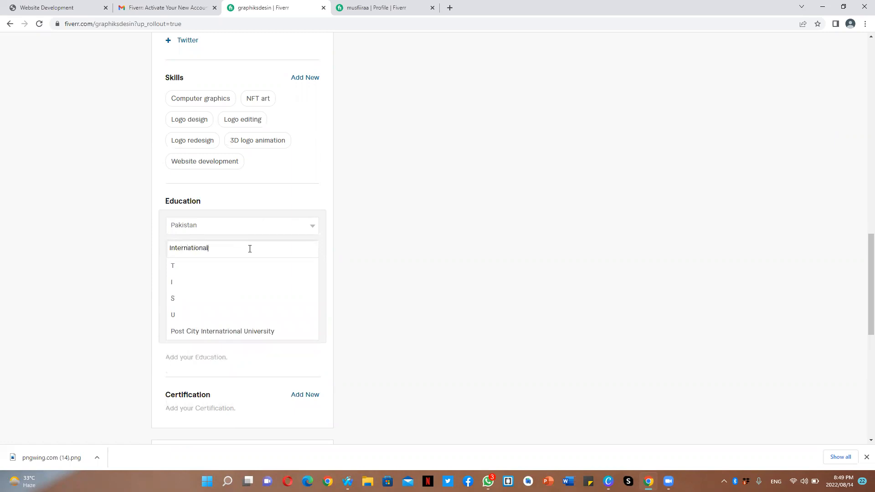
text( Islmaic)
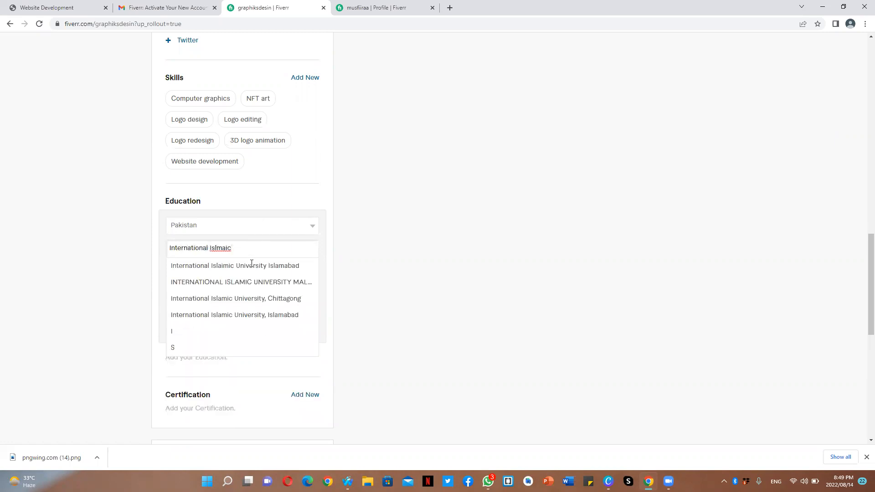
key(BackSpace)
key(BackSpace)
key(BackSpace)
key(BackSpace)
key(BackSpace)
text(a)
click(252, 267)
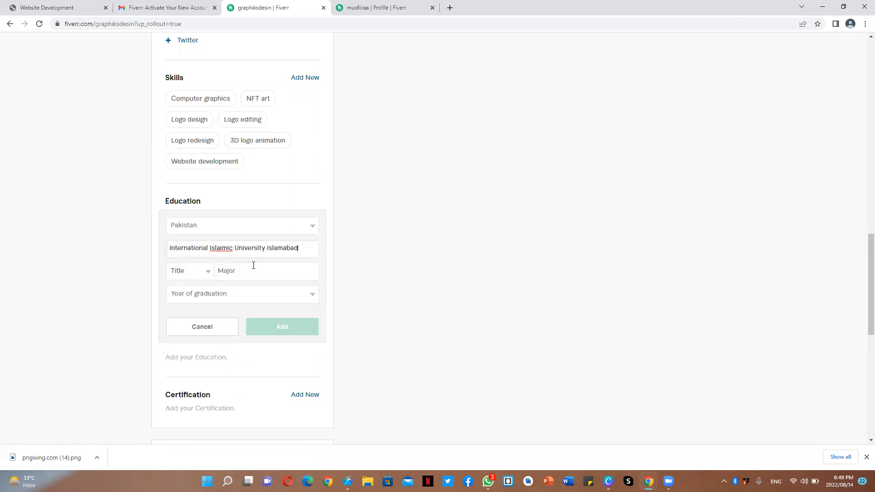
- Set the degree title to M.Sc. with Software Engineering as the major
click(204, 275)
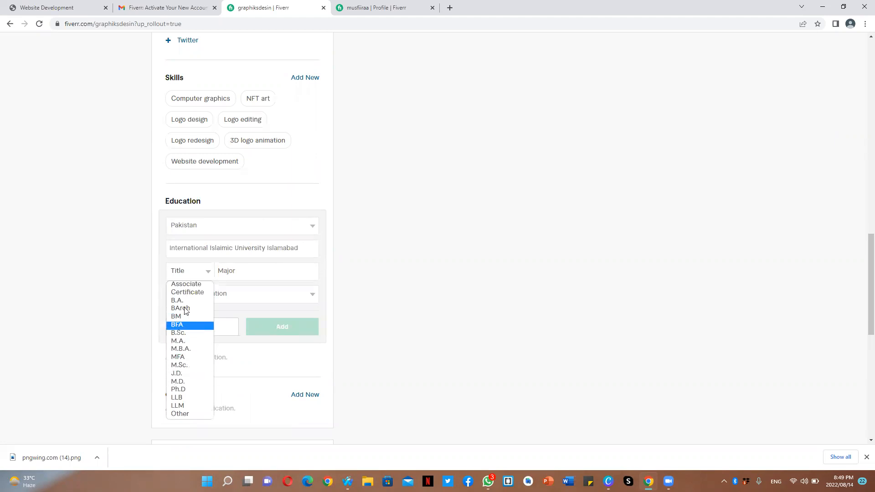
click(190, 368)
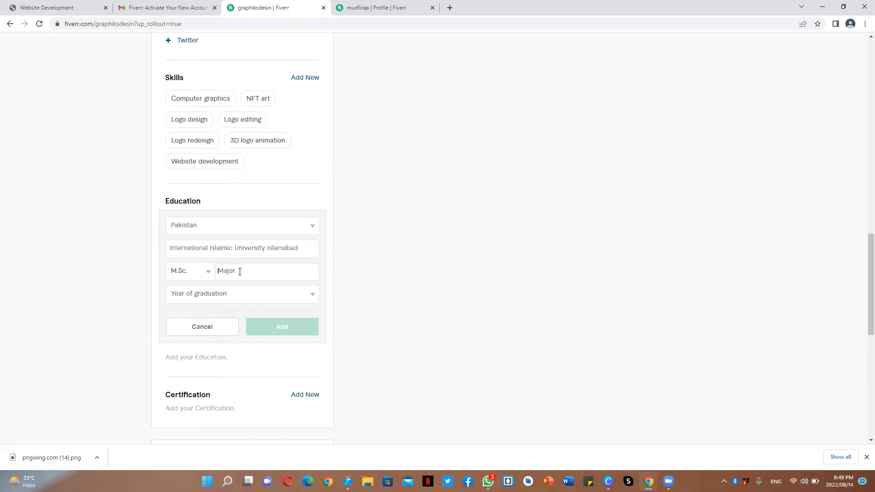
text(Software)
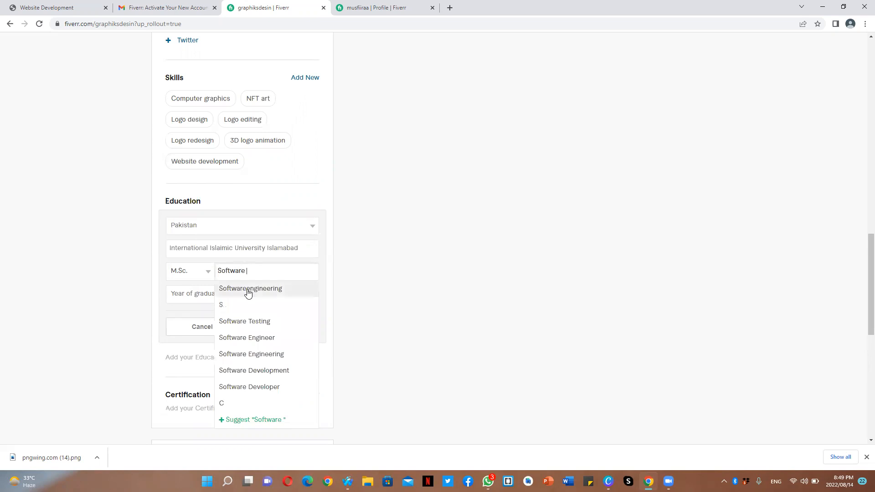
click(270, 354)
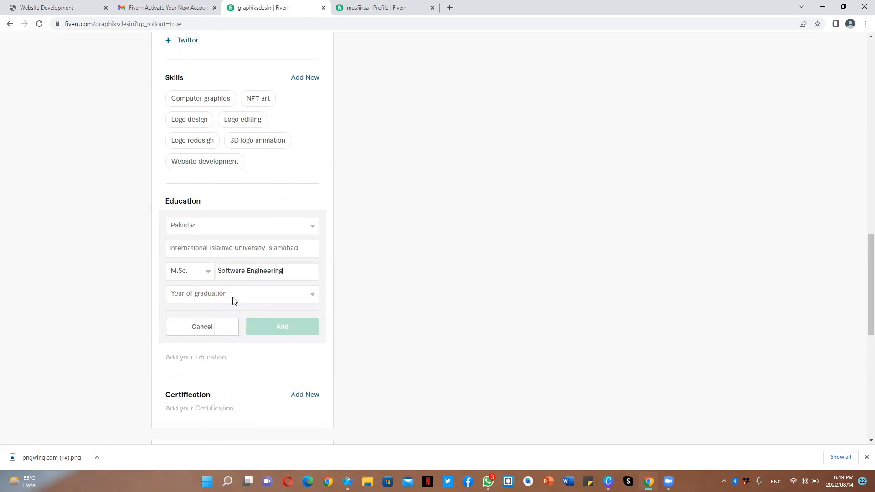
- Set the graduation year to 2022 and add the education entry
click(235, 301)
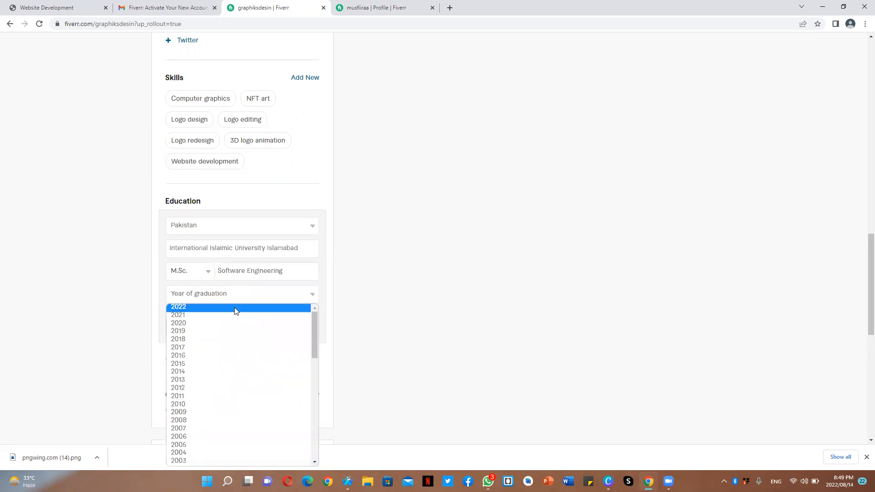
click(234, 308)
click(257, 326)
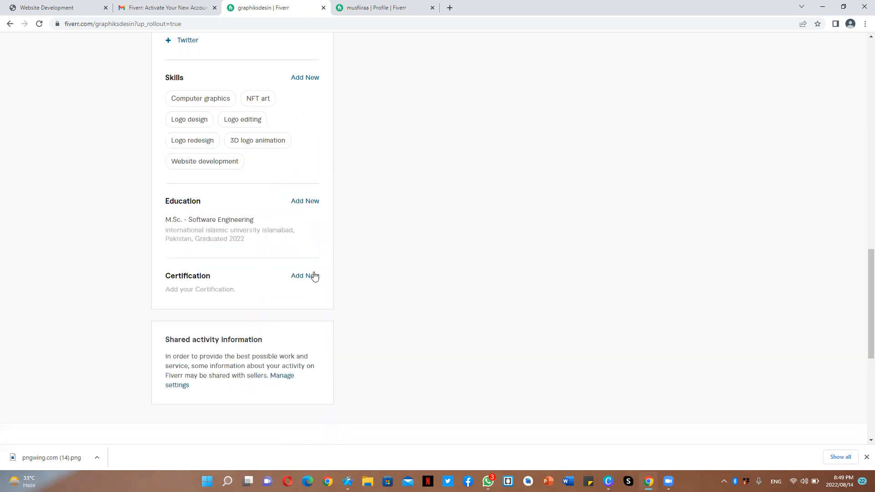
- Start a new certification and name the certificate Introduction To Graphics Designing
click(314, 277)
click(229, 298)
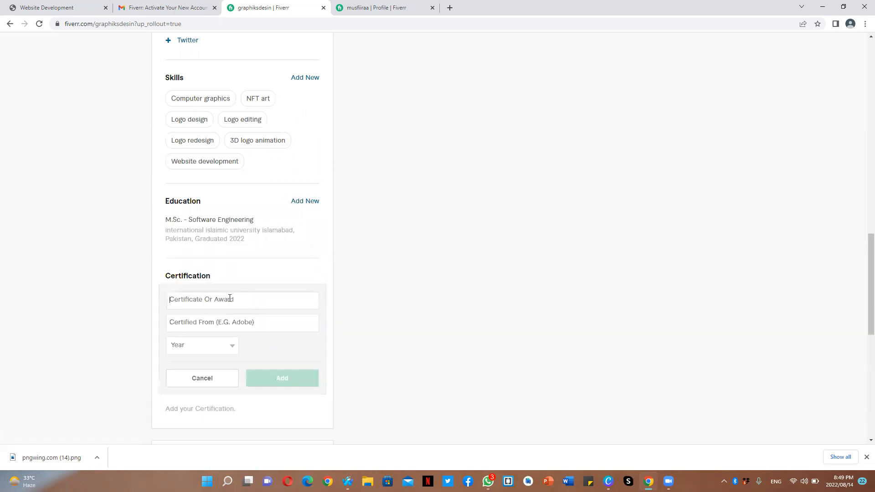
text(Introduct)
text(ion To )
text(Graphics )
text(Dewsing)
key(BackSpace)
key(BackSpace)
key(BackSpace)
key(BackSpace)
key(BackSpace)
text(singing)
key(BackSpace)
key(BackSpace)
key(BackSpace)
key(BackSpace)
key(BackSpace)
key(BackSpace)
text(igning)
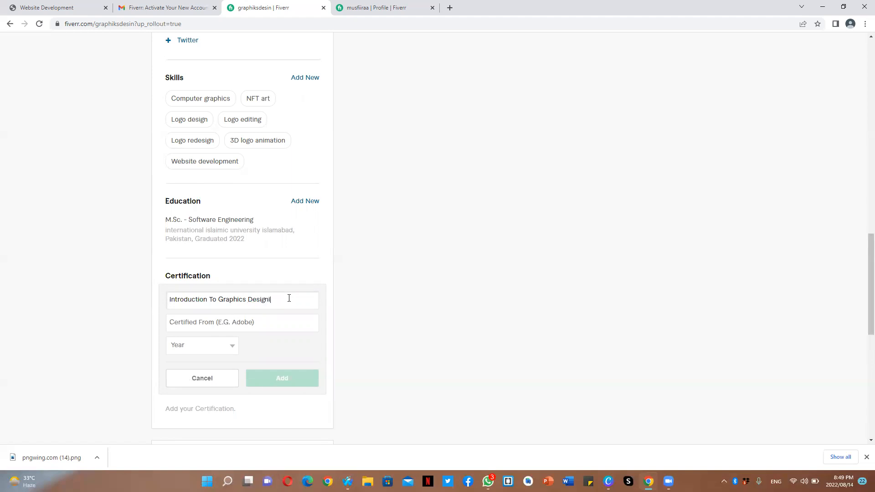
- Enter California Institute Of Arts as the certifying institution
click(291, 317)
text(Calfron)
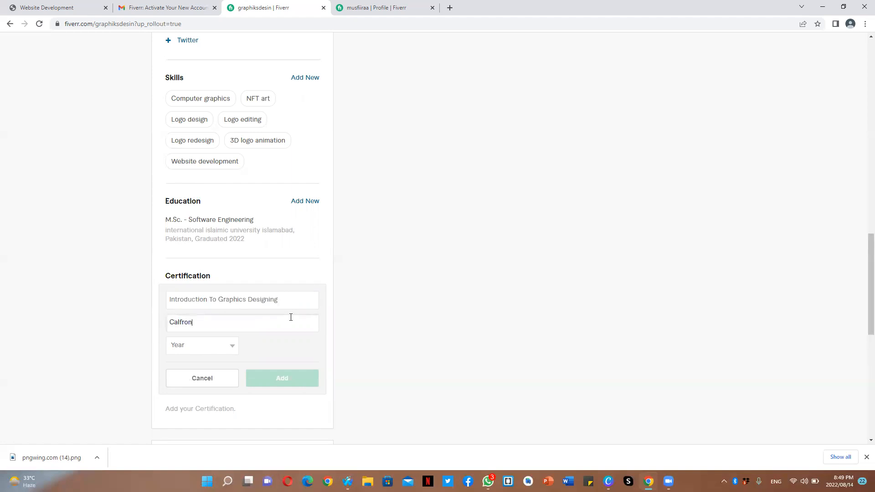
key(BackSpace)
text(ornia)
key(BackSpace)
key(BackSpace)
key(BackSpace)
key(BackSpace)
key(BackSpace)
key(BackSpace)
text(ifornia Institiute Of Arts)
- Rename the certificate to Fundamentals Of Graphics Designing
click(279, 297)
key(BackSpace)
key(BackSpace)
key(BackSpace)
key(BackSpace)
key(BackSpace)
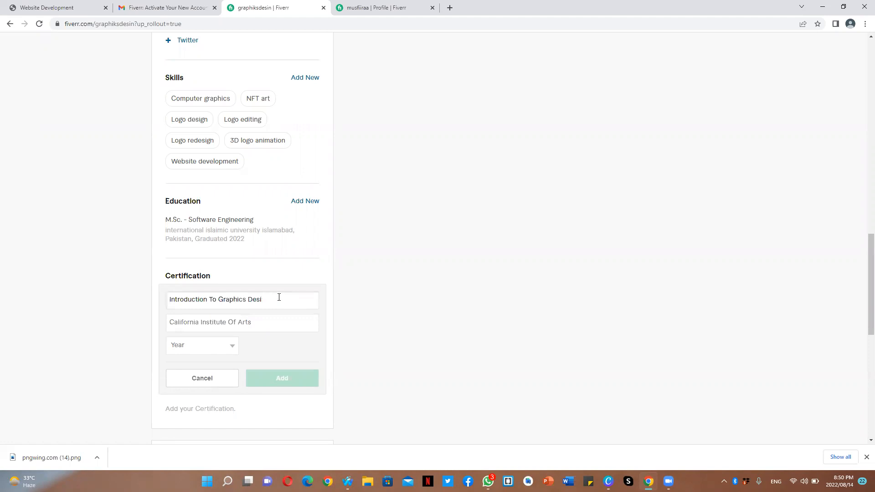
text(gning)
drag(207, 299, 169, 299)
text(FUndamnetaq)
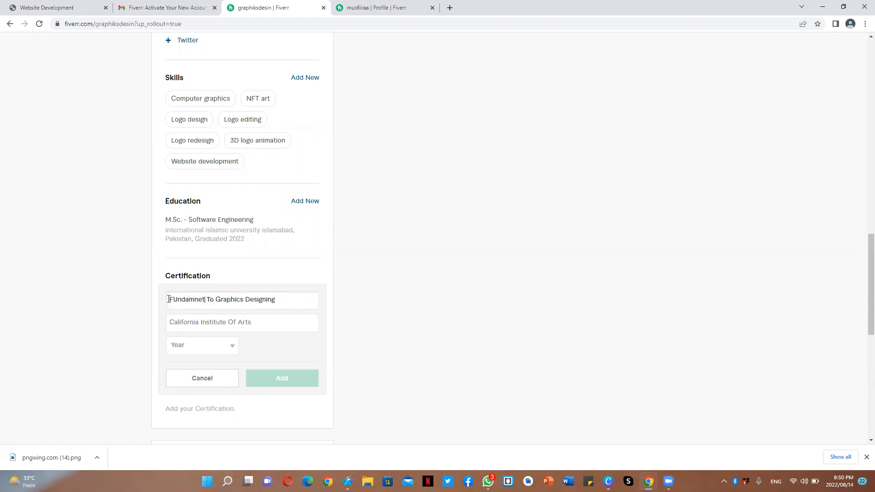
key(BackSpace)
text(ls)
click(200, 297)
key(BackSpace)
text(n)
key(BackSpace)
key(BackSpace)
key(BackSpace)
text(Of)
click(178, 299)
key(BackSpace)
text(uu)
key(BackSpace)
key(BackSpace)
text(u)
- Set the certification year to 2020 and add the certification
click(215, 358)
click(213, 351)
scroll(192, 335, down, 1)
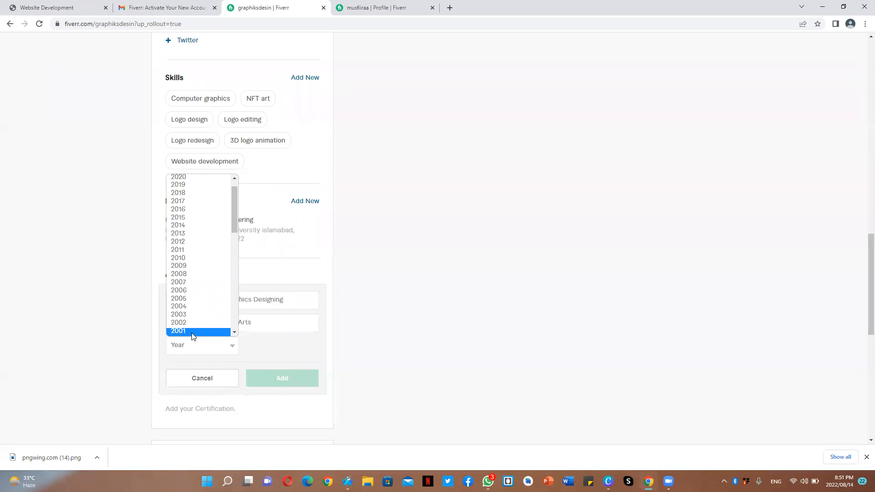
click(196, 178)
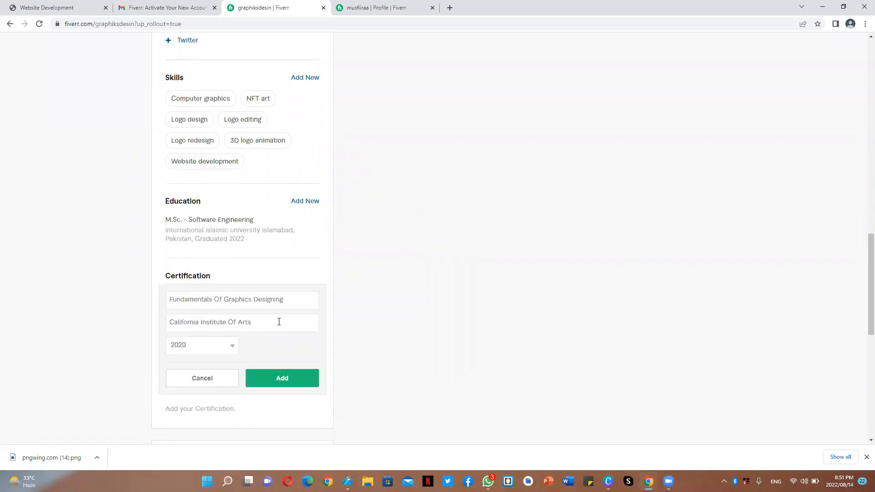
click(286, 382)
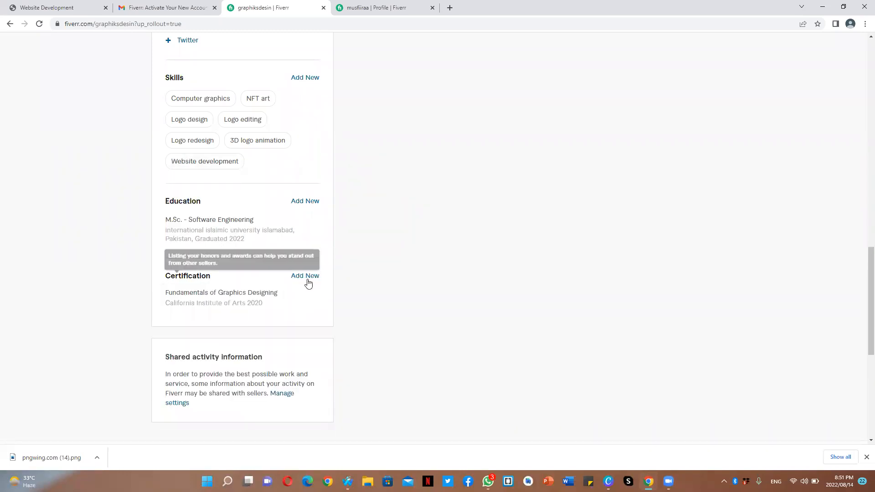
- Start another certification named Graphics Designing
click(308, 283)
click(223, 303)
text(GR)
key(BackSpace)
key(BackSpace)
text(Graphics De)
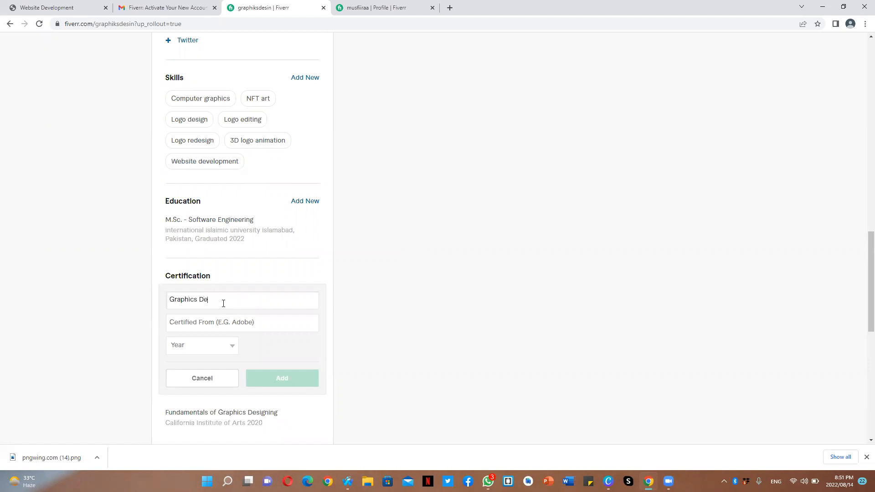
text(signing)
- Enter DigiSkills Pakistan as the certifying institution
click(233, 321)
text(Dig)
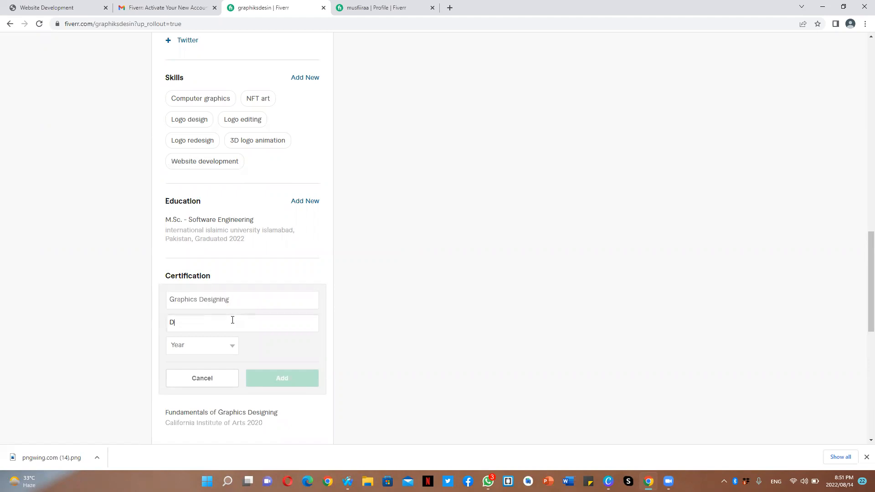
key(BackSpace)
text(gisSkills Pakisgtan)
key(BackSpace)
key(BackSpace)
key(BackSpace)
key(BackSpace)
text(tan)
- Set the certification year to 2020 and add the second certification
click(229, 348)
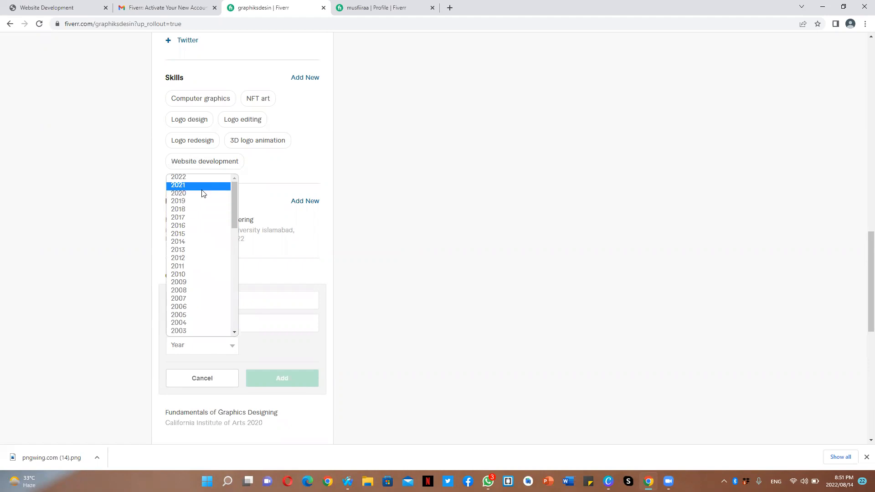
click(202, 194)
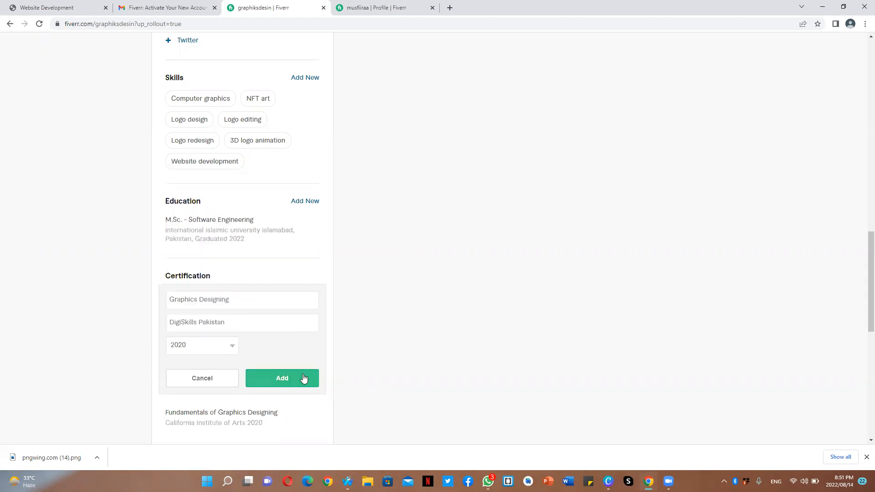
click(303, 378)
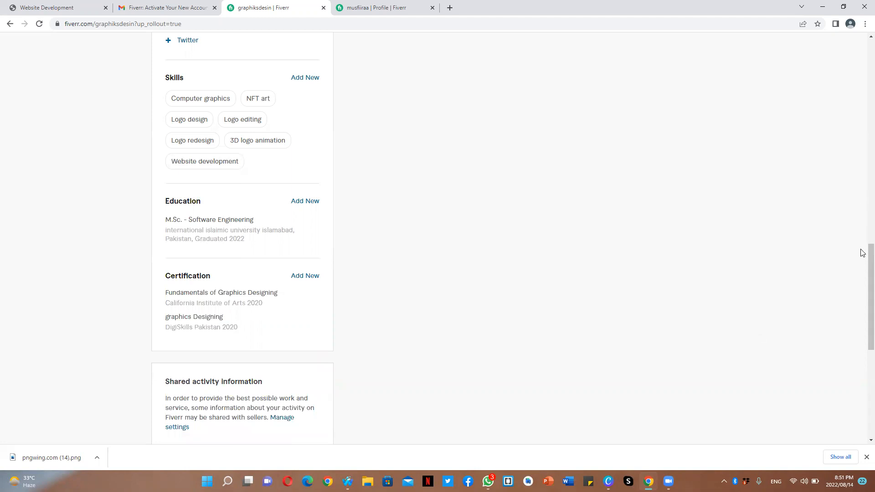
- Upload a profile picture from the Downloads folder
scroll(860, 322, down, 6)
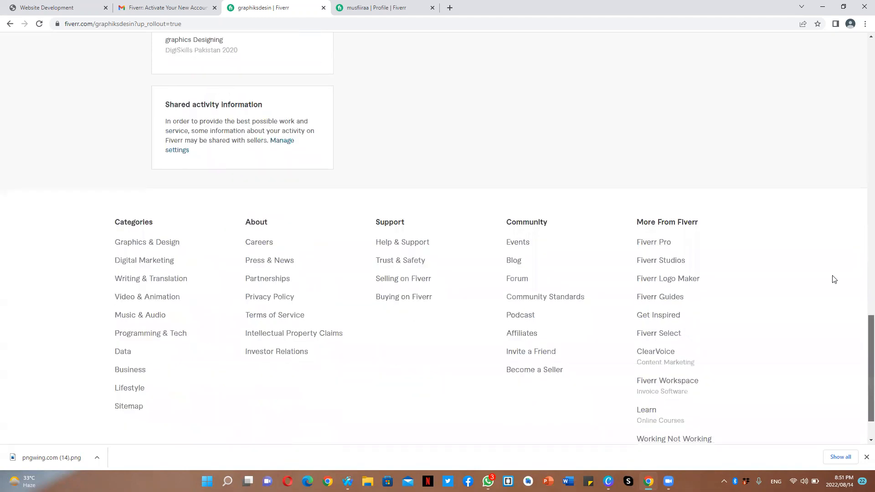
scroll(833, 277, up, 6)
drag(824, 261, 861, 114)
scroll(862, 119, up, 3)
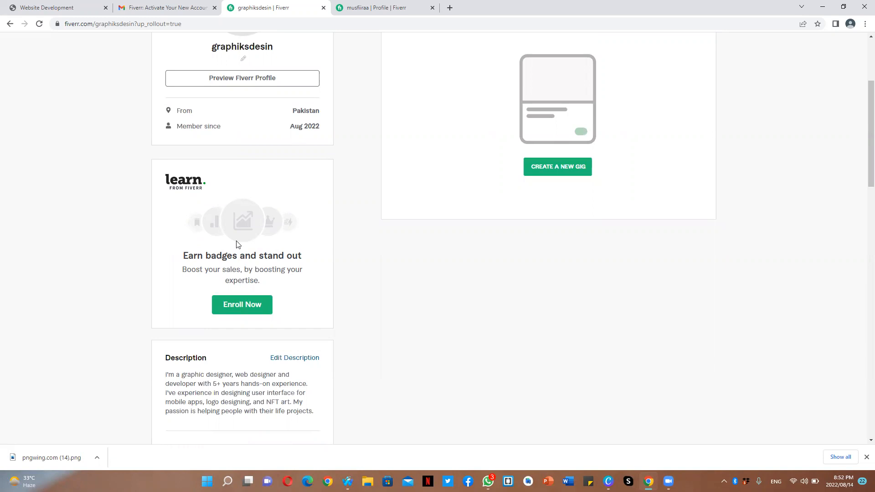
scroll(863, 51, up, 4)
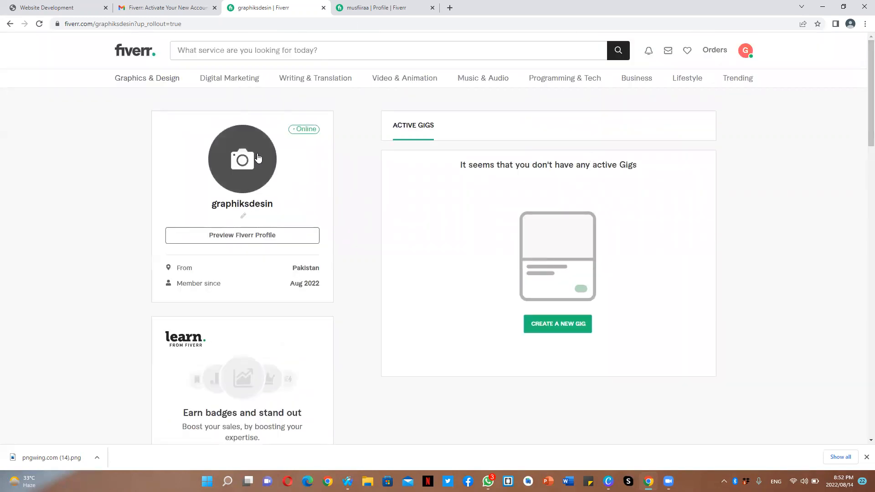
click(258, 156)
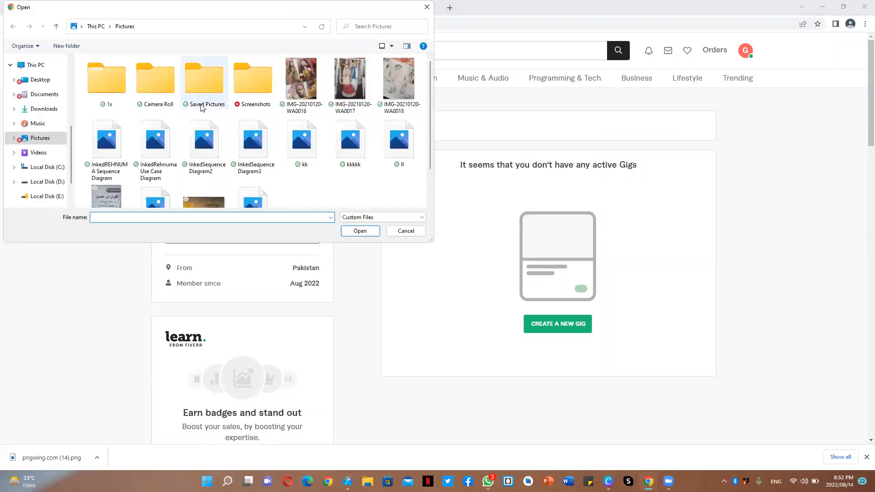
click(41, 109)
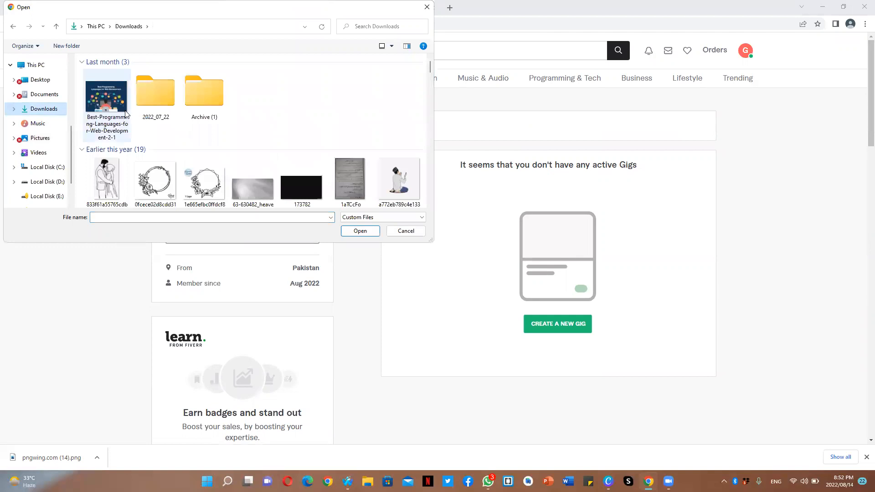
double_click(110, 90)
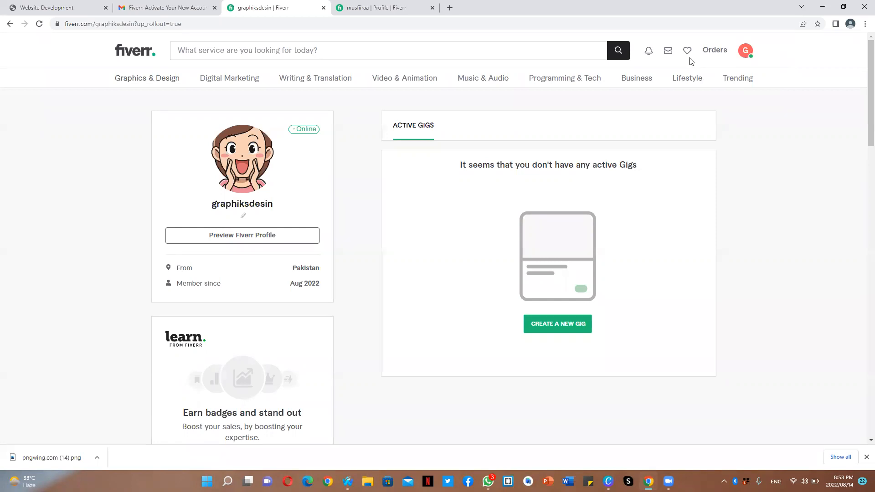
- Create a new gig and enter the title 'I will design a modern original logo'
click(555, 329)
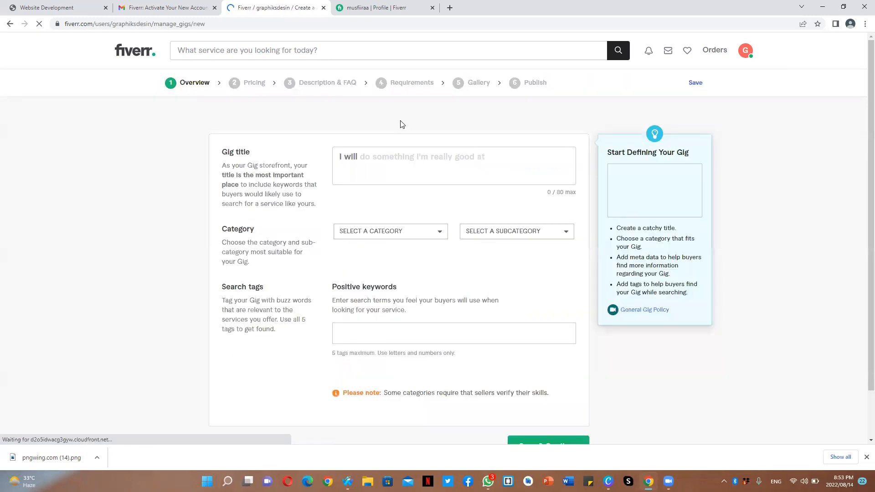
click(402, 155)
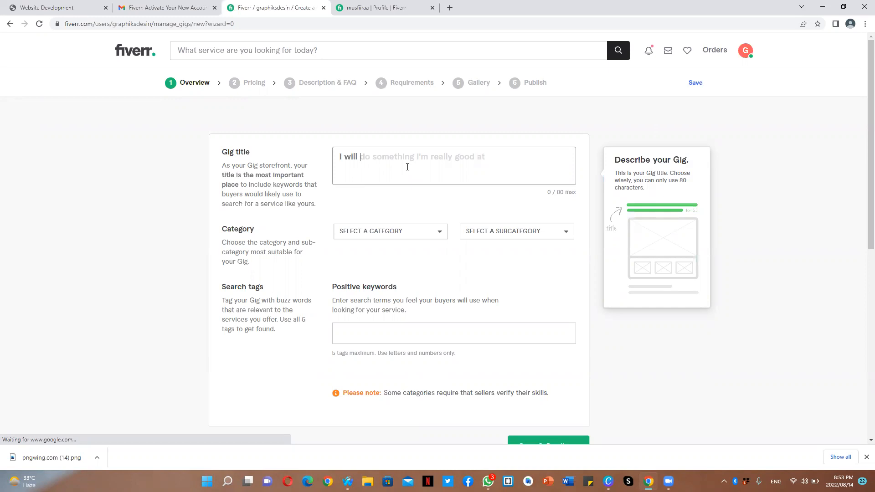
text(Graphic )
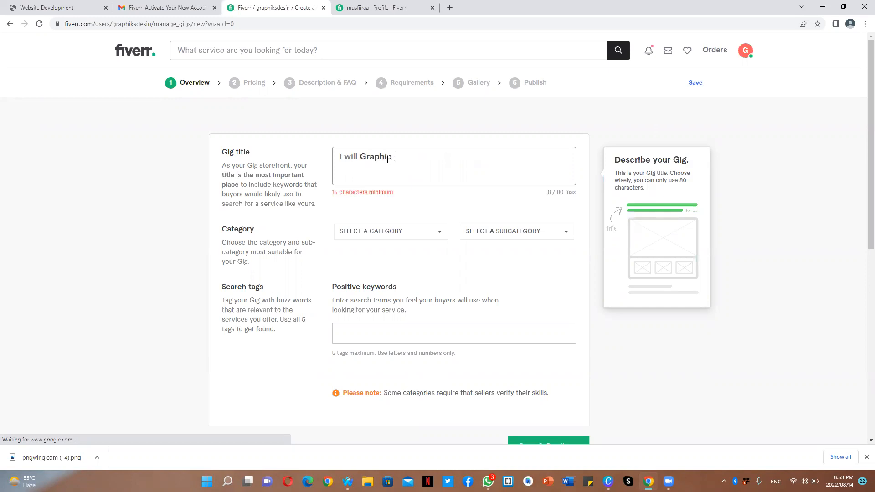
text(Designing)
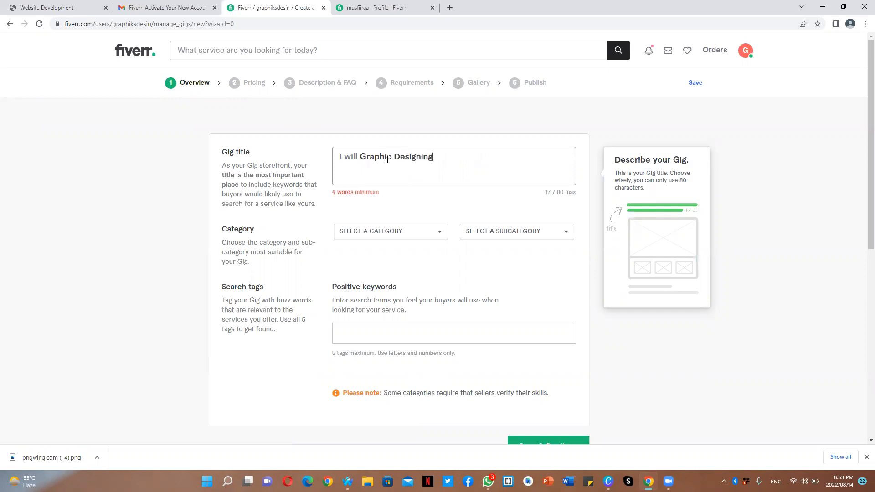
drag(392, 157, 363, 156)
text(Logo)
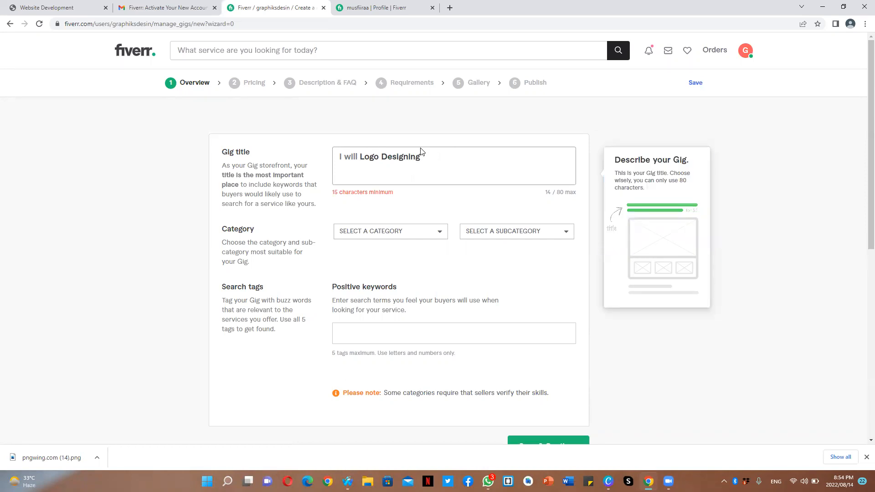
drag(421, 157, 362, 159)
key(BackSpace)
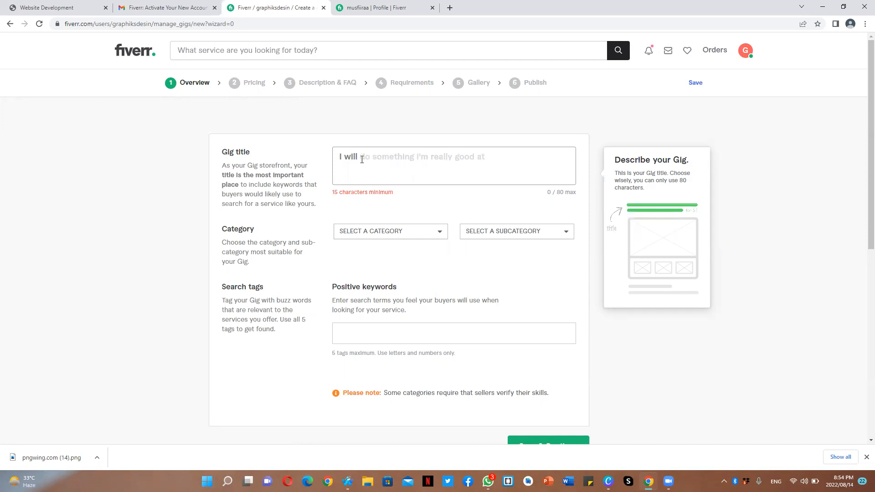
text(desig)
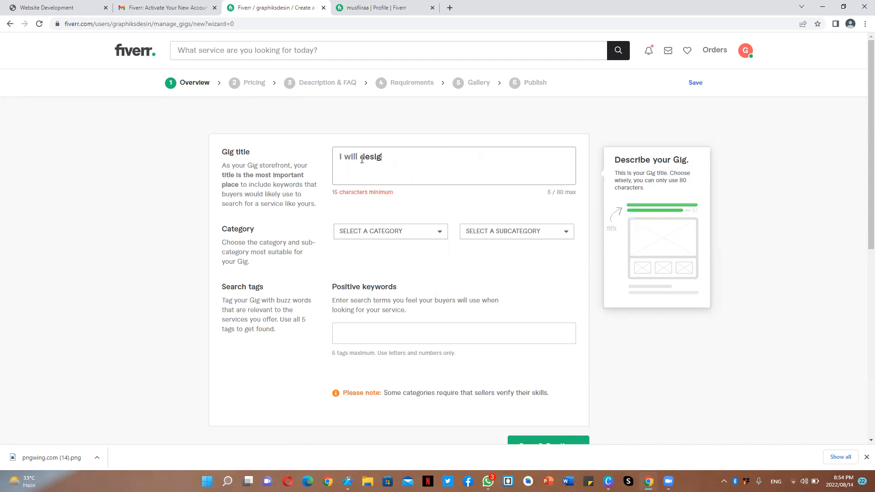
text(n a modern )
text(po)
key(BackSpace)
key(BackSpace)
text(or)
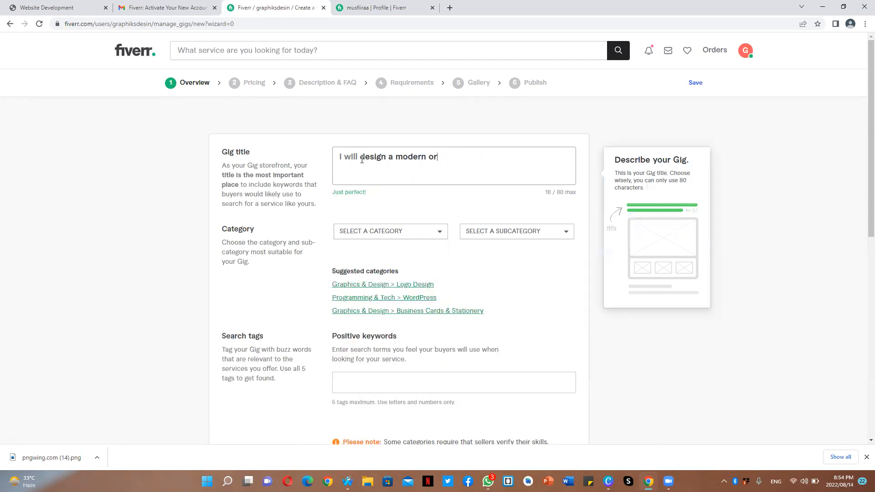
text(iginal logo)
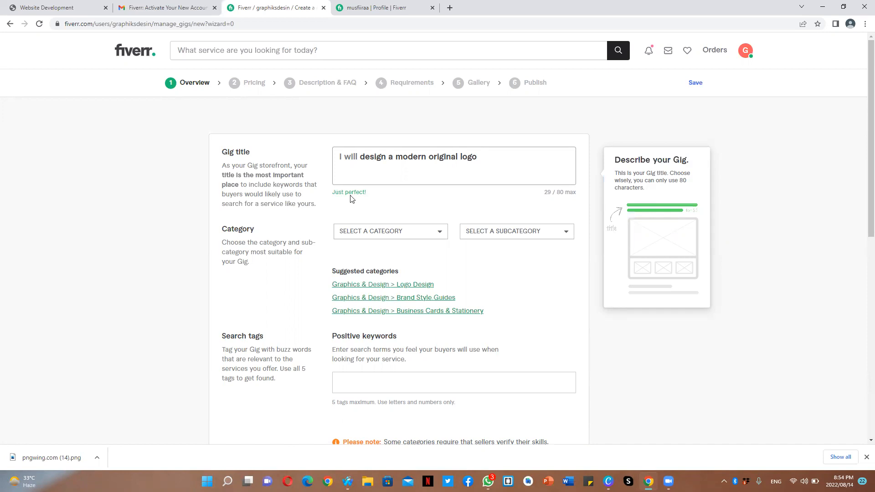
- Set the gig category to Graphics & Design with the Logo Design subcategory
click(390, 233)
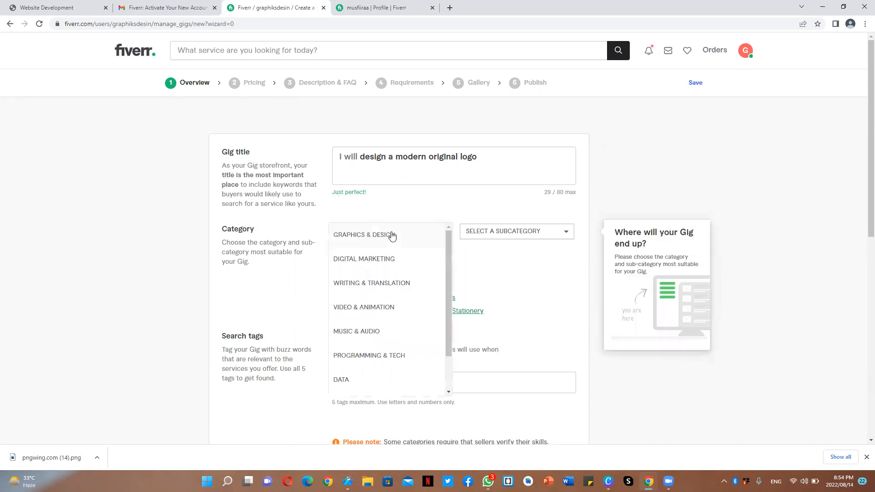
click(517, 275)
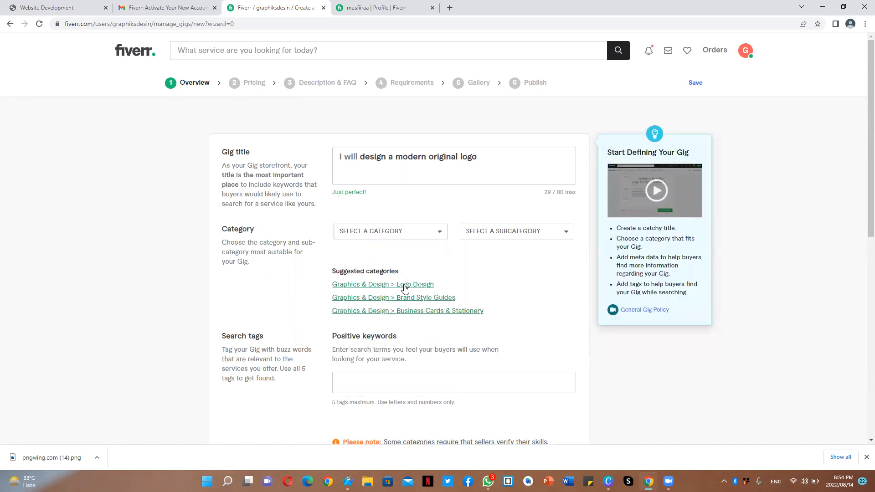
click(407, 285)
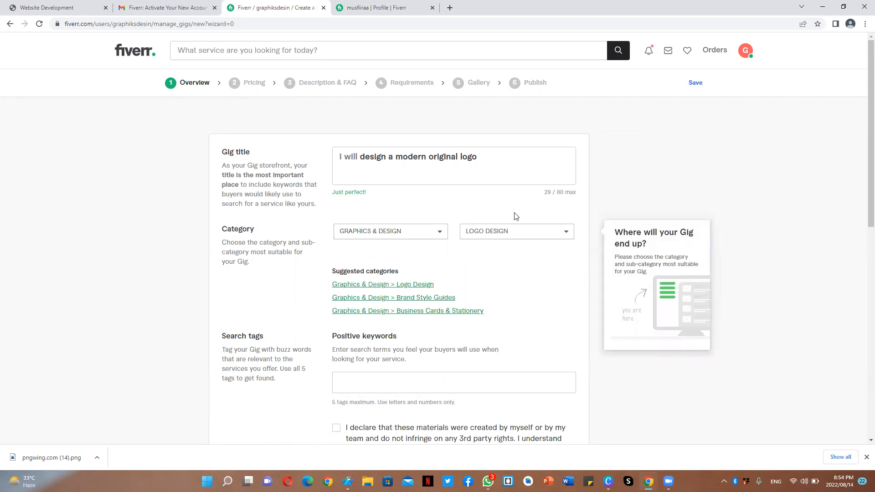
- Set the gig's logo style metadata to Minimalist
drag(863, 112, 862, 181)
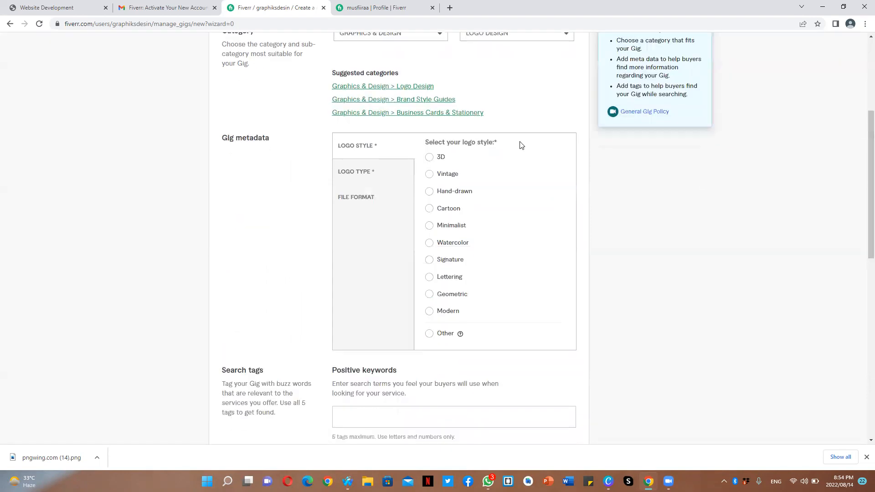
click(431, 158)
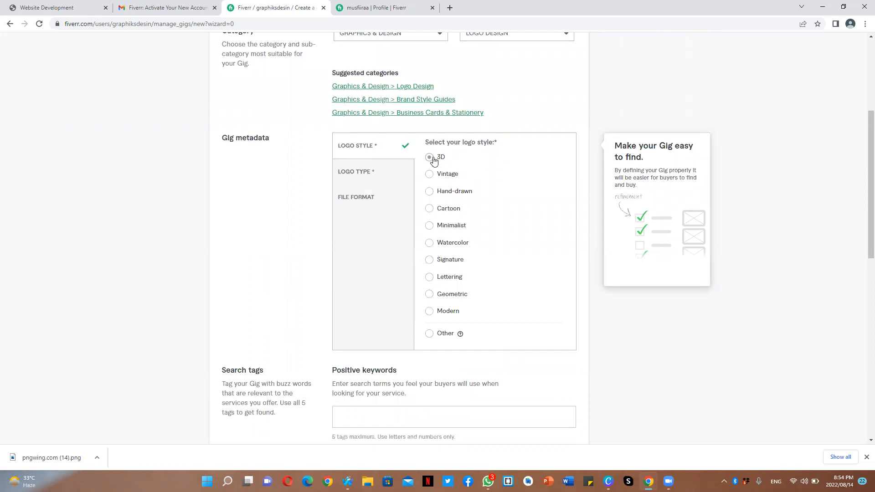
click(433, 229)
- Choose Emblem and Monogram as the logo types
click(357, 171)
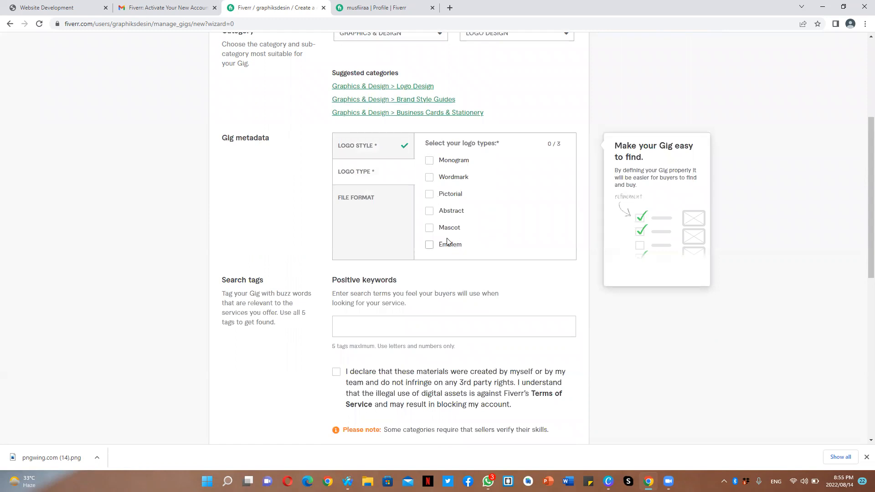
click(430, 247)
click(429, 161)
- Select AI, JPG, PDF, PNG, PSD, EPS and SVG as the provided file formats
click(355, 197)
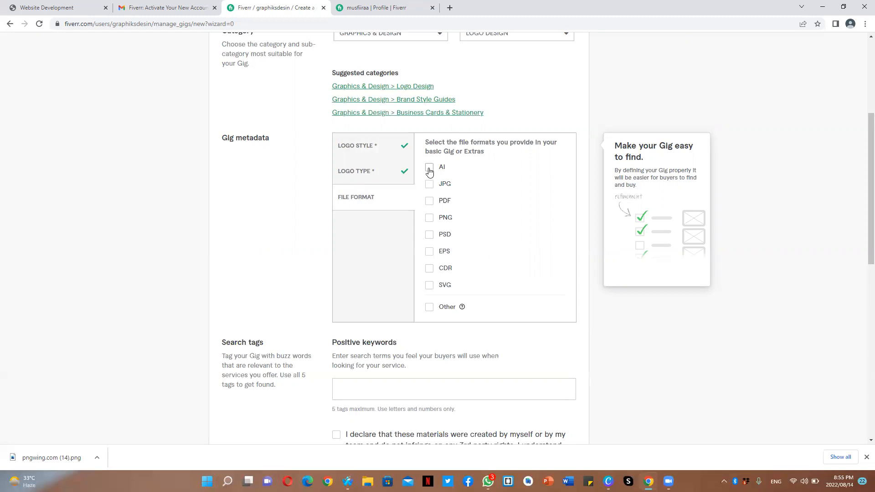
click(431, 185)
click(430, 170)
click(432, 201)
click(430, 220)
click(430, 237)
click(429, 254)
- Add the search tags custom and moder
click(383, 387)
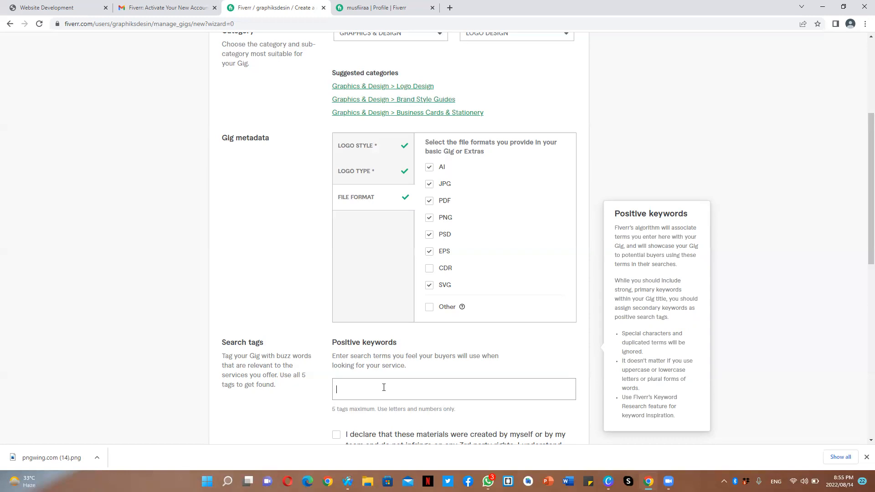
text(cu)
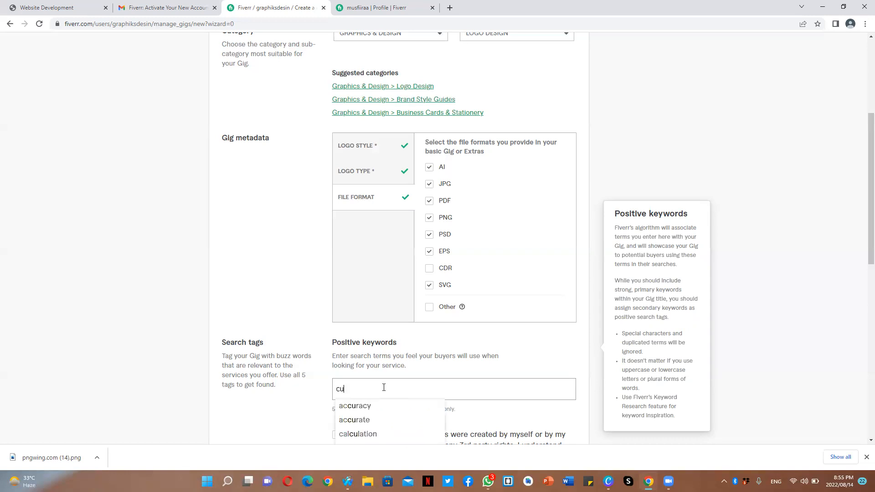
text(s)
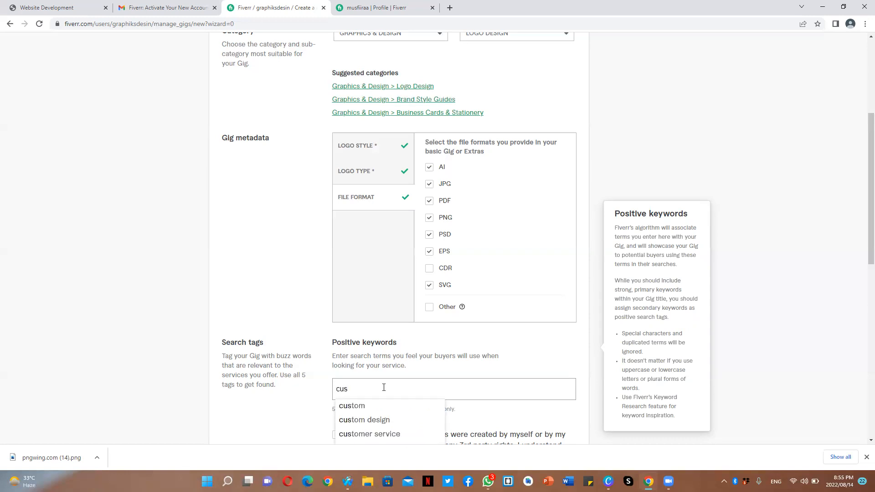
text(tom)
click(345, 408)
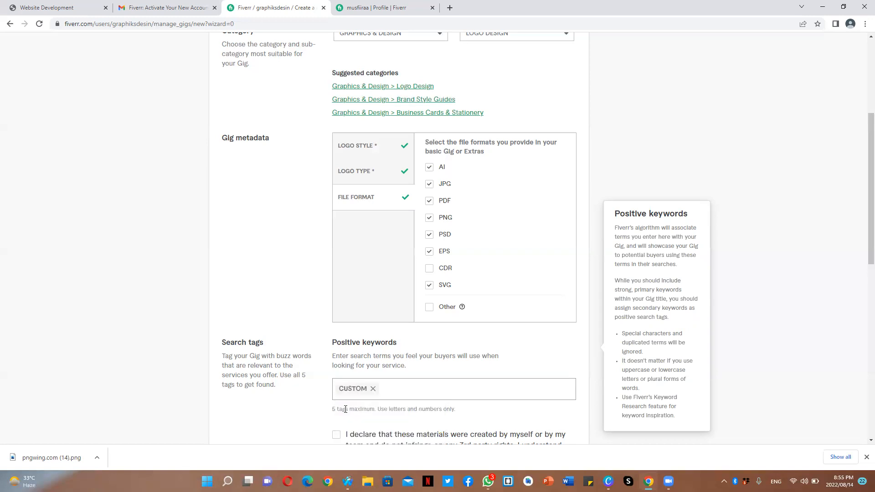
text(moder)
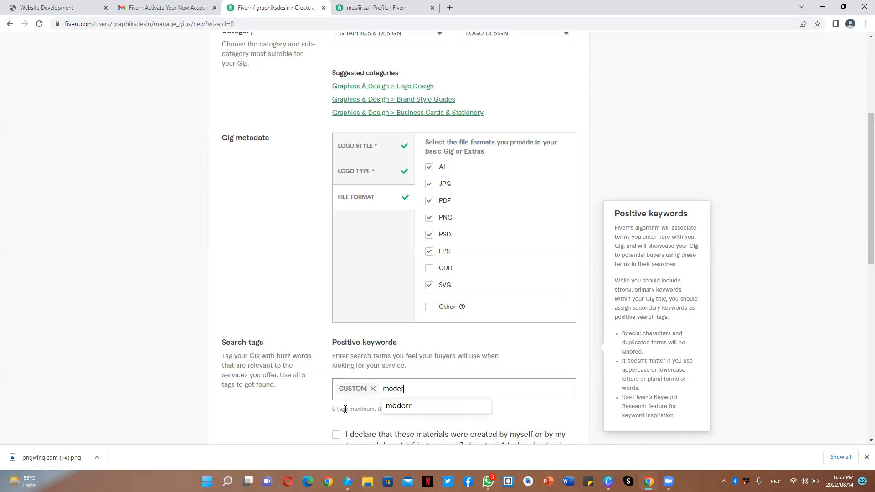
key(Return)
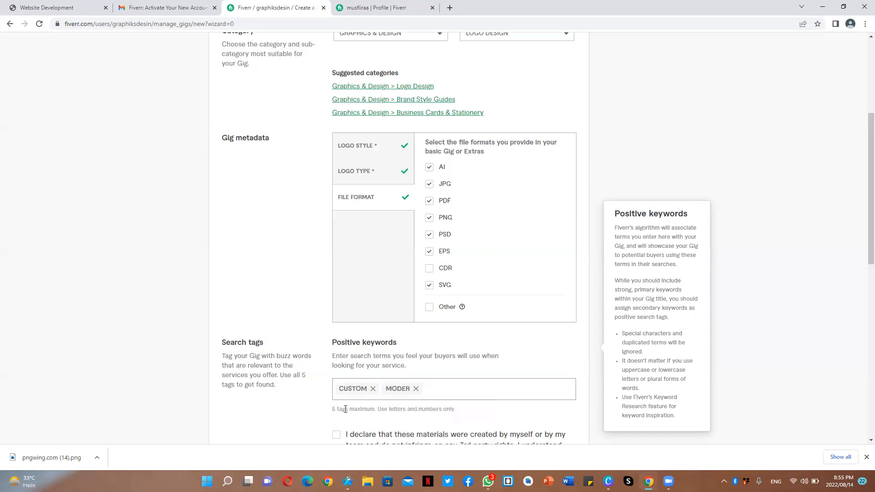
- Add the tags creative, design logo and logo maker, then save the overview and continue
text(creat)
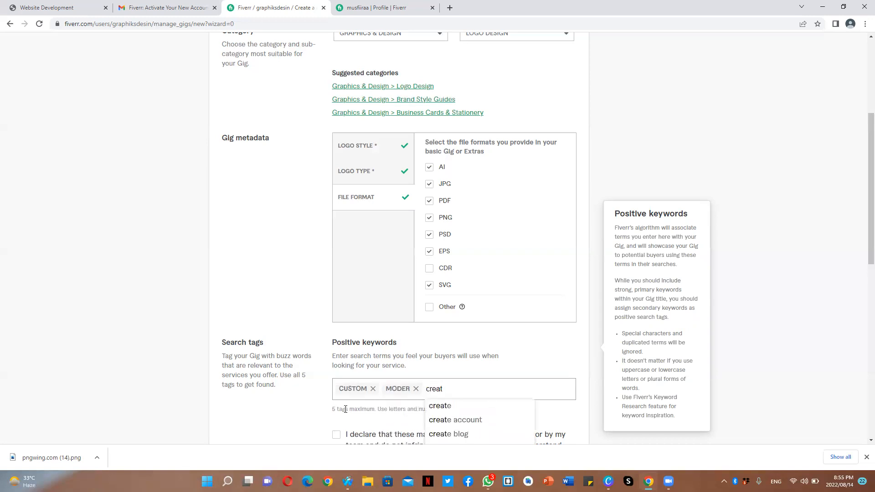
text(iv)
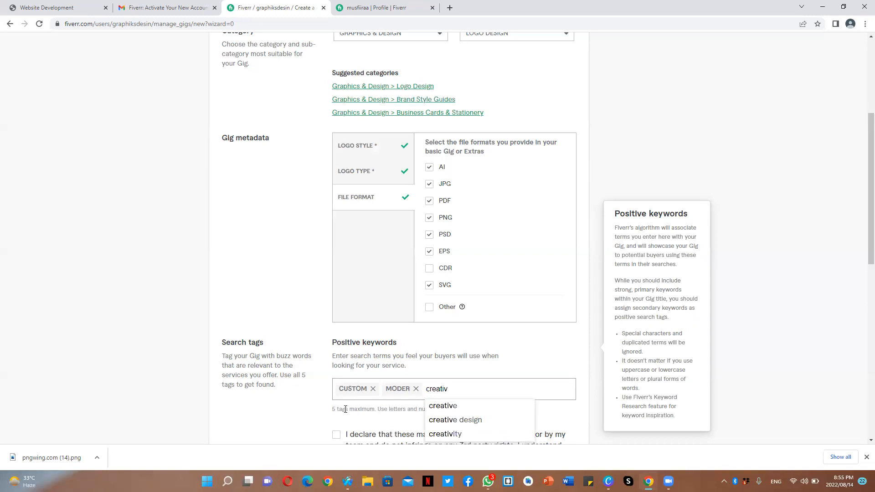
click(470, 407)
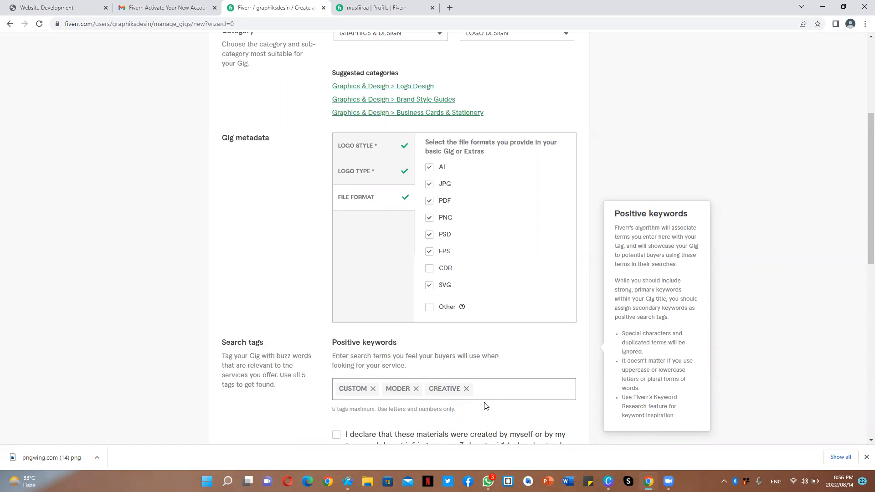
text(design)
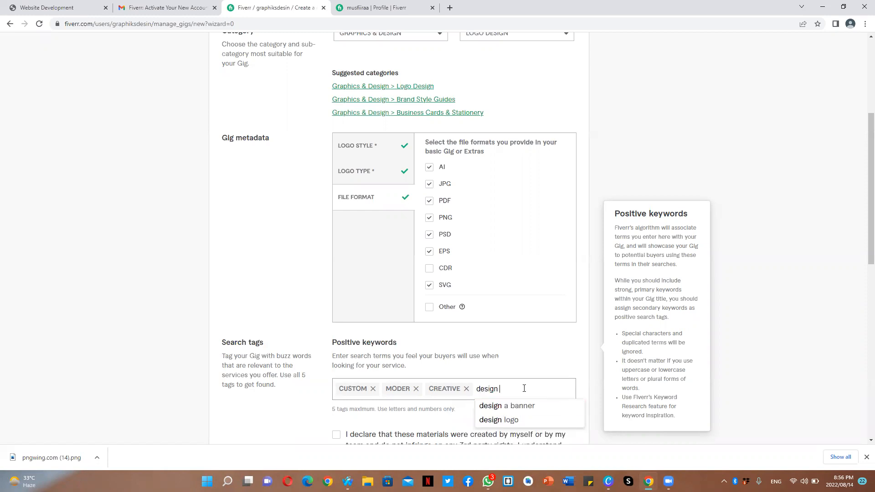
click(509, 419)
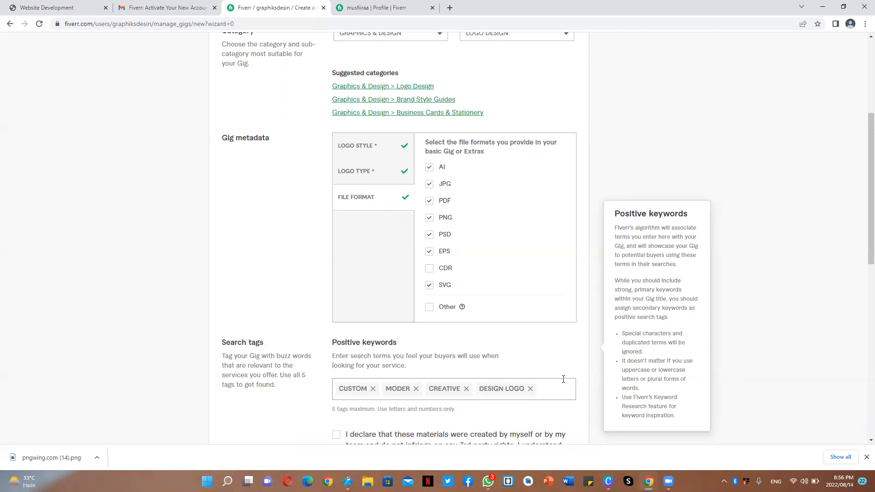
text(logo m)
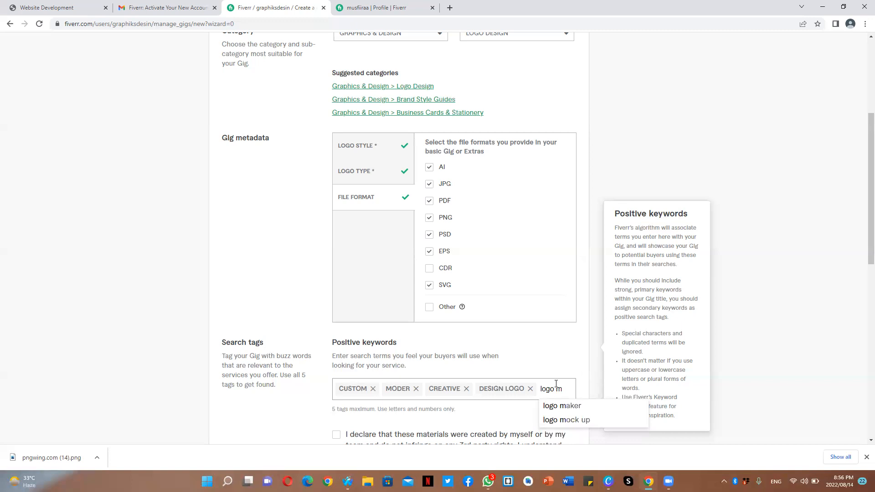
click(560, 406)
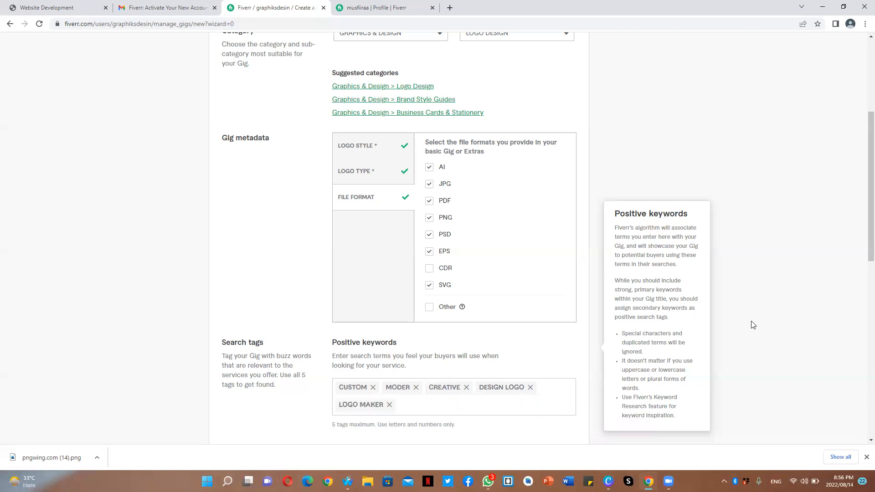
drag(866, 229, 866, 302)
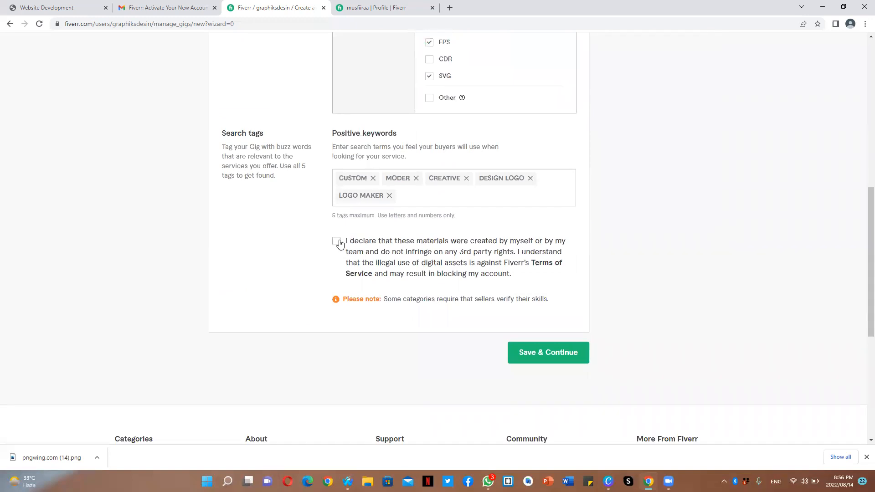
click(522, 353)
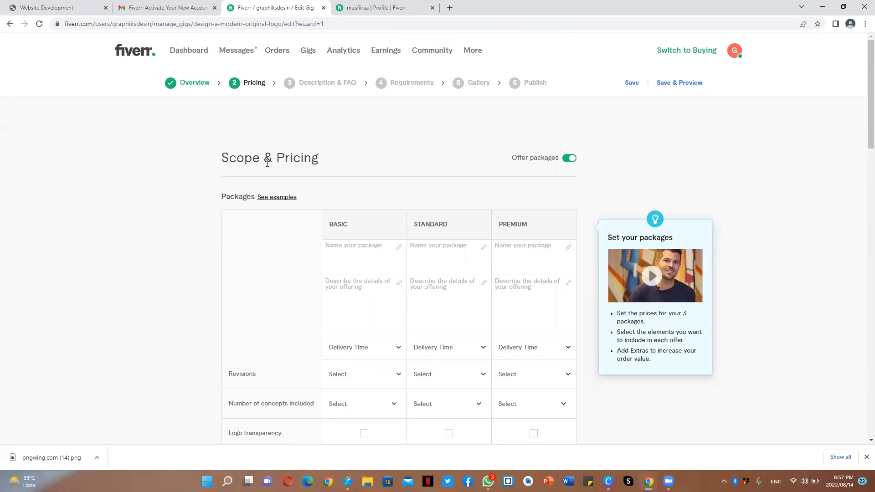
- Name the three pricing packages Basic, Standard and Premiunm
click(333, 267)
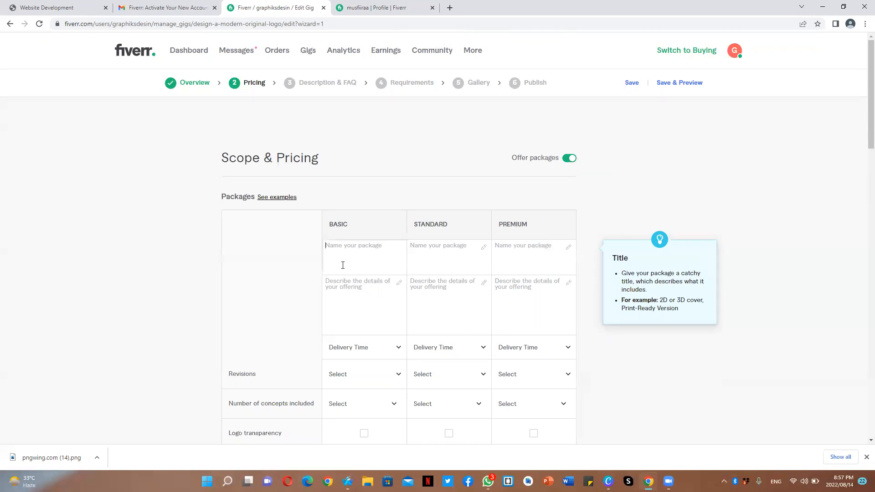
text(Basic)
click(449, 250)
text(Standard)
click(517, 250)
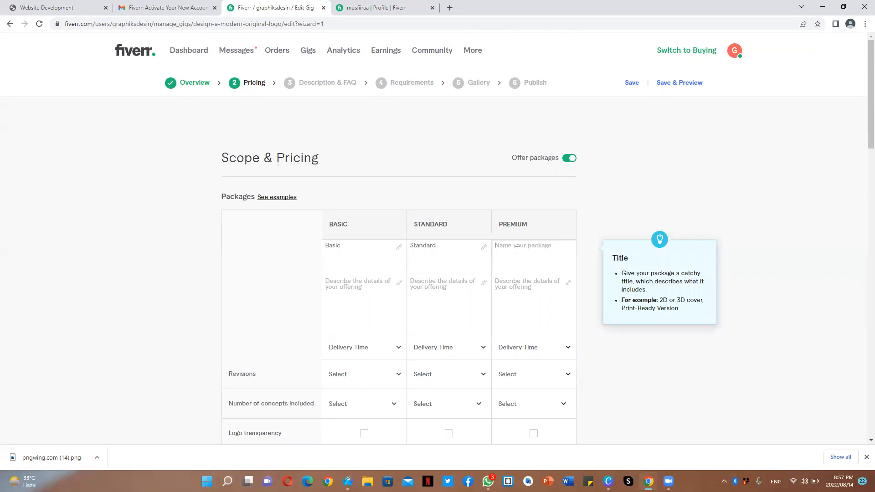
text(Pren)
key(BackSpace)
text(miunm)
- Rename the basic package Silver and the standard package Gold
click(362, 249)
key(BackSpace)
key(BackSpace)
key(BackSpace)
key(BackSpace)
key(BackSpace)
text(Silver)
click(450, 243)
key(BackSpace)
key(BackSpace)
key(BackSpace)
key(BackSpace)
key(BackSpace)
key(BackSpace)
key(BackSpace)
click(332, 247)
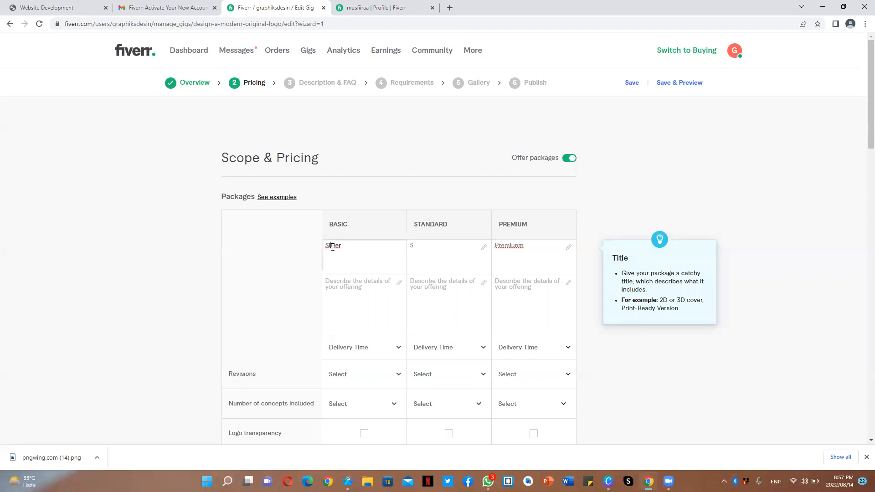
click(417, 246)
key(BackSpace)
text(Gold)
- Rename the premium package Platinum
click(525, 246)
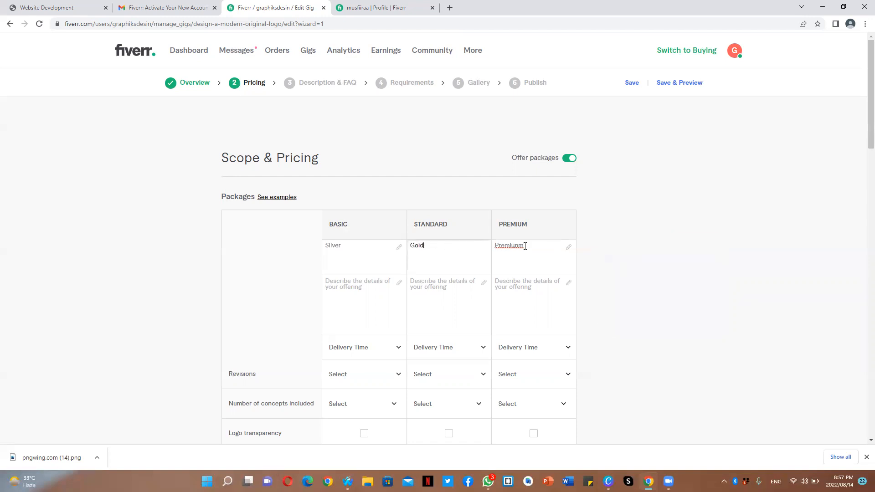
double_click(494, 245)
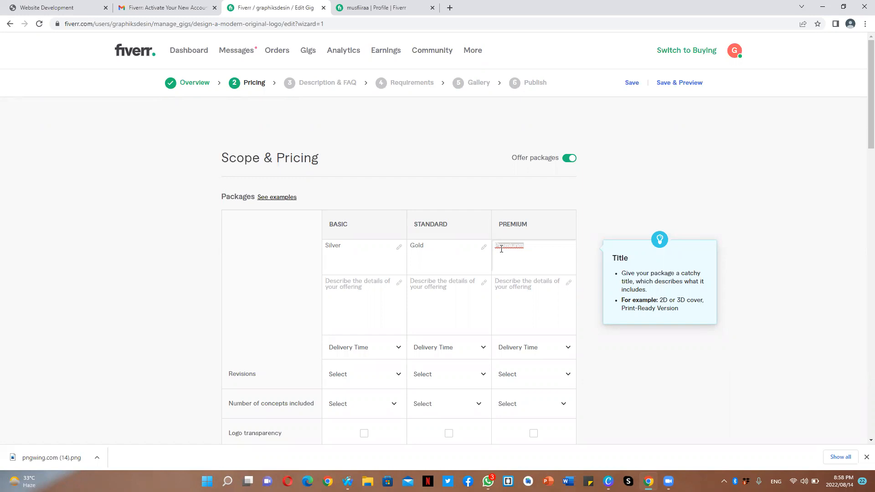
text(Platinum)
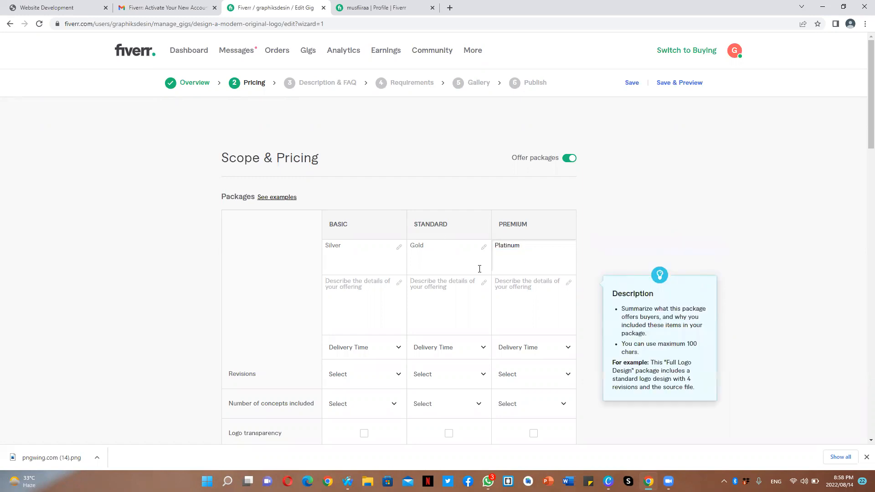
- Write the basic package description listing Professional logo, HD files and Transparent Files on separate dash lines
drag(870, 102, 857, 133)
click(359, 172)
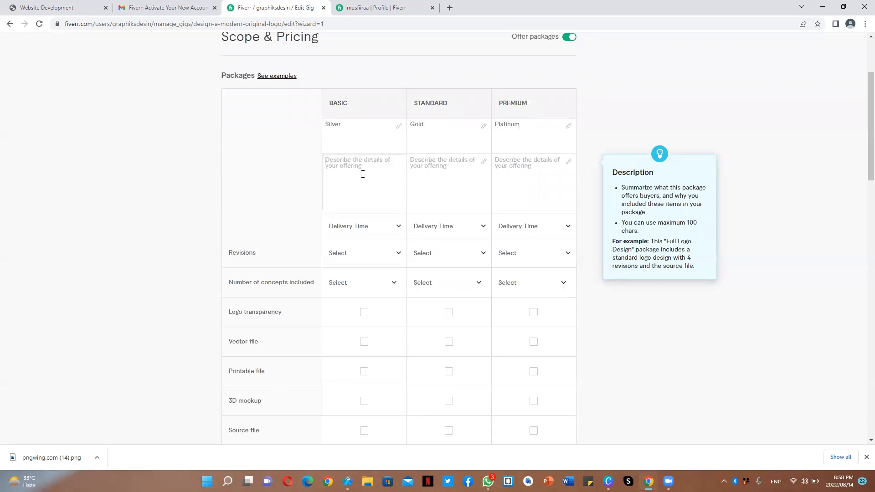
text(Professional)
text(logo)
click(324, 159)
text(-)
click(388, 157)
text(-hdfiles)
click(335, 167)
click(331, 164)
key(BackSpace)
text(H)
click(336, 165)
key(BackSpace)
text(D)
key(Down)
text(-Transparents)
key(BackSpace)
text(Files)
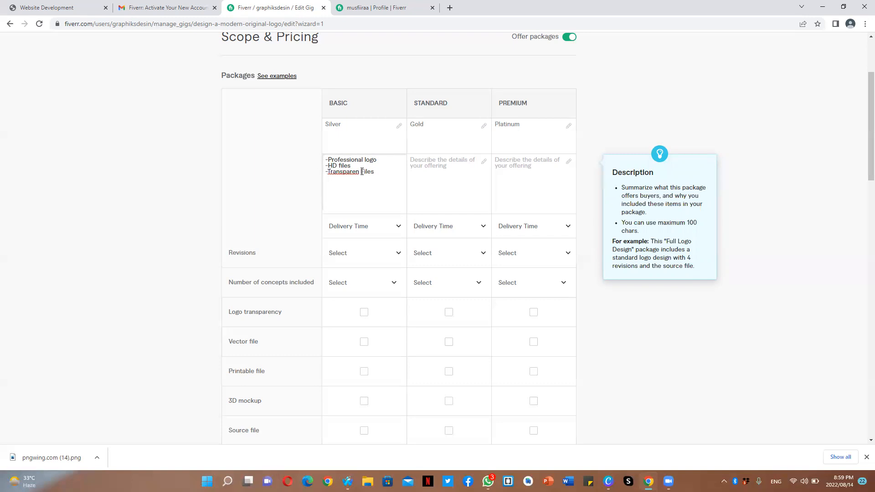
- Correct the Transparent line and add a Source Vector files line to the basic description
click(362, 171)
text(t)
text(Sou)
text(rce Verctor)
key(BackSpace)
key(BackSpace)
key(BackSpace)
key(BackSpace)
text(tor)
text(files)
- Describe the standard package as 2 professional Logos plus the basic package's HD, transparent and source vector file lines
click(430, 170)
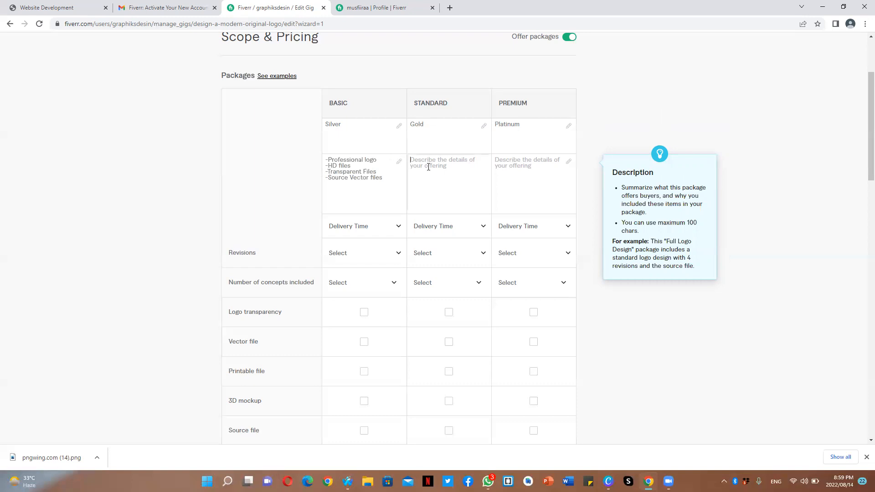
text(-)
key(BackSpace)
text(-2 professional Logos)
key(Return)
drag(384, 178, 326, 164)
key(ctrl+c)
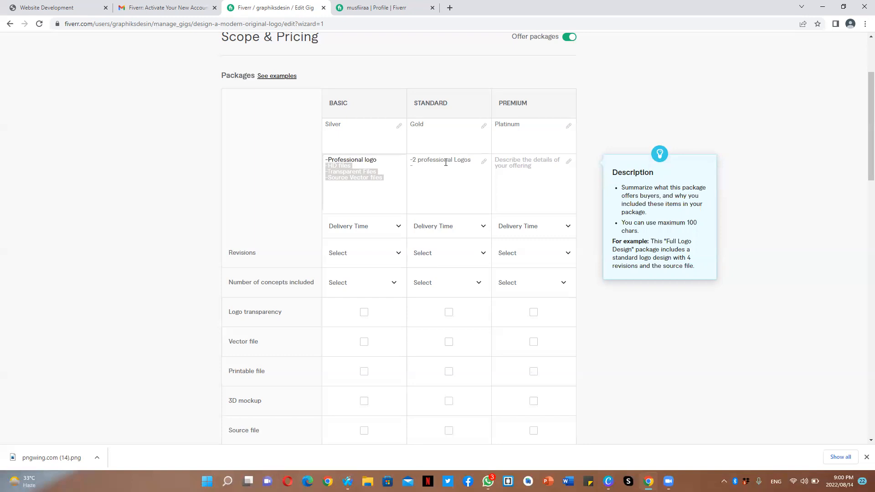
click(422, 166)
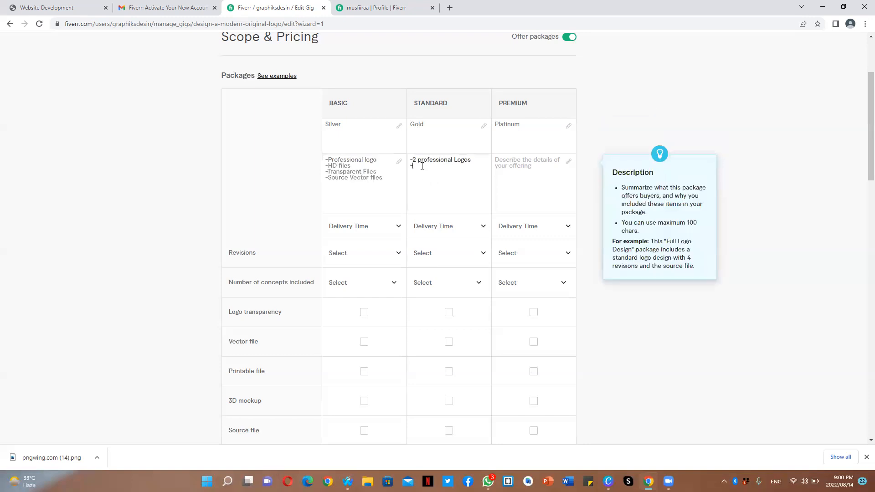
key(ctrl+v)
- Describe the premium package as All form the gold package, adding a Brand Guide line
click(524, 165)
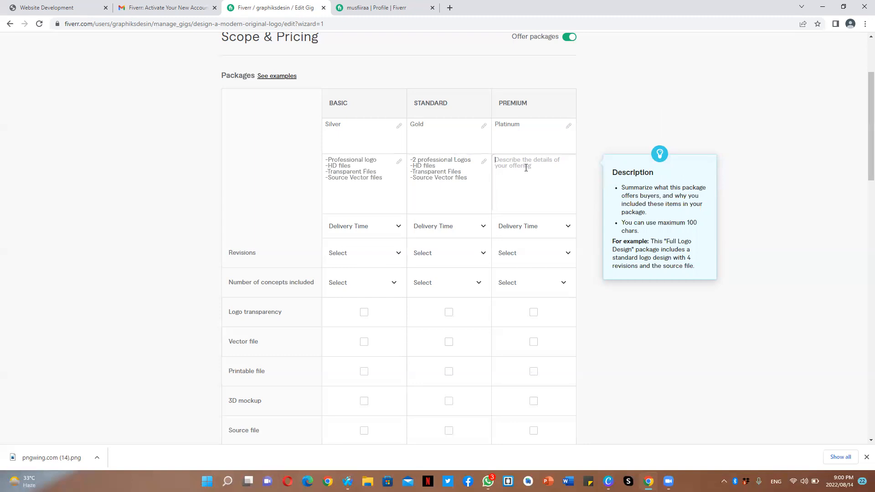
text(All form the silver package)
drag(547, 163, 531, 160)
text(gold package)
click(498, 71)
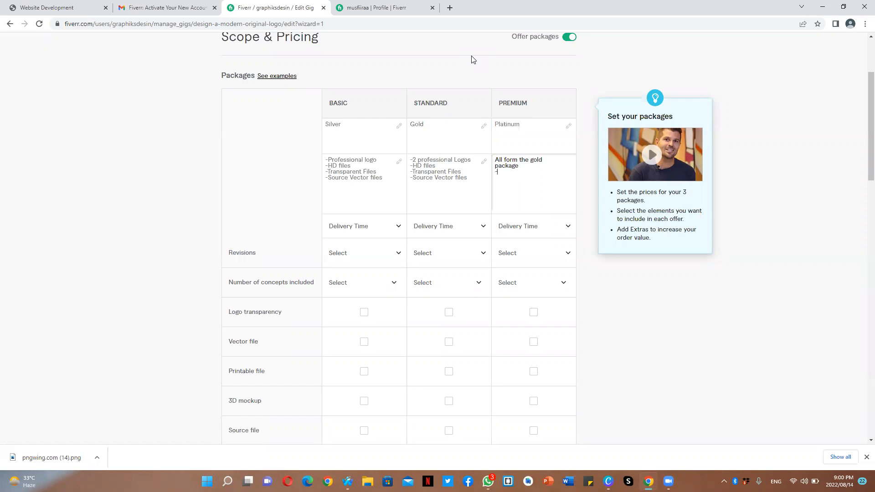
text(Brand Guide)
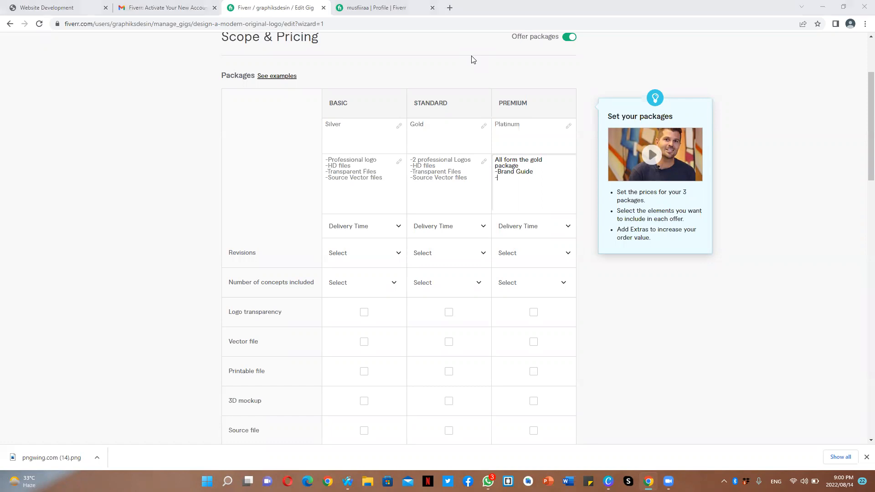
- Add a Logo Style guideline line to the premium package description
text(Logo Styel)
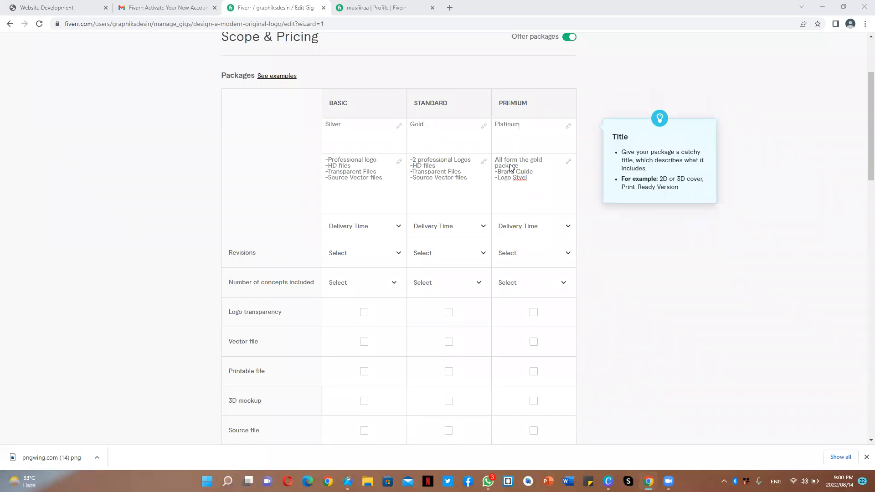
click(530, 179)
click(530, 178)
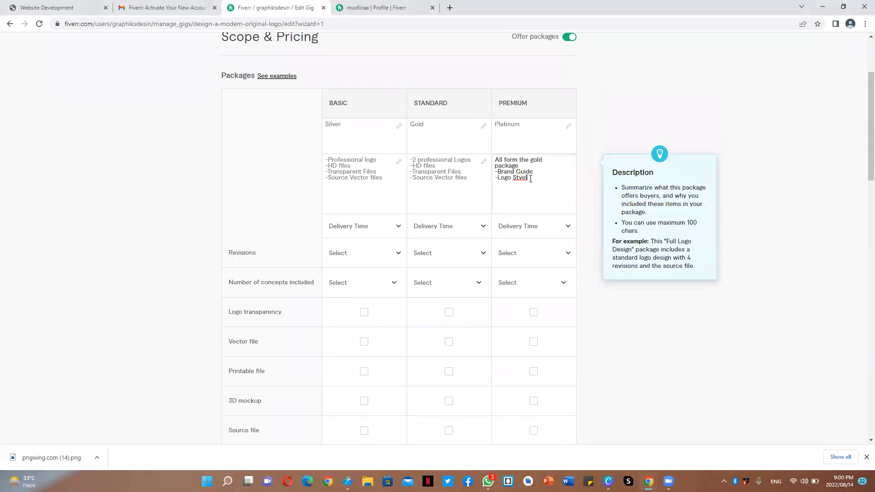
key(BackSpace)
key(BackSpace)
key(BackSpace)
text(yle Guideline)
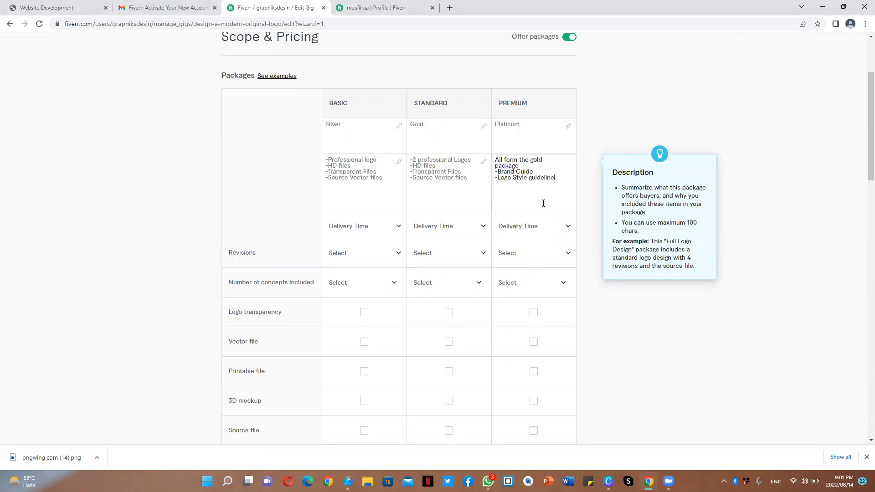
- Set delivery times to 1 day for Silver and 2 days for Gold and Platinum
click(350, 228)
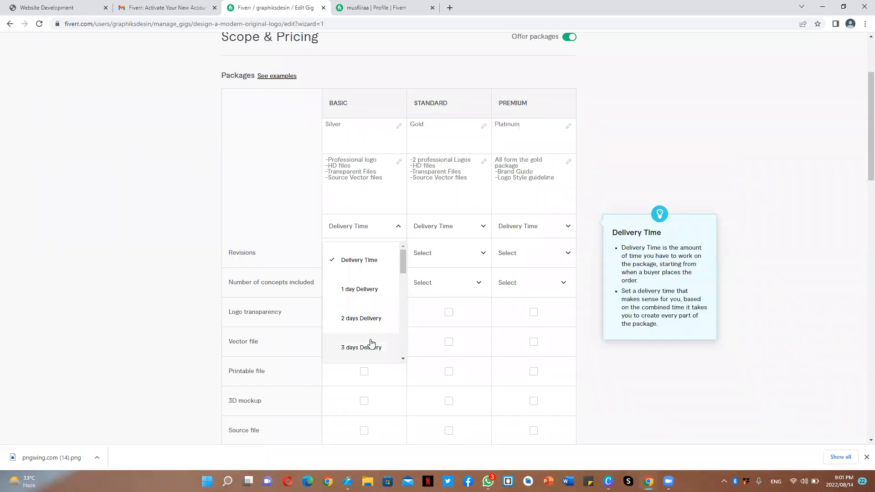
click(372, 290)
click(420, 227)
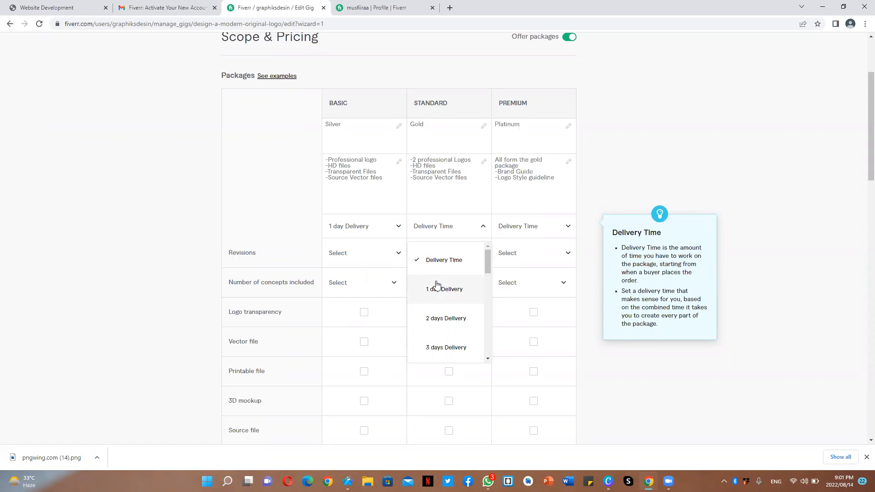
click(440, 318)
click(529, 227)
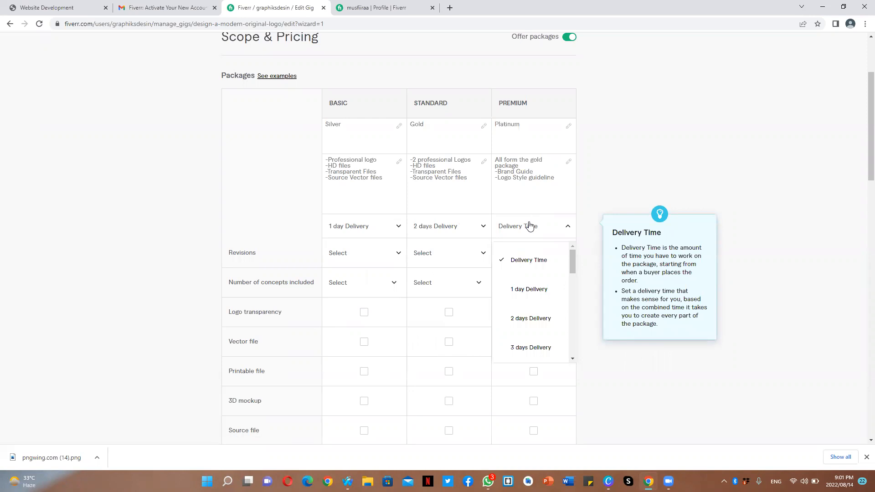
click(541, 320)
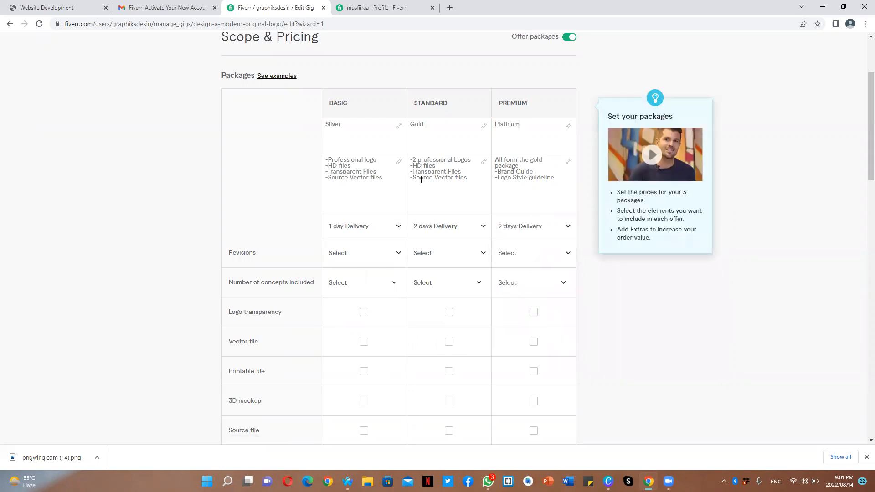
- Set revisions to UNLIMITED for all three packages
click(342, 259)
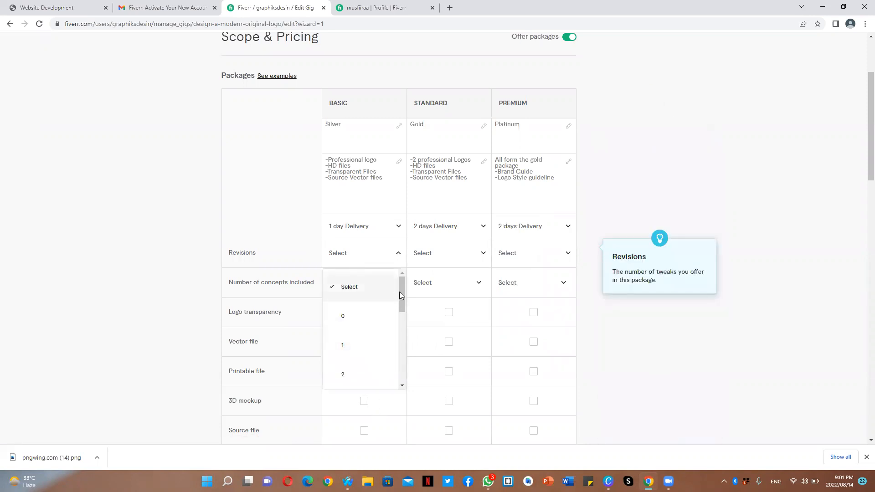
drag(402, 296, 410, 406)
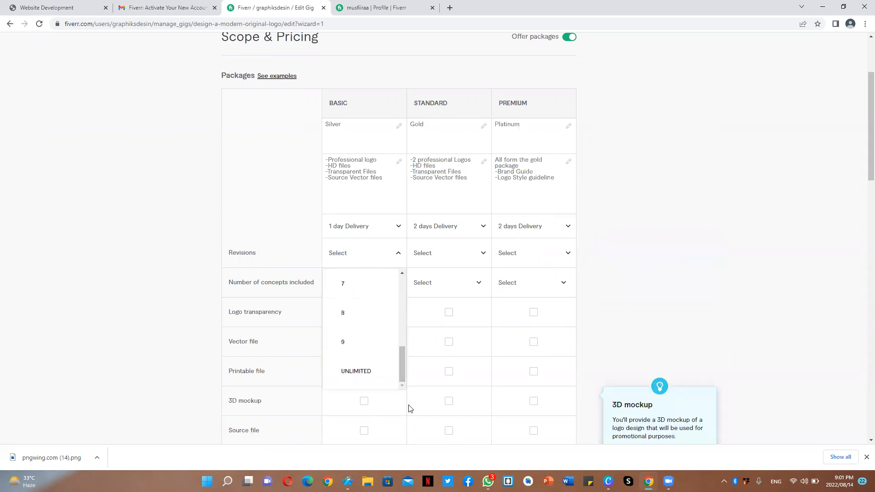
click(364, 371)
click(434, 254)
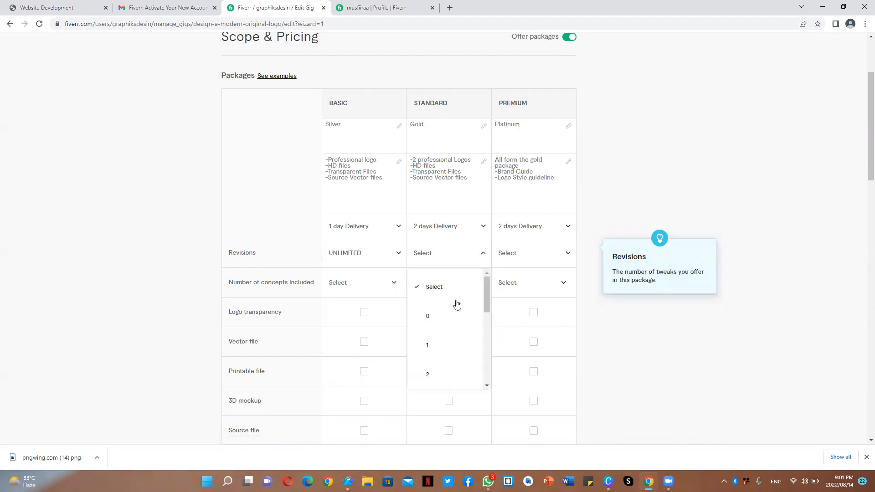
scroll(485, 339, down, 1)
scroll(485, 339, down, 4)
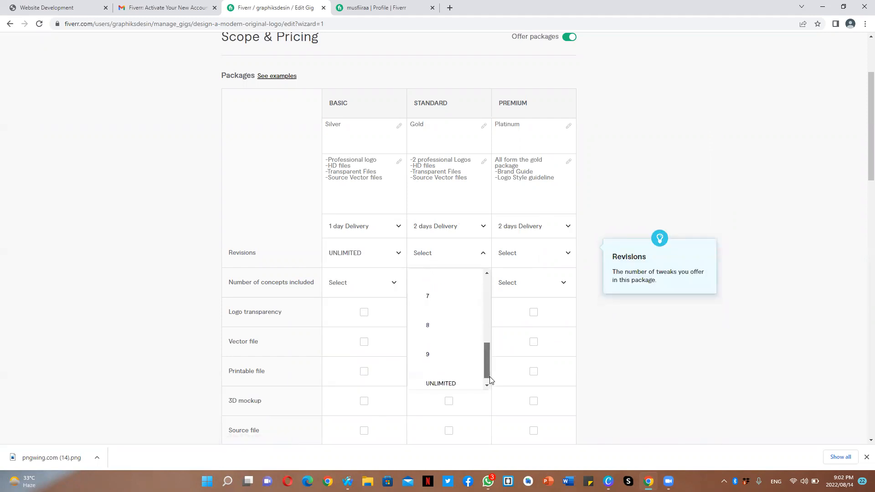
click(435, 358)
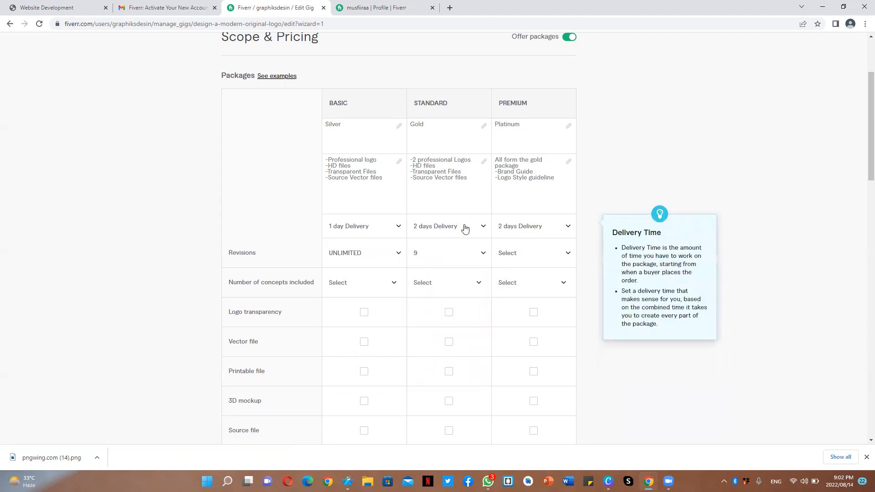
click(475, 261)
scroll(485, 375, down, 5)
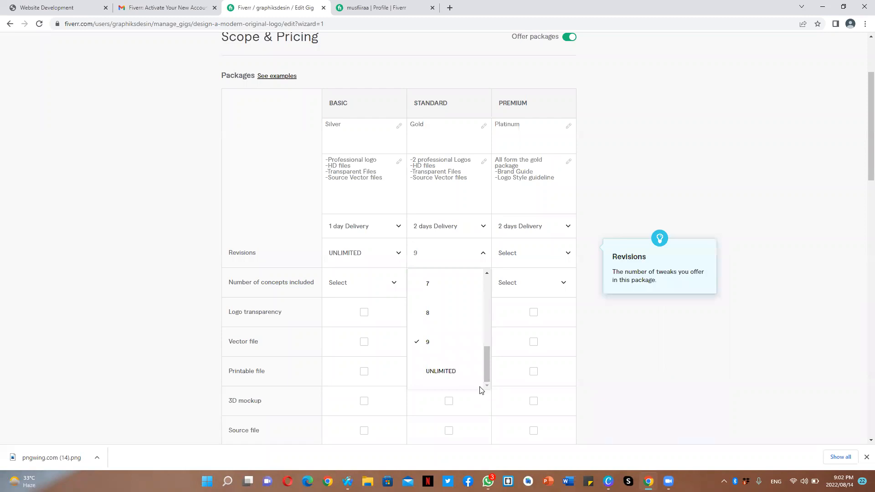
key(Return)
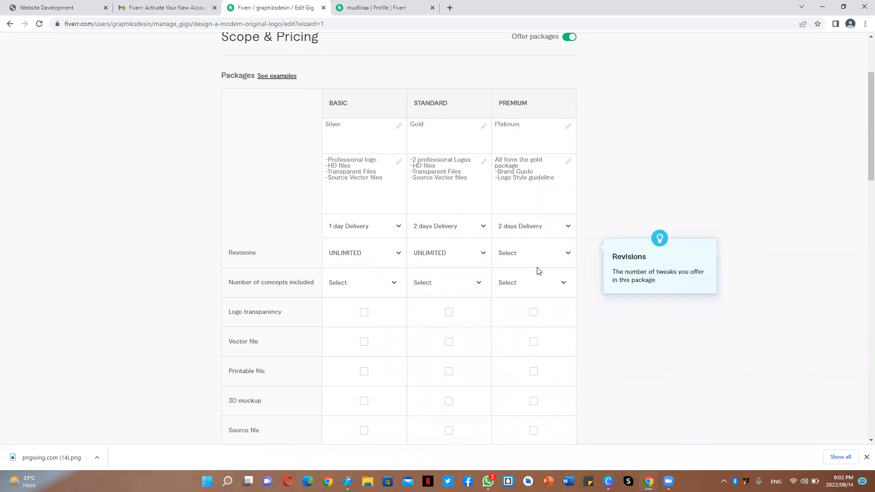
click(534, 259)
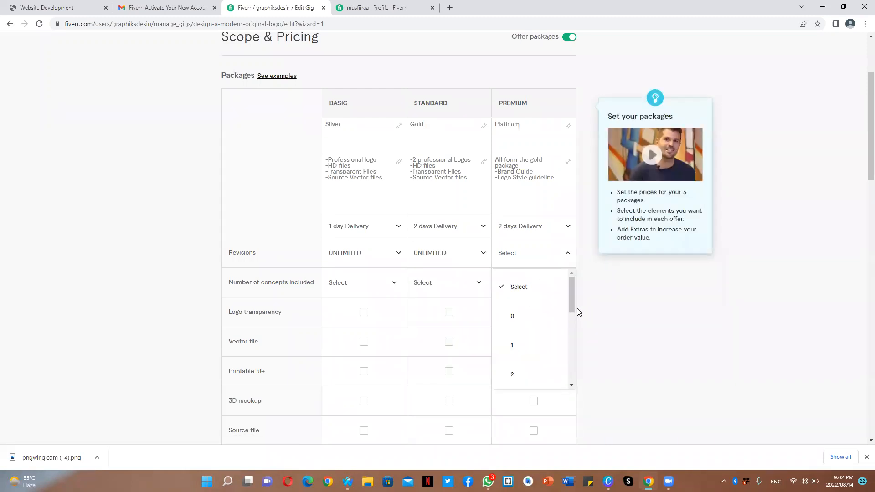
scroll(571, 360, down, 2)
scroll(572, 360, down, 3)
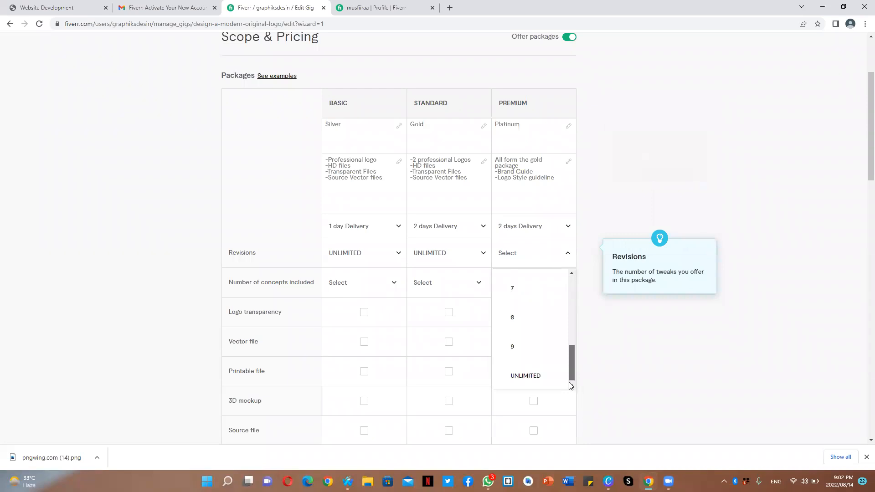
click(535, 378)
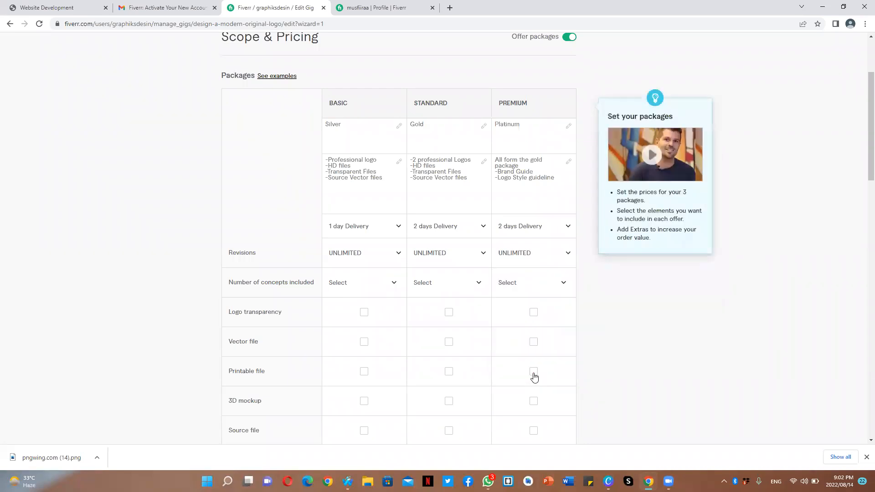
- Set the number of concepts included to 1 for Silver, 2 for Gold and 2 for Platinum
click(549, 178)
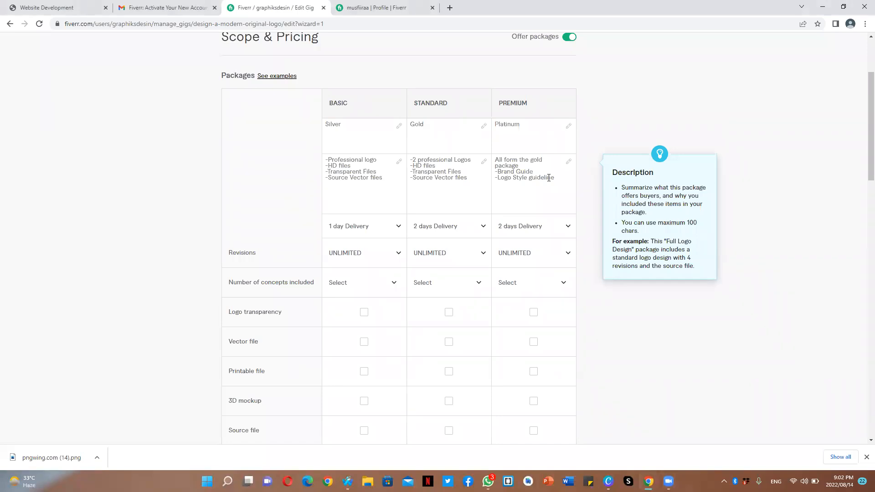
click(366, 283)
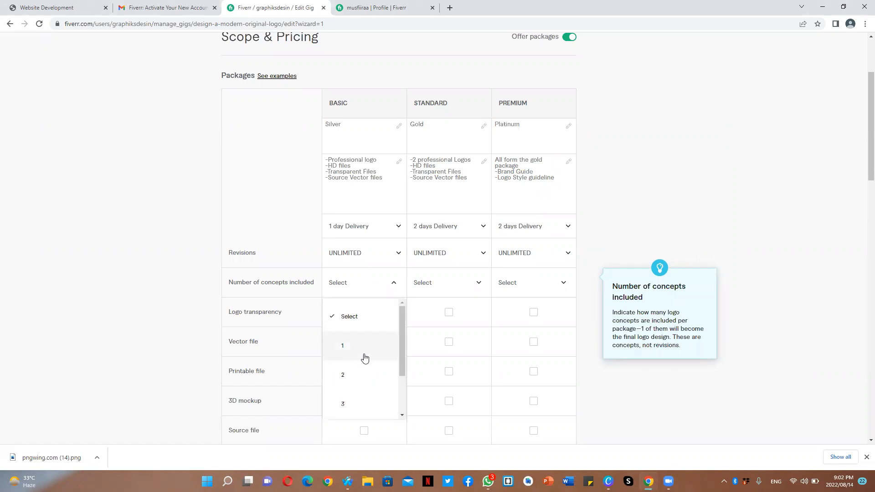
click(363, 374)
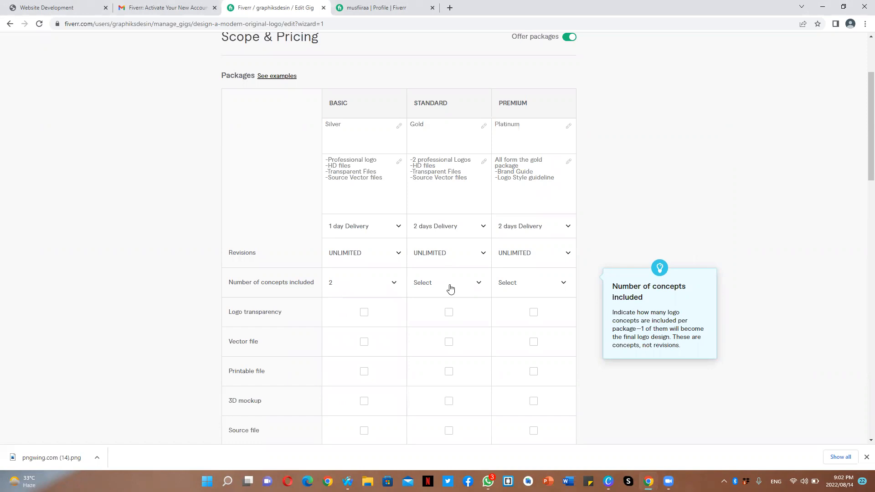
click(450, 289)
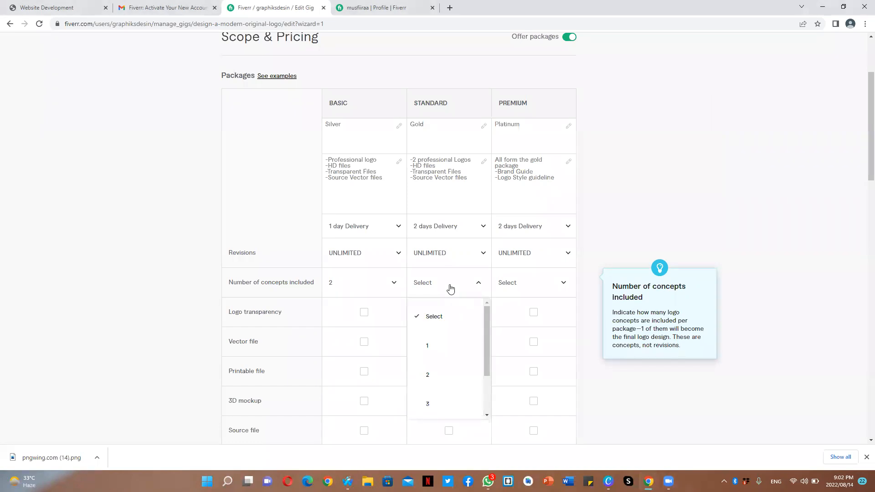
click(371, 285)
click(363, 337)
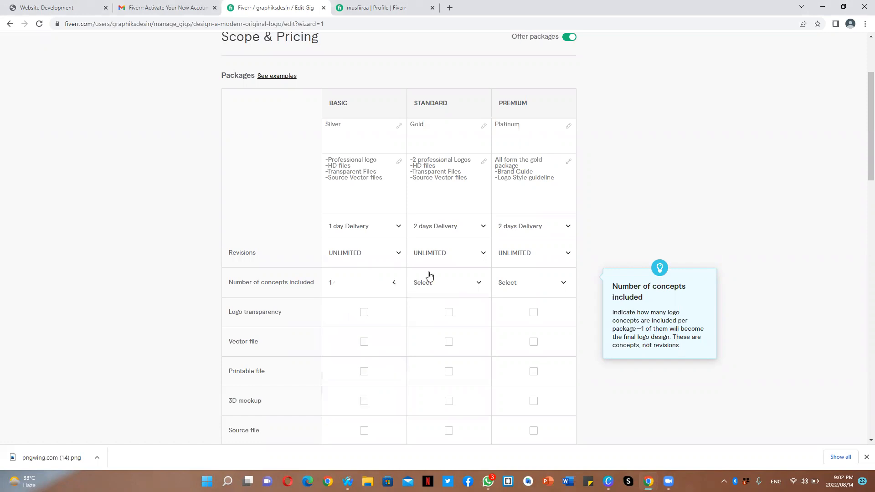
click(444, 288)
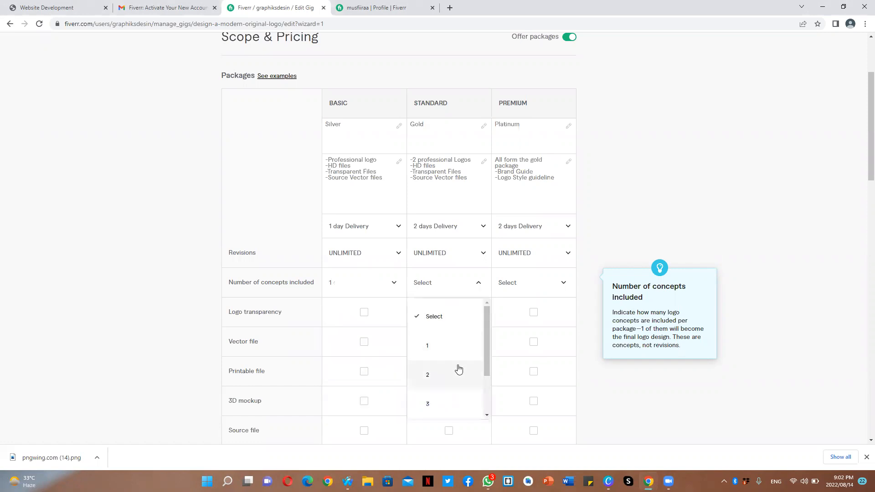
click(458, 370)
click(540, 286)
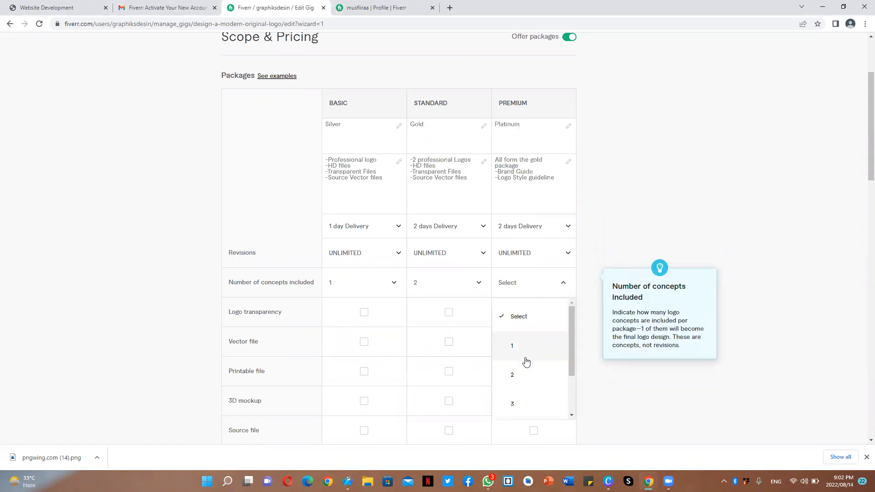
click(515, 376)
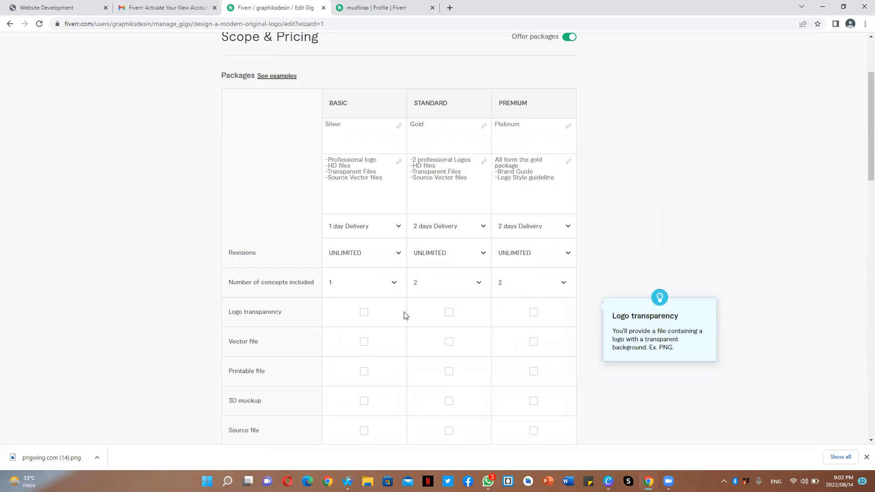
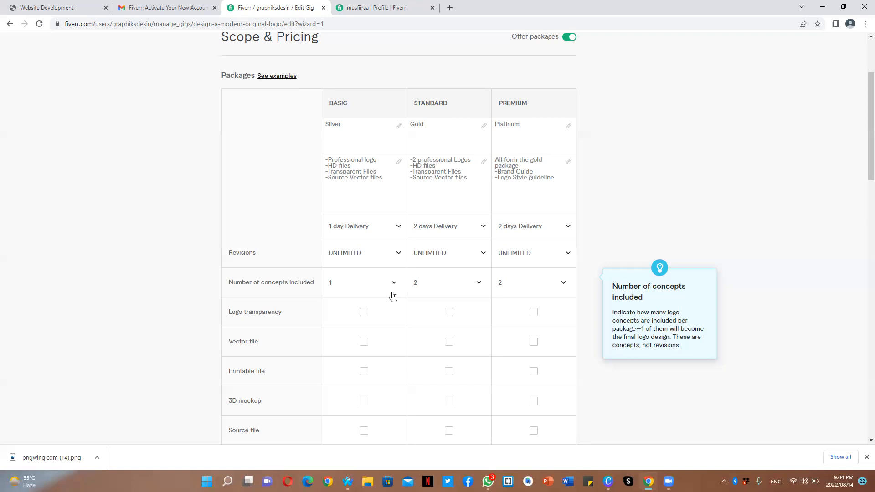
- Include logo transparency and a vector file in all three packages
click(364, 312)
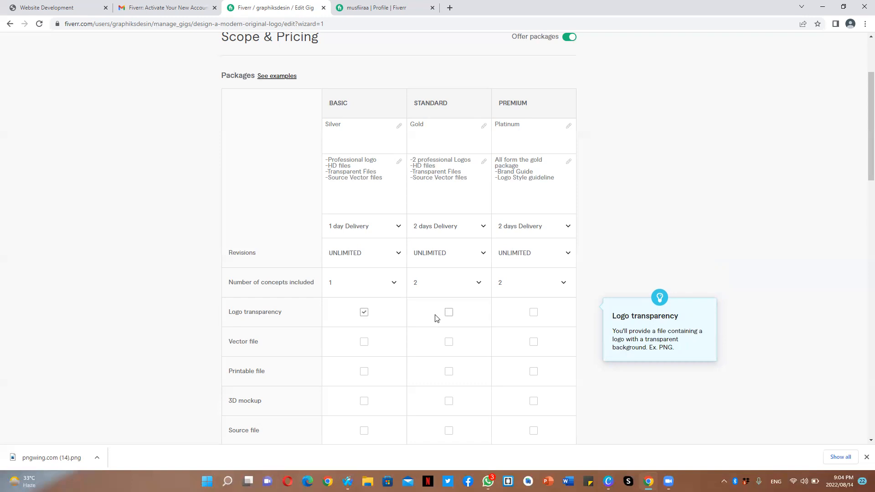
click(448, 315)
click(535, 314)
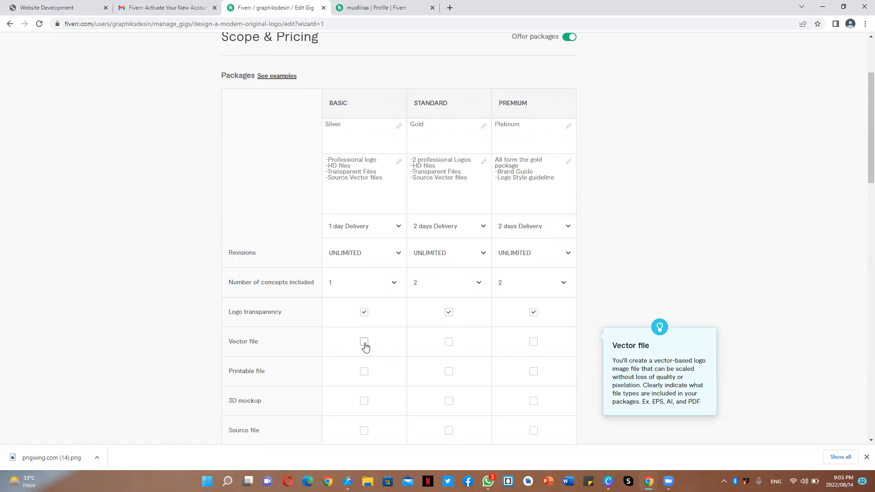
click(449, 342)
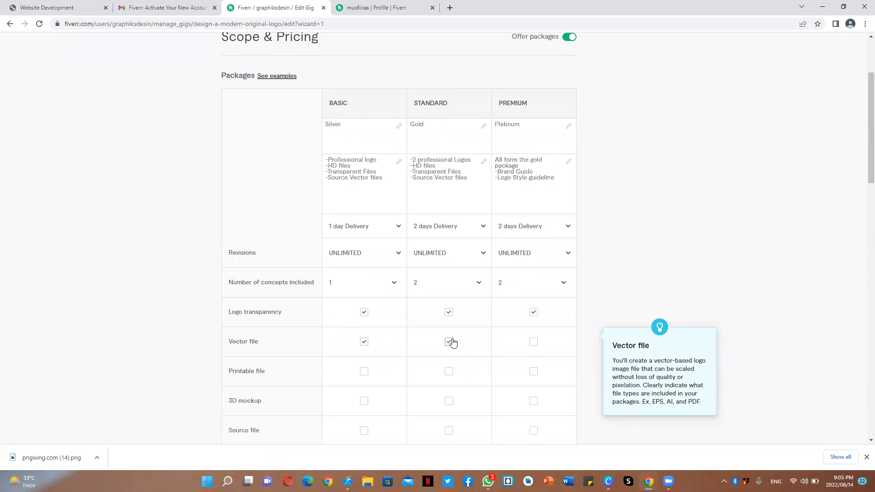
click(534, 342)
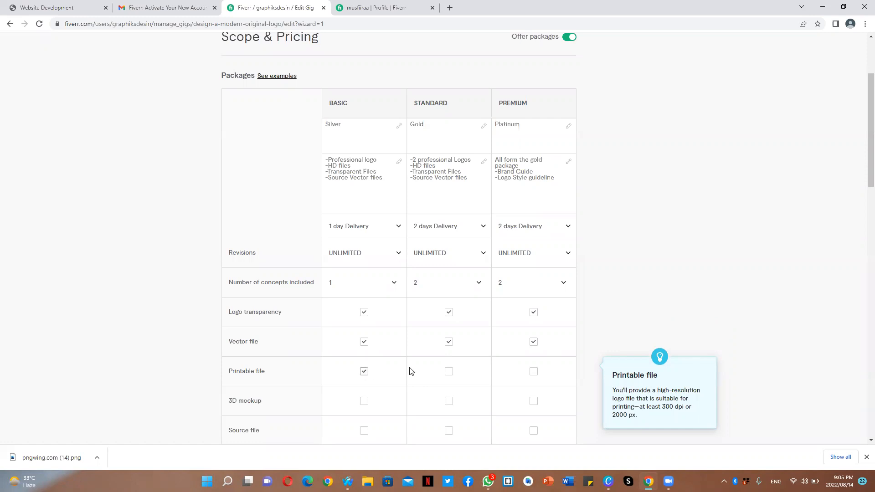
- Include a printable file in all three packages and a 3D mockup in the Premium package only
click(449, 372)
click(533, 373)
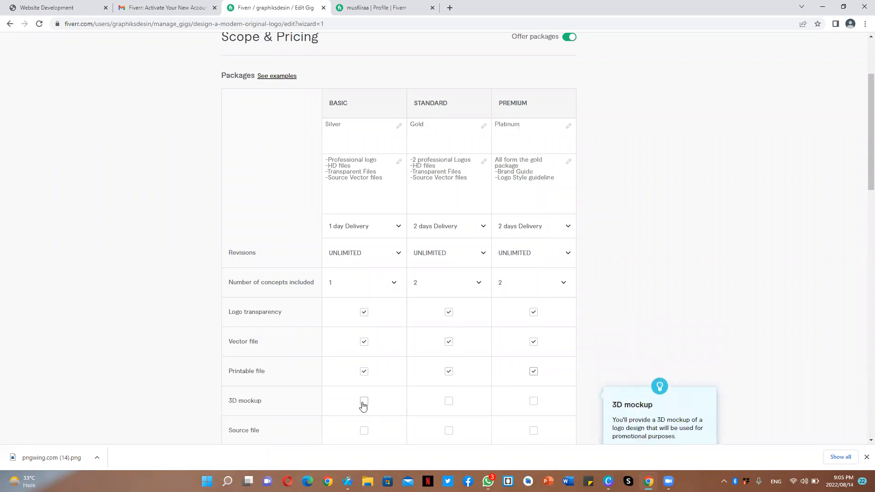
click(534, 401)
- Include the source file in all three packages
scroll(862, 210, down, 2)
scroll(863, 209, down, 3)
click(535, 180)
click(446, 183)
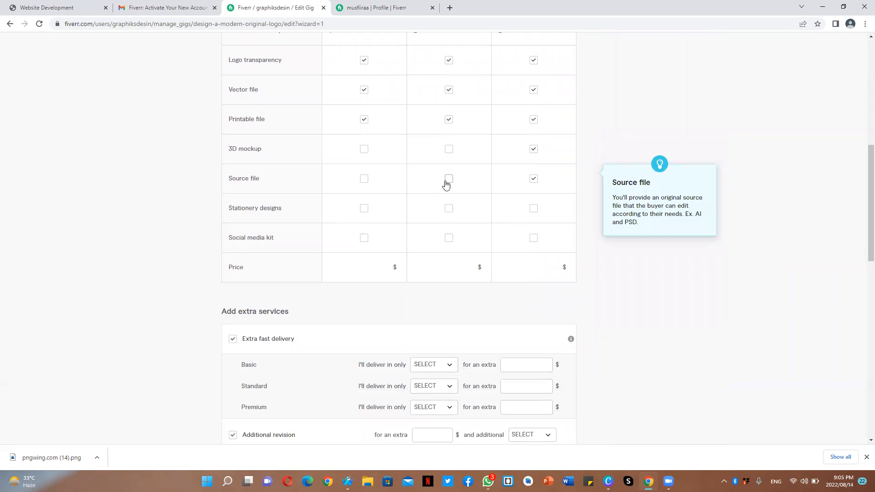
click(368, 185)
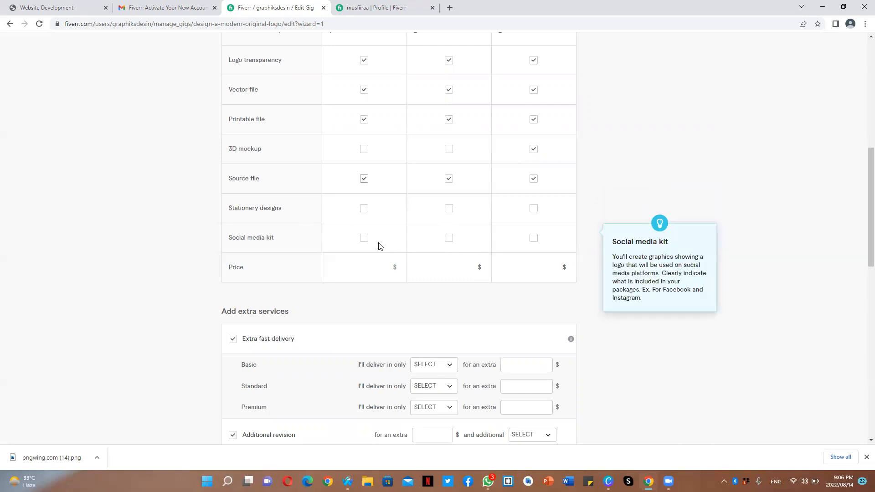
- Set the package prices to $20 for Basic, $35 for Standard and $65 for Premium
click(360, 273)
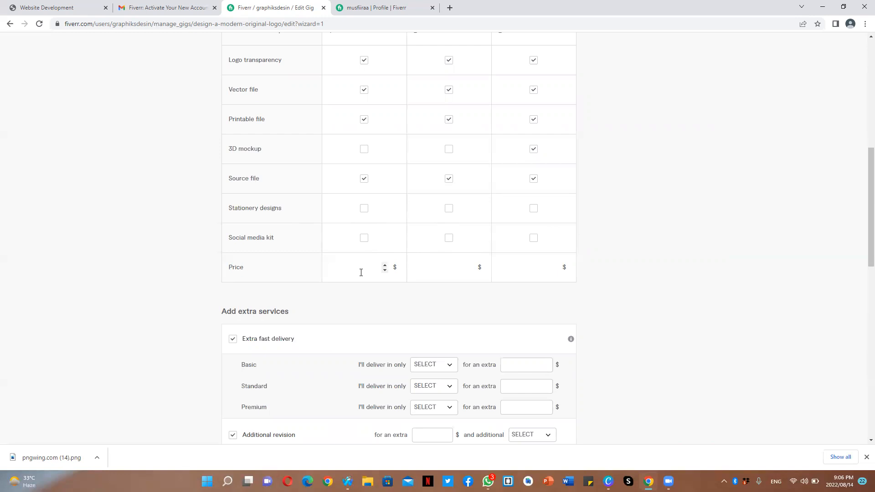
text(20)
click(443, 260)
text(2)
text(6)
key(BackSpace)
text(5)
click(512, 263)
text(65)
mouse_move(431, 354)
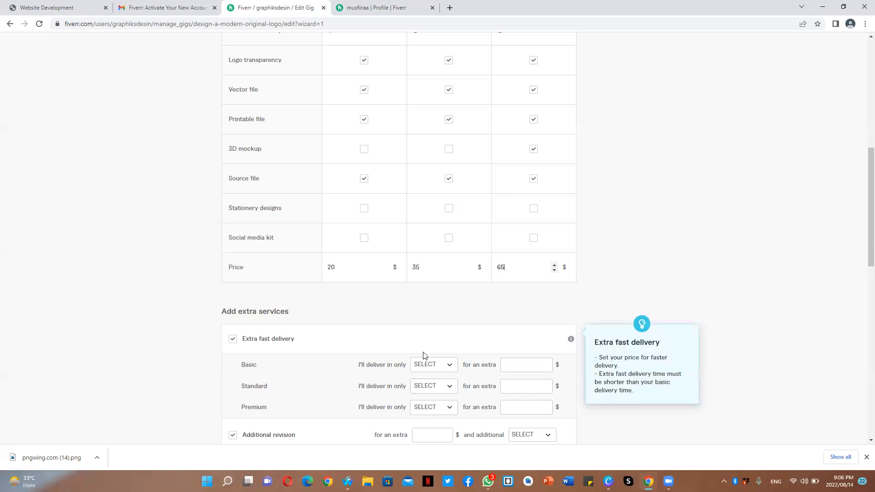
click(436, 365)
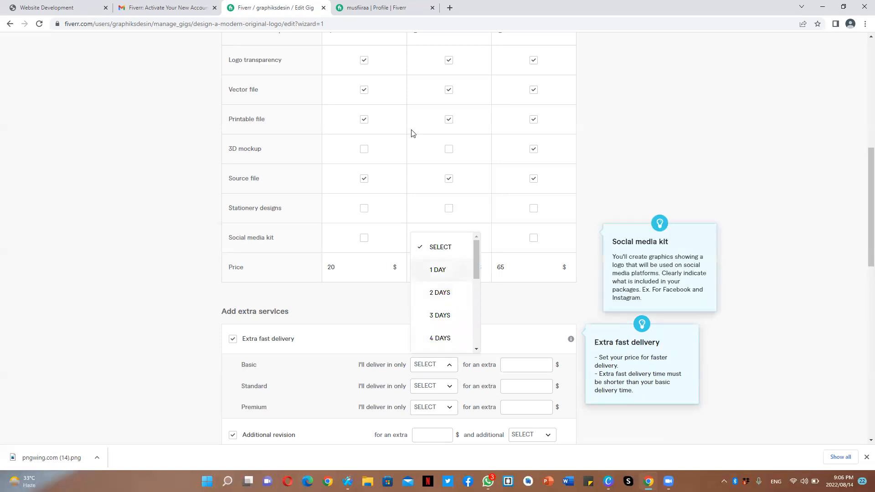
click(616, 117)
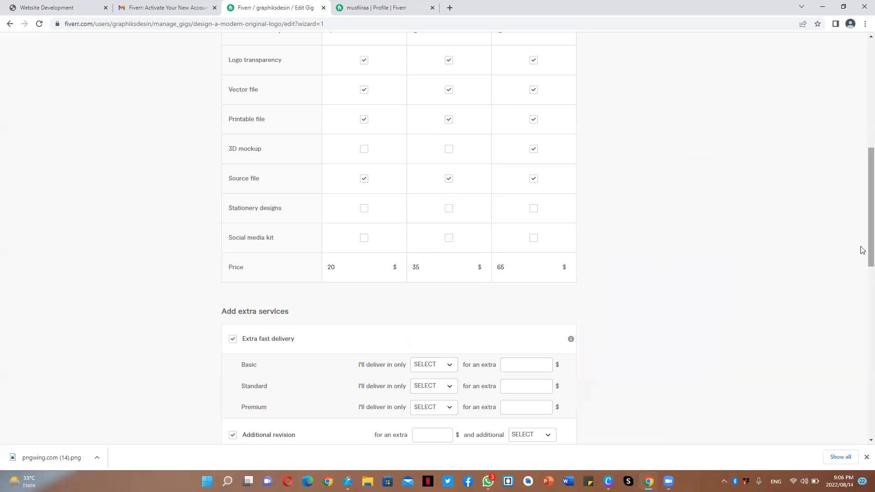
- Offer extra fast delivery for the Standard package in 1 day for an extra $40
scroll(862, 250, up, 6)
scroll(861, 168, down, 4)
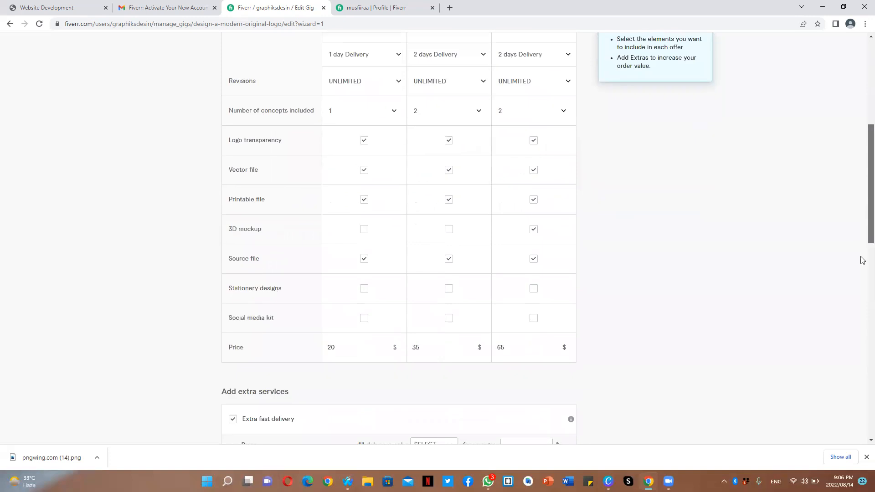
scroll(862, 260, down, 3)
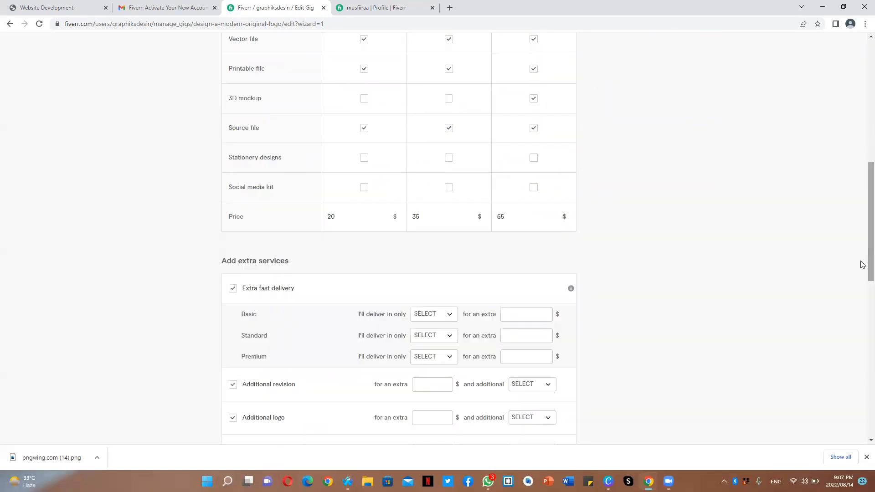
click(424, 339)
click(439, 238)
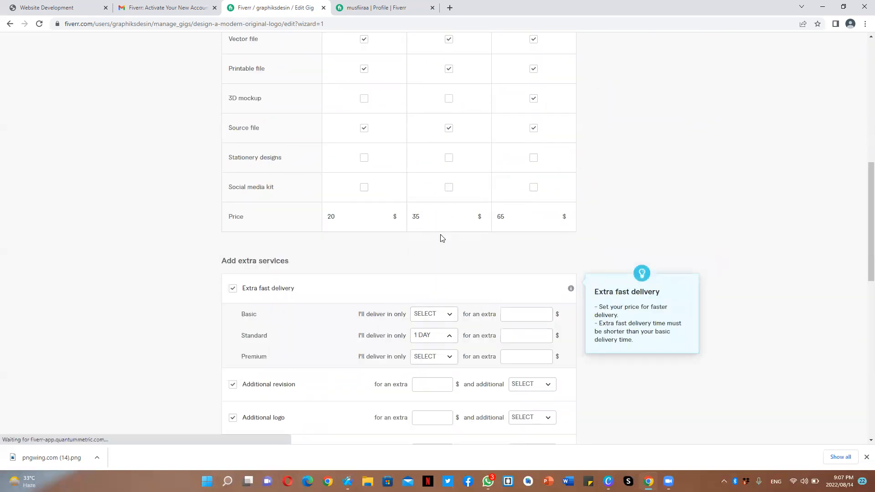
click(524, 339)
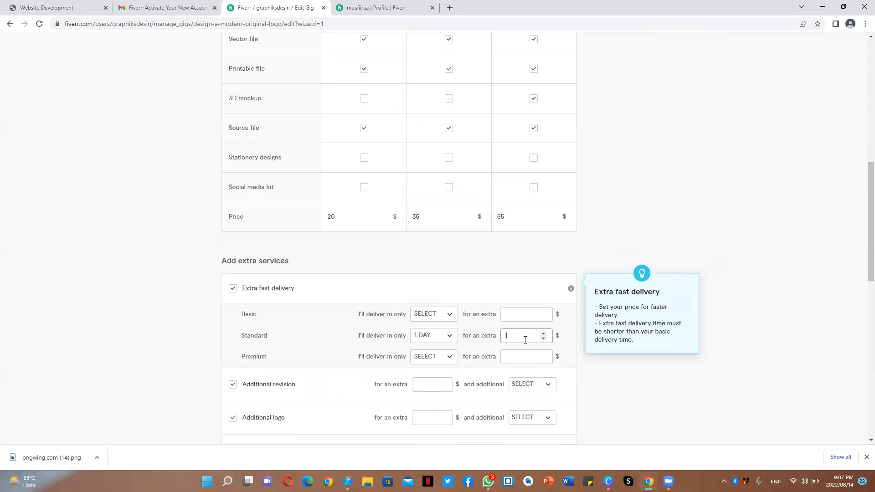
text(40)
- Offer extra fast delivery for the Premium package in 1 day for an extra $40
click(429, 356)
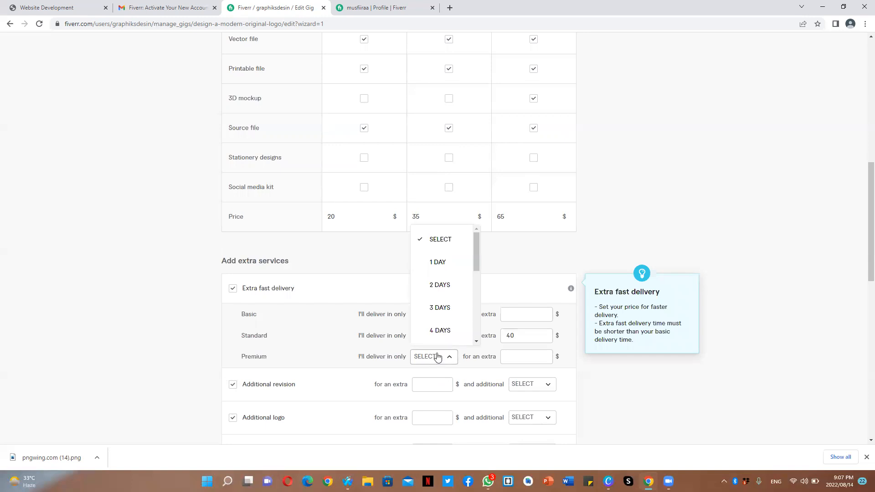
click(442, 266)
click(528, 358)
text(40)
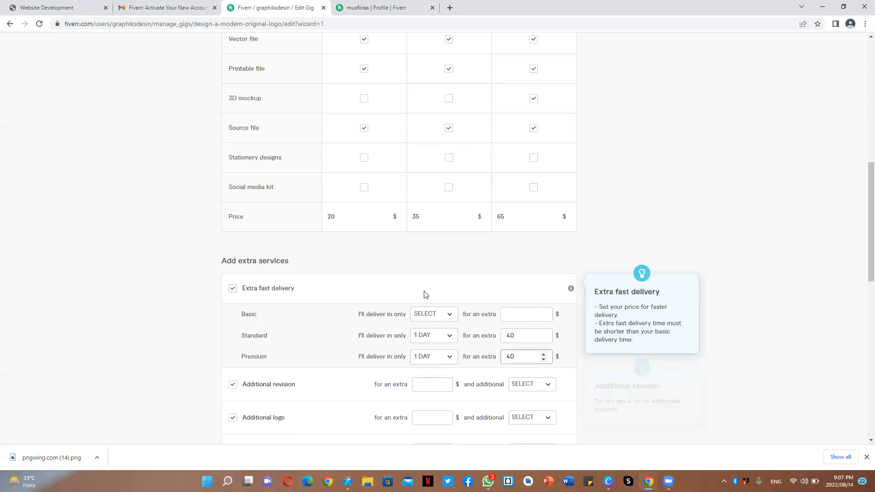
- Price the Additional logo extra at $40 with 1 additional day
scroll(859, 296, down, 4)
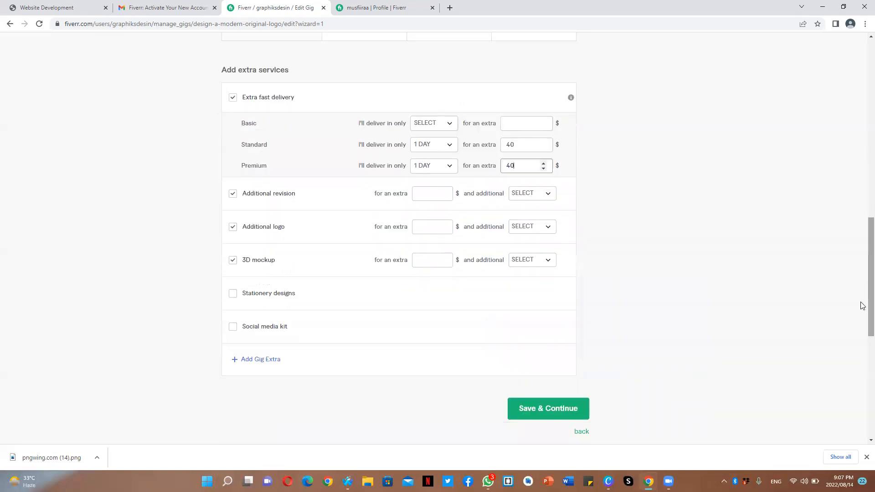
click(434, 225)
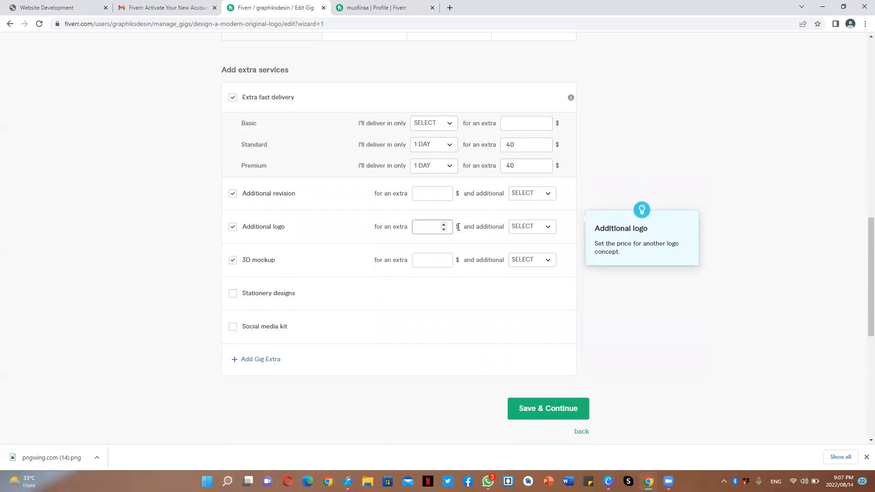
text(40)
click(523, 227)
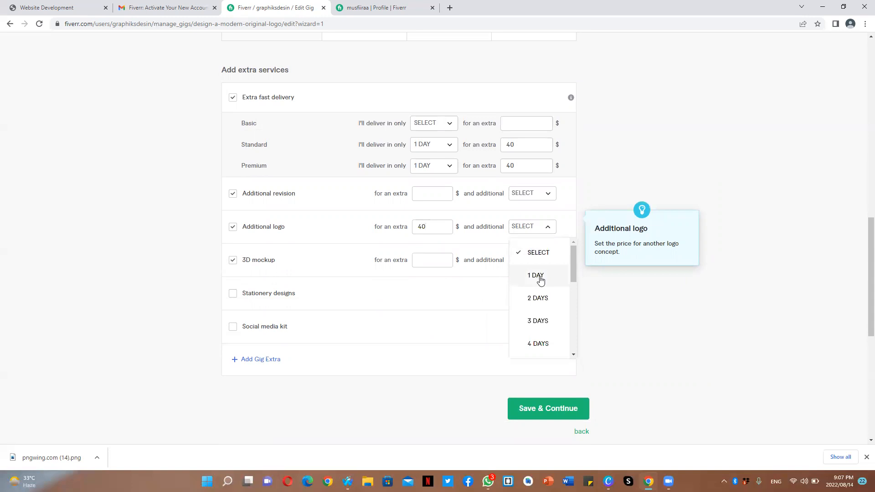
click(540, 279)
- Price the 3D mockup extra at $50 with 1 additional day
click(419, 262)
text(50)
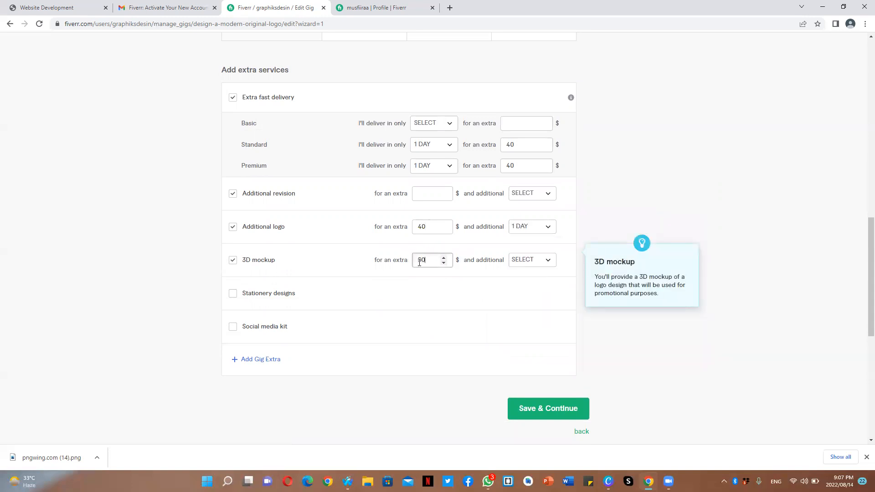
click(527, 267)
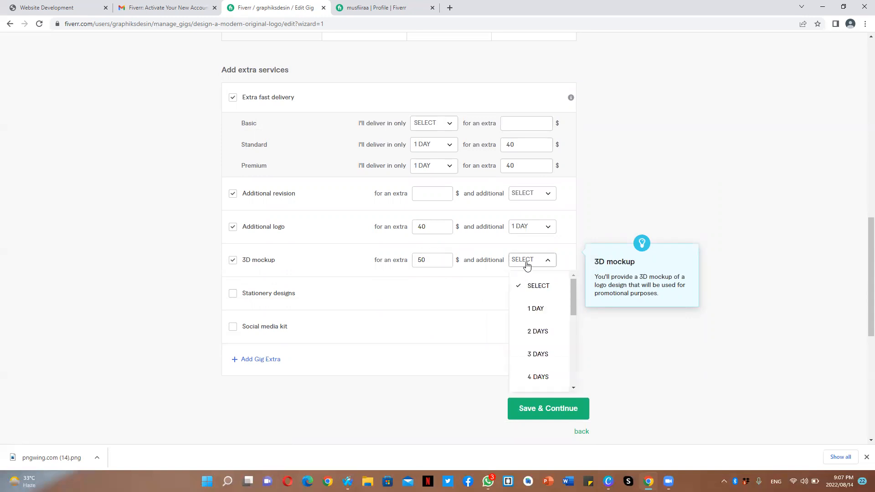
click(534, 309)
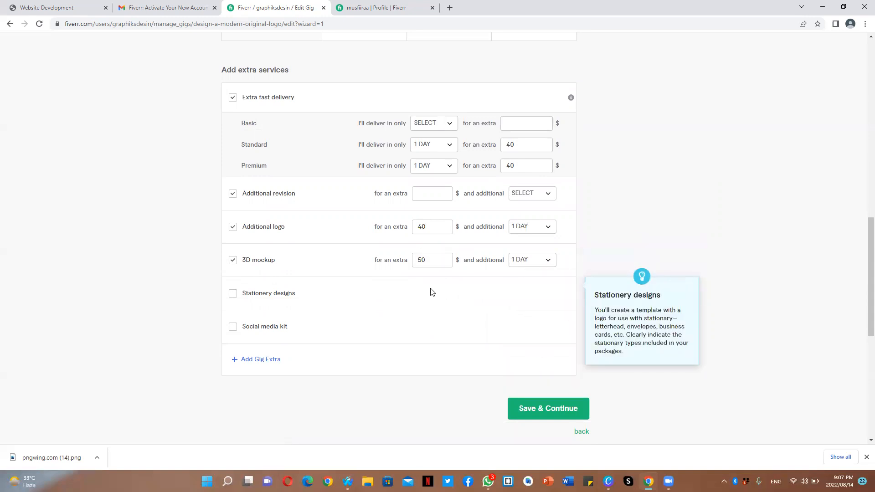
- Enable the Stationery designs extra at $60 with 1 additional day
click(235, 296)
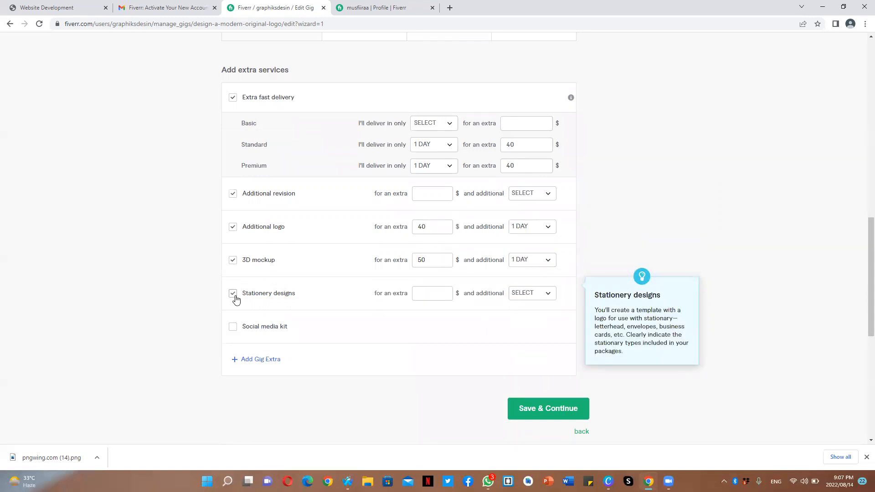
click(425, 296)
text(60)
click(539, 297)
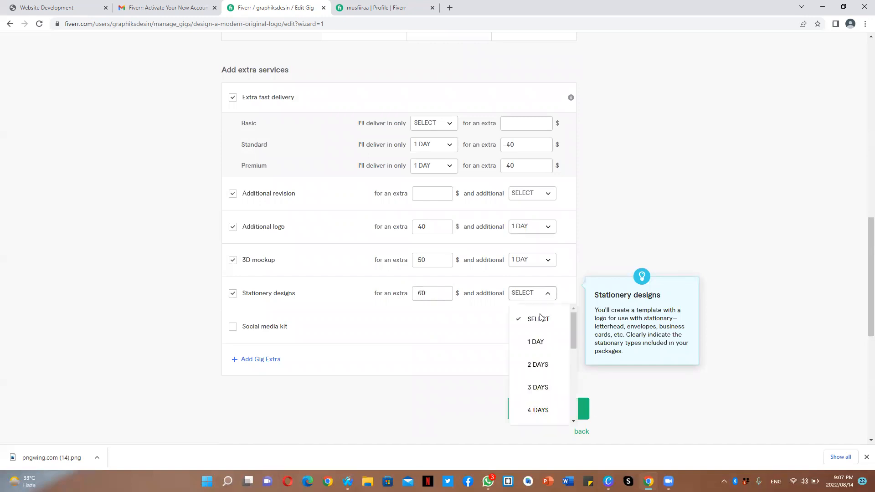
click(528, 341)
- Enable the Social media kit extra at $100 with 1 additional day
click(276, 332)
click(431, 328)
text(100)
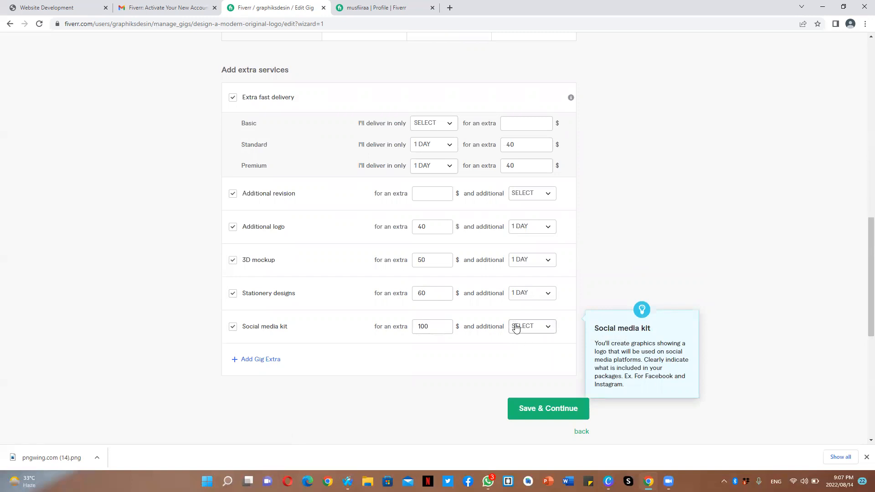
click(523, 333)
click(537, 232)
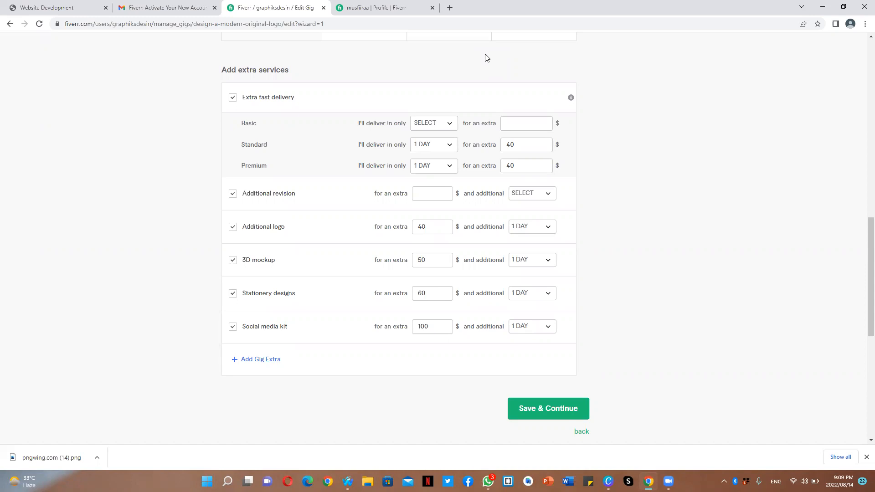
- Disable the Additional revision extra and save the pricing to continue to the description
click(556, 403)
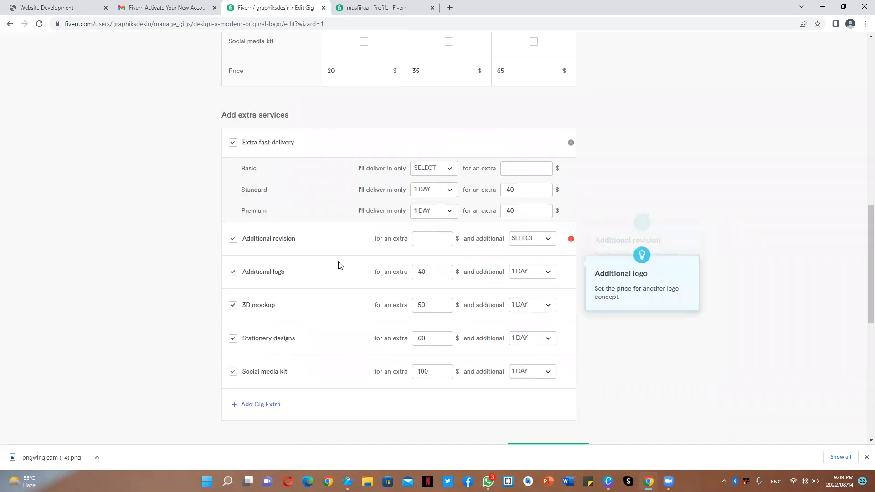
click(231, 242)
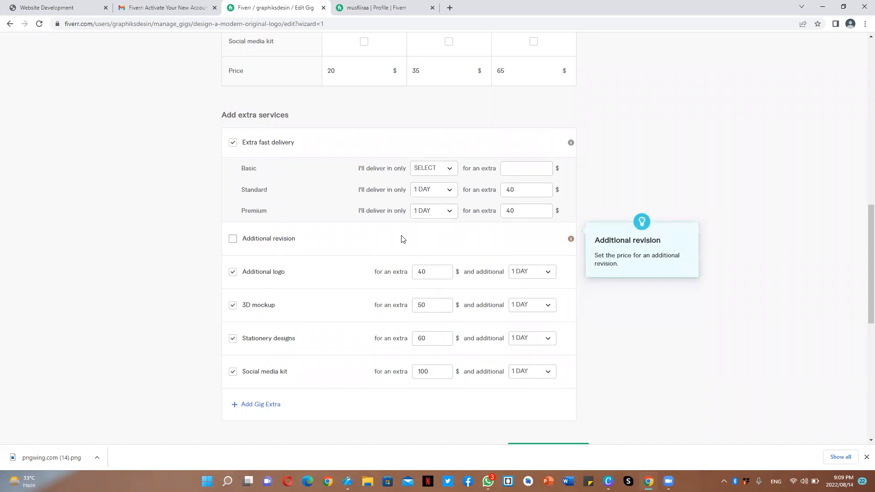
scroll(862, 274, down, 3)
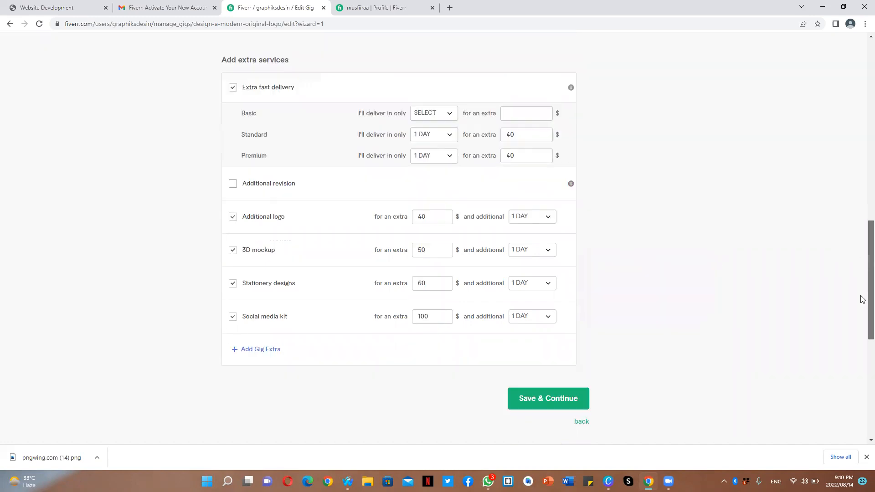
click(565, 322)
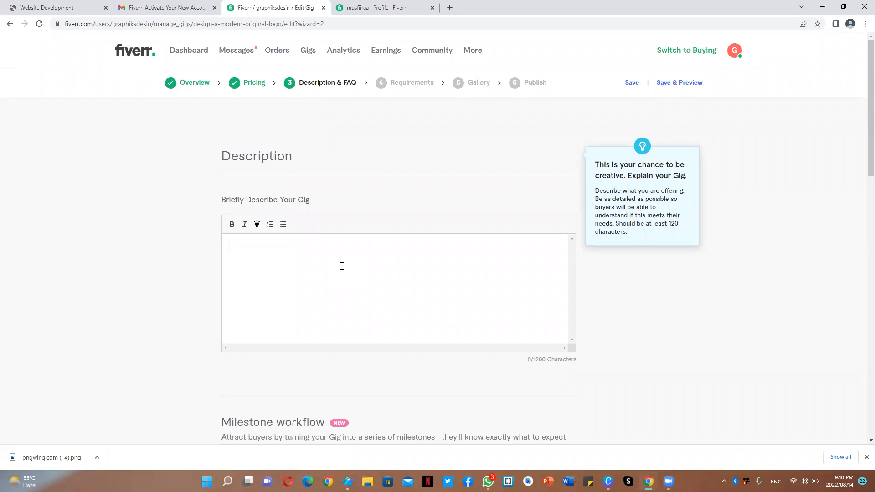
- Write the gig description 'Professional Logo Design for business, website,social media, Intagram, Facebook, Twitter etc'
text(a)
text(P)
key(BackSpace)
key(BackSpace)
text(Professional Logo Design)
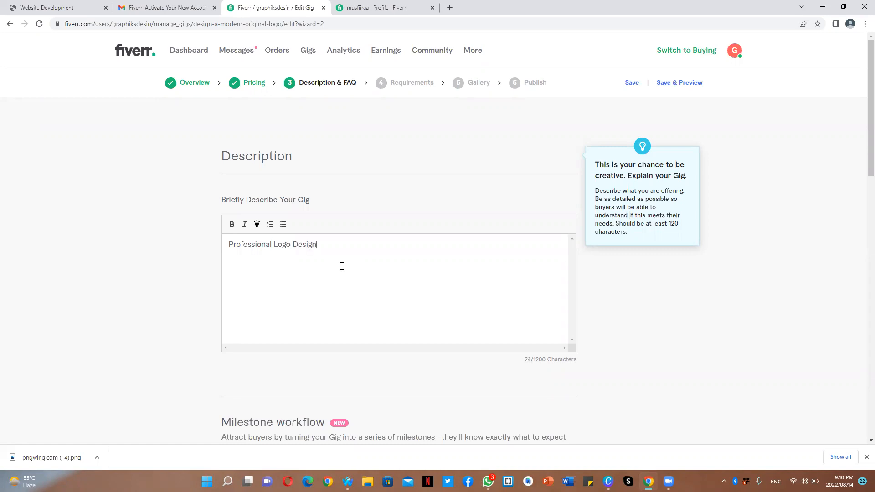
text( for business, website,social media, In)
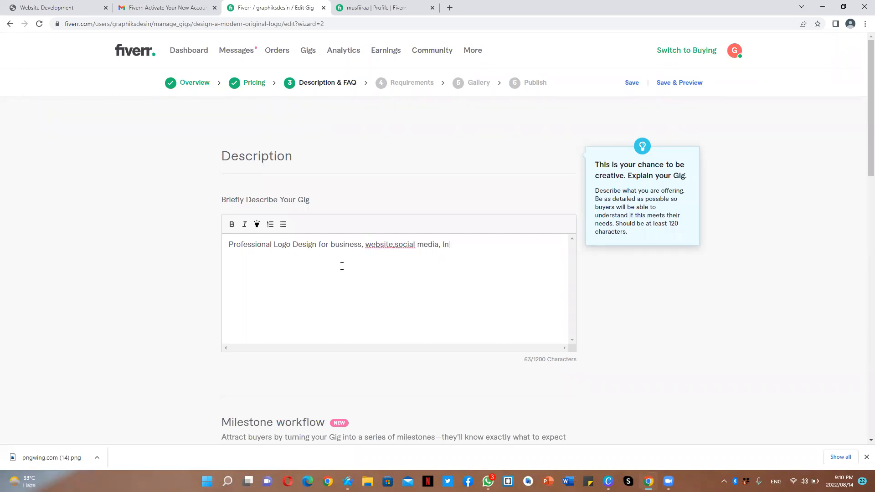
text(tagram, Facebook, Twitter etc.)
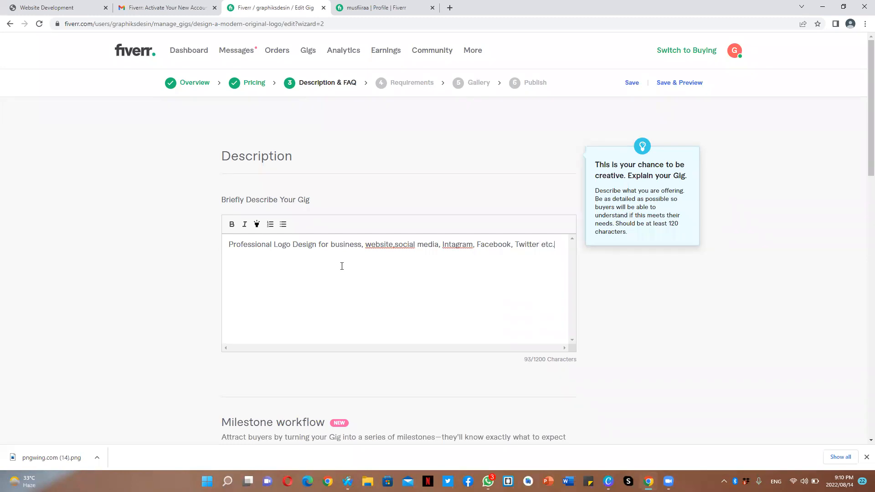
- Add the missing space after 'website,' and correct 'Intagram' to 'Instagram' in the description
click(394, 244)
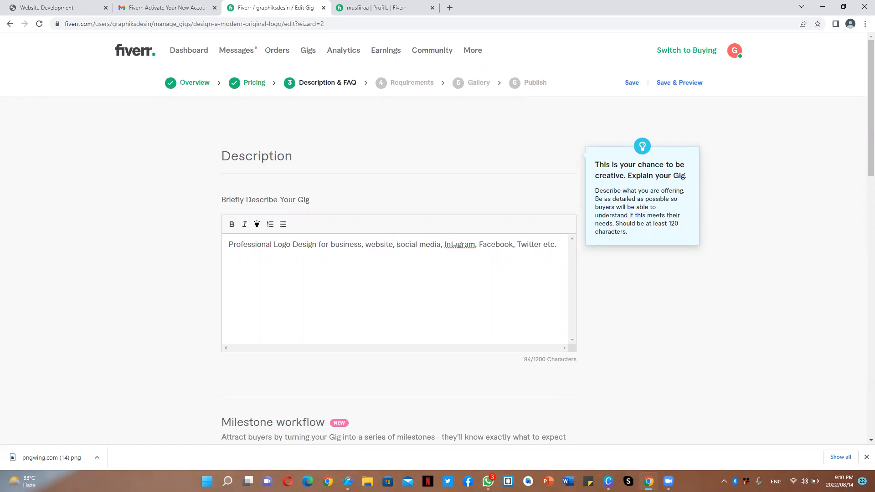
click(451, 244)
text(sta)
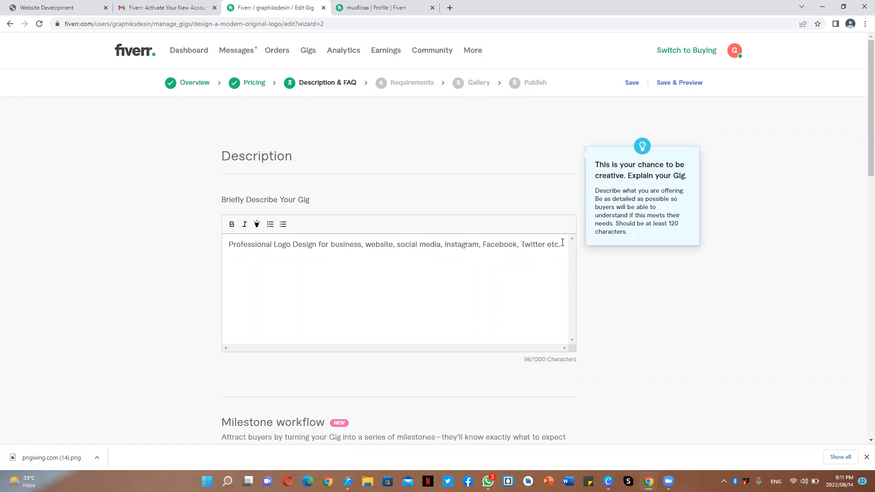
text( speak English, Persian, and Urd)
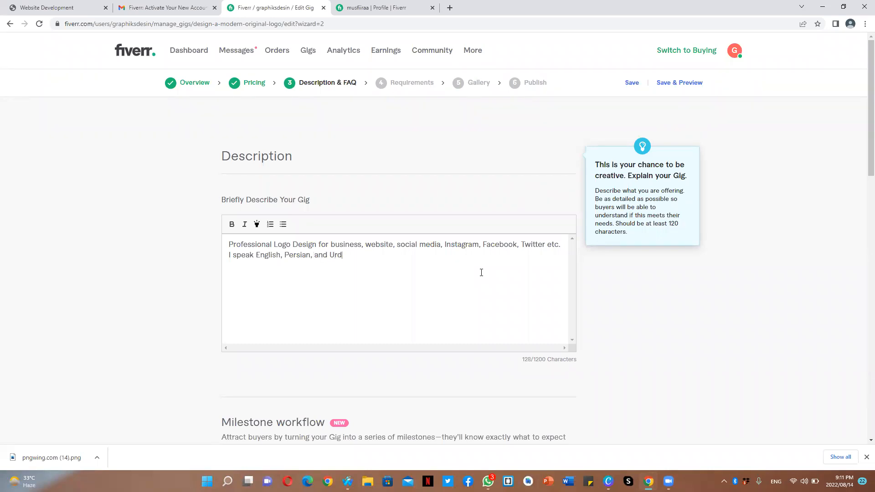
- Append the sentence 'I speak English, Persian, and Urdu.' to the description
text(u.)
- Start a new description line introducing the seller by name
key(Return)
text(My anme)
key(BackSpace)
key(BackSpace)
key(BackSpace)
key(BackSpace)
text(Name )
text(is)
text(Mahe)
key(BackSpace)
text(am and I)
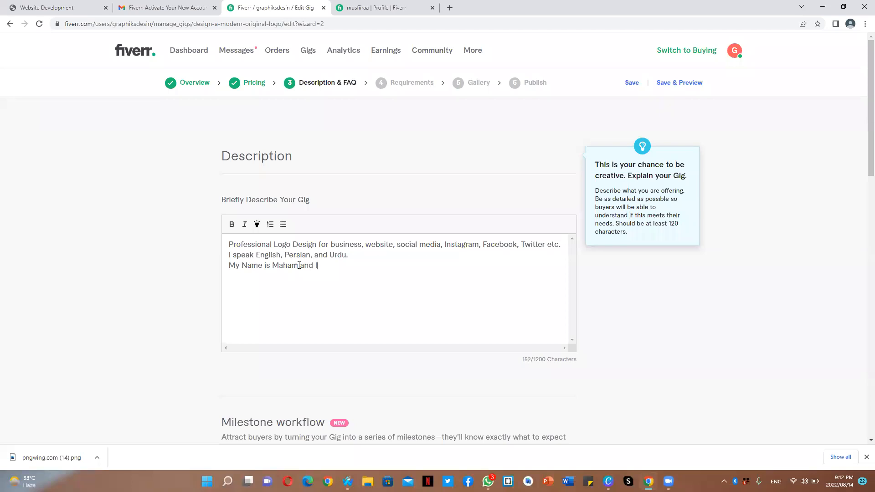